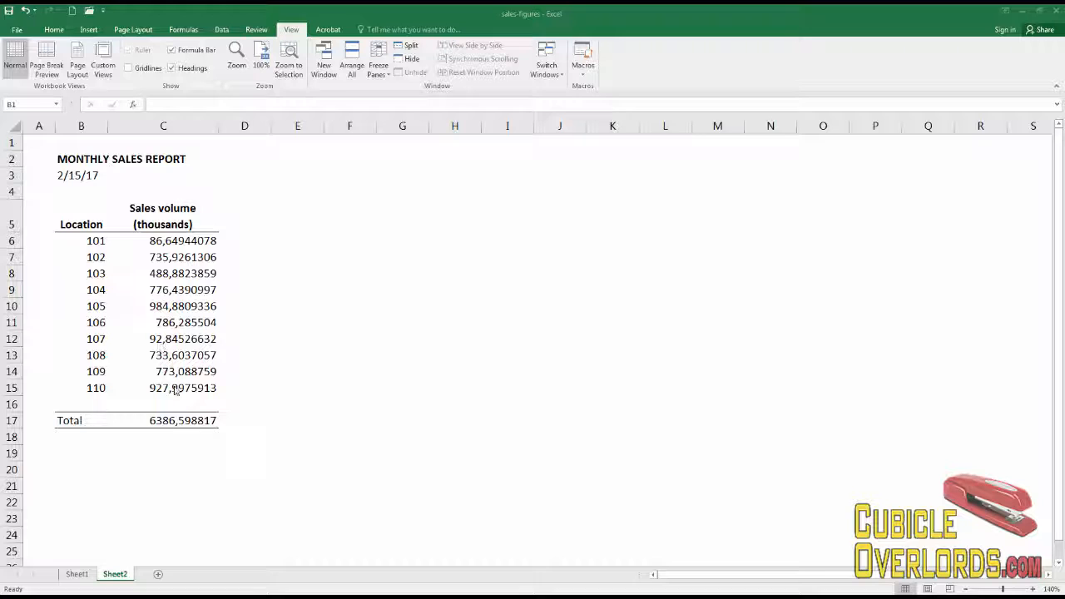
Examine the unformatted sales volumes in column C and the total's formula in C17
left_click(246, 351)
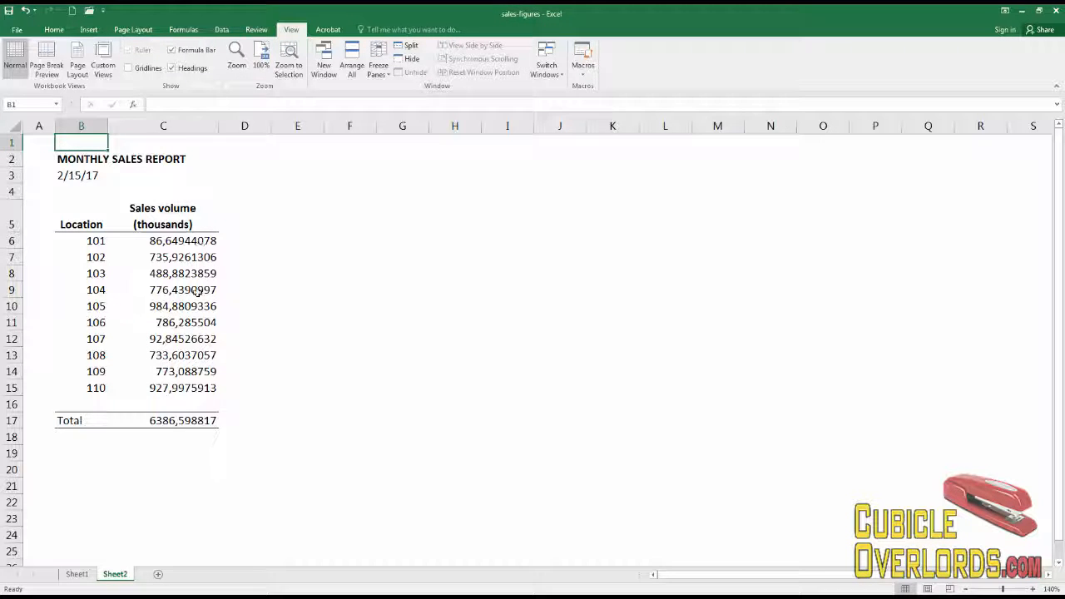
left_click(188, 422)
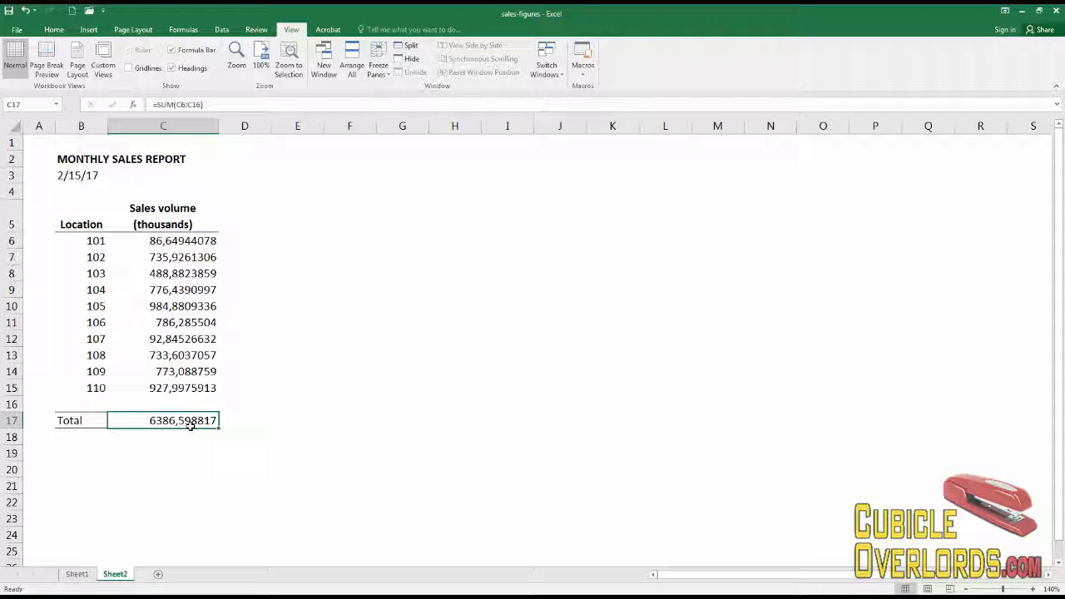
left_click(248, 416)
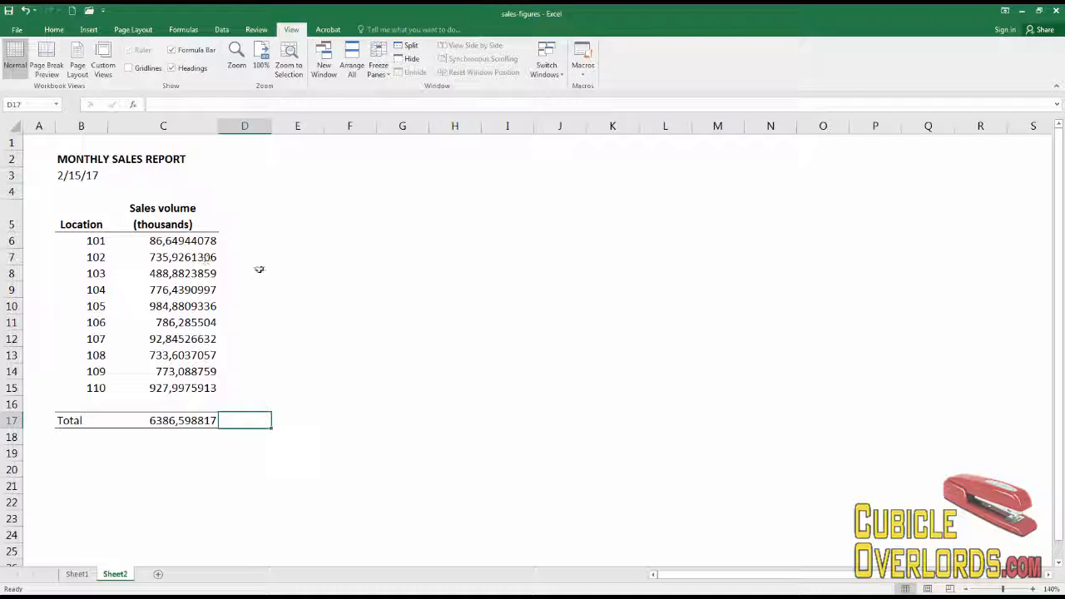
left_click(177, 225)
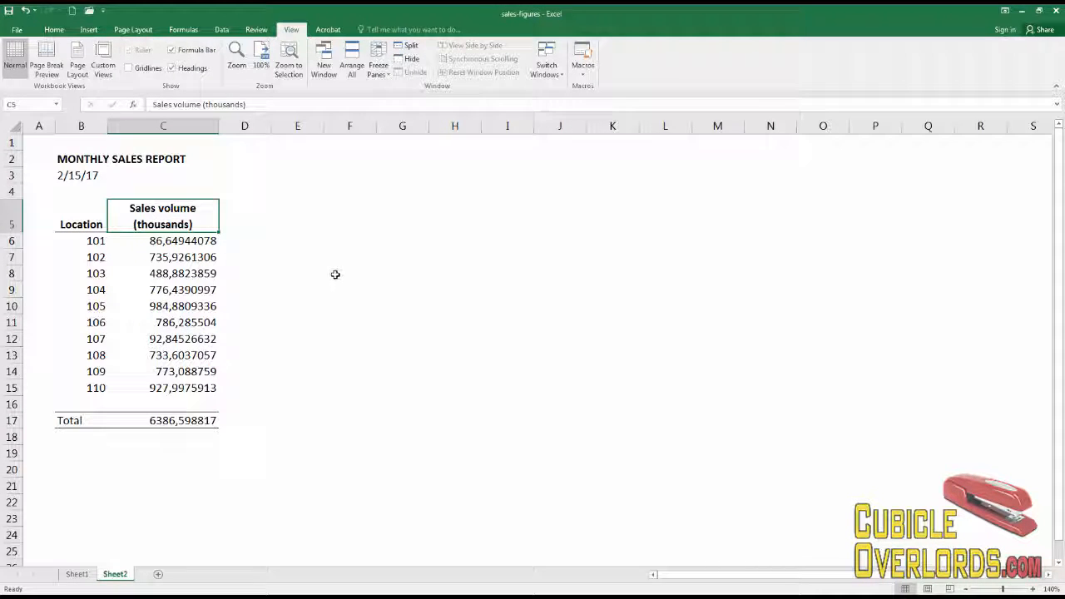
left_click(173, 241)
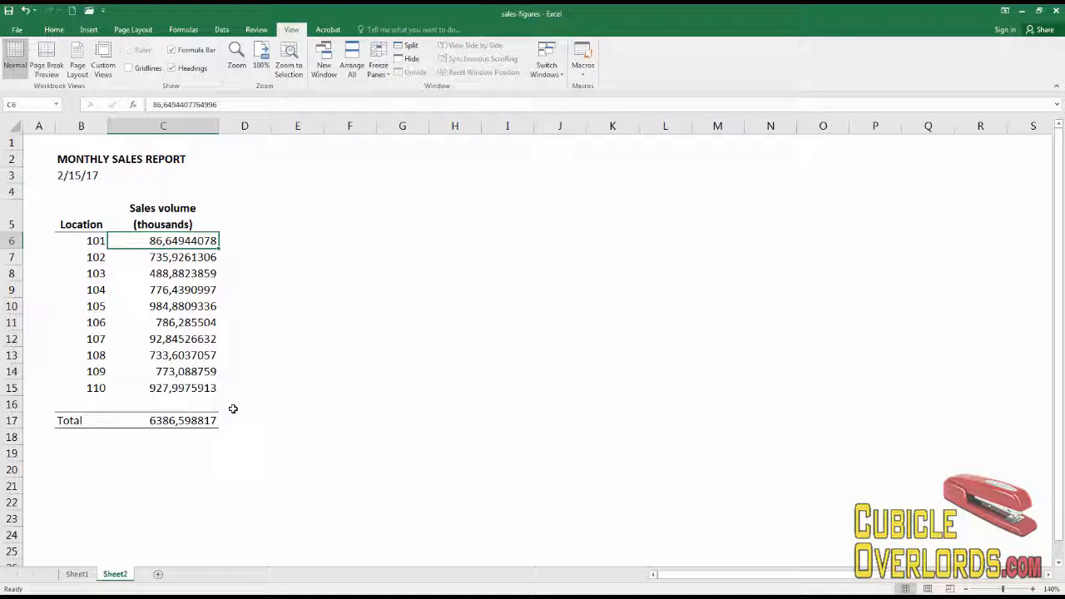
left_click(288, 321)
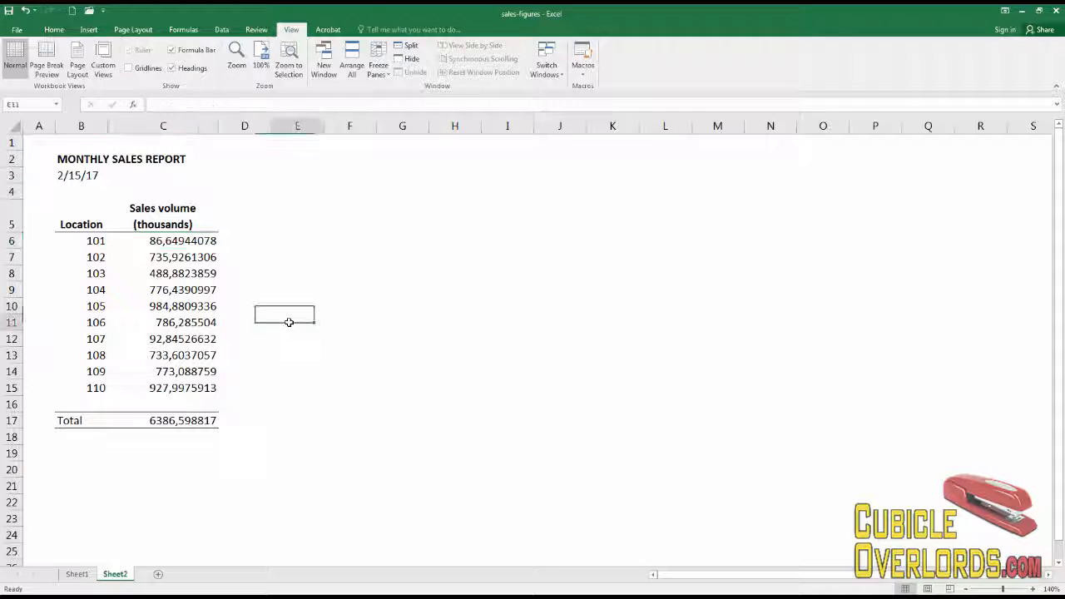
left_click(192, 240)
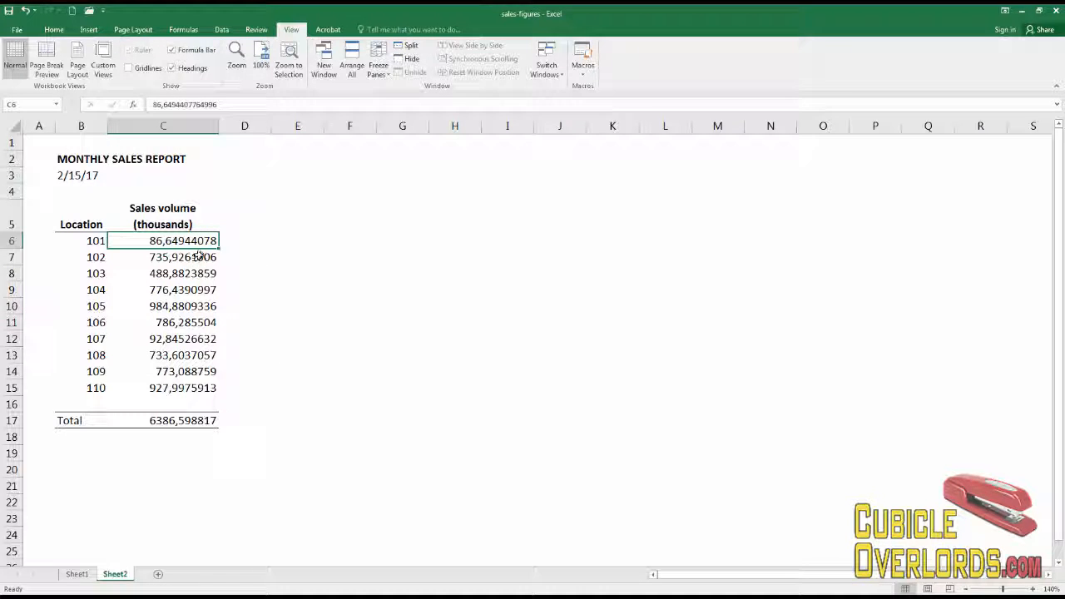
left_click(256, 375)
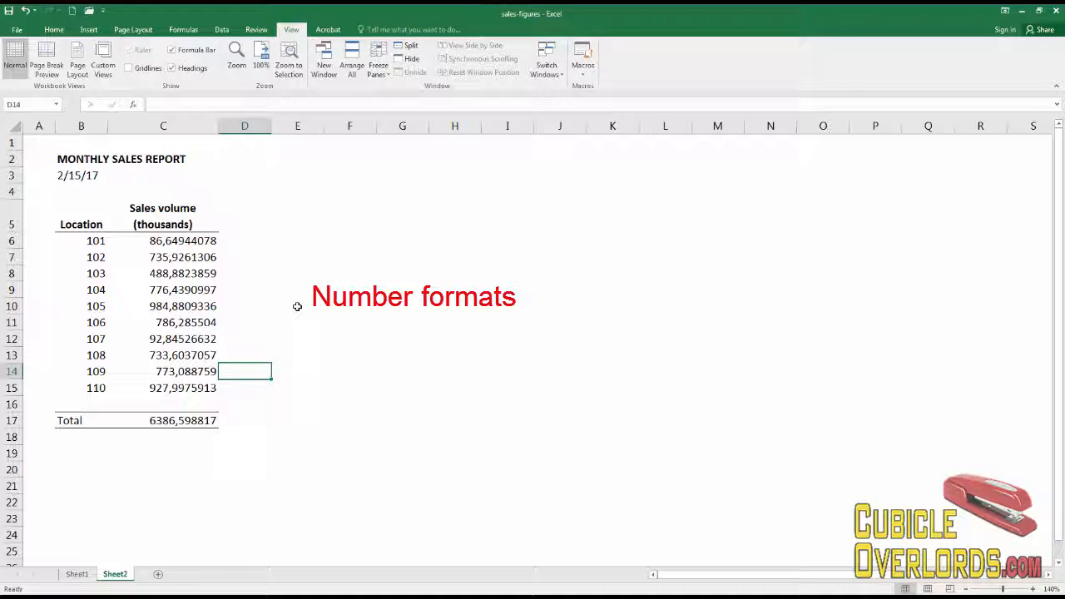
left_click(164, 242)
left_click(170, 259)
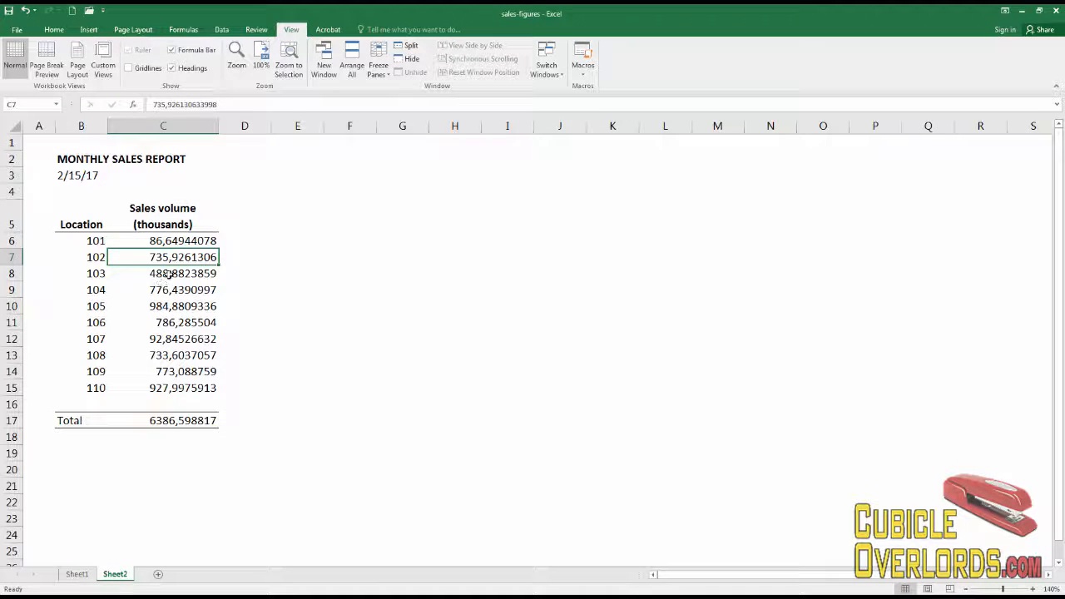
left_click(170, 275)
left_click(172, 290)
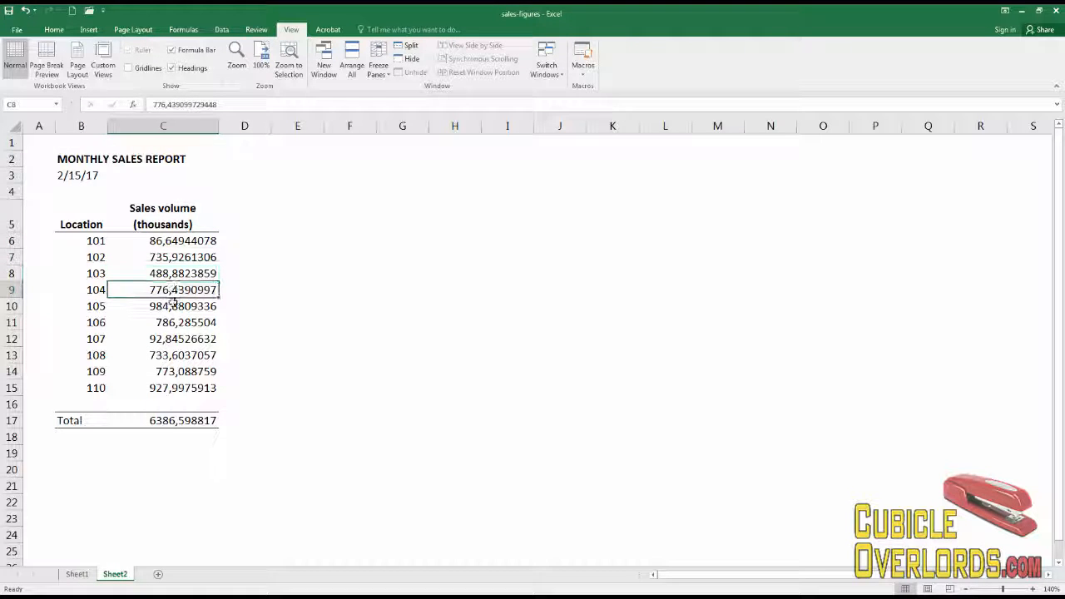
left_click(186, 244)
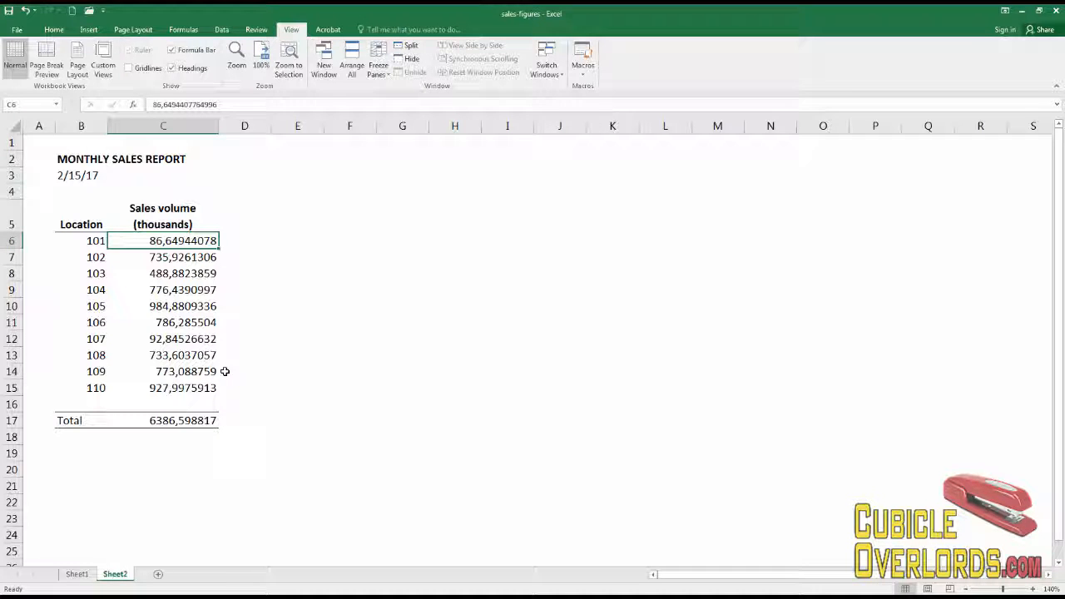
left_click(194, 257)
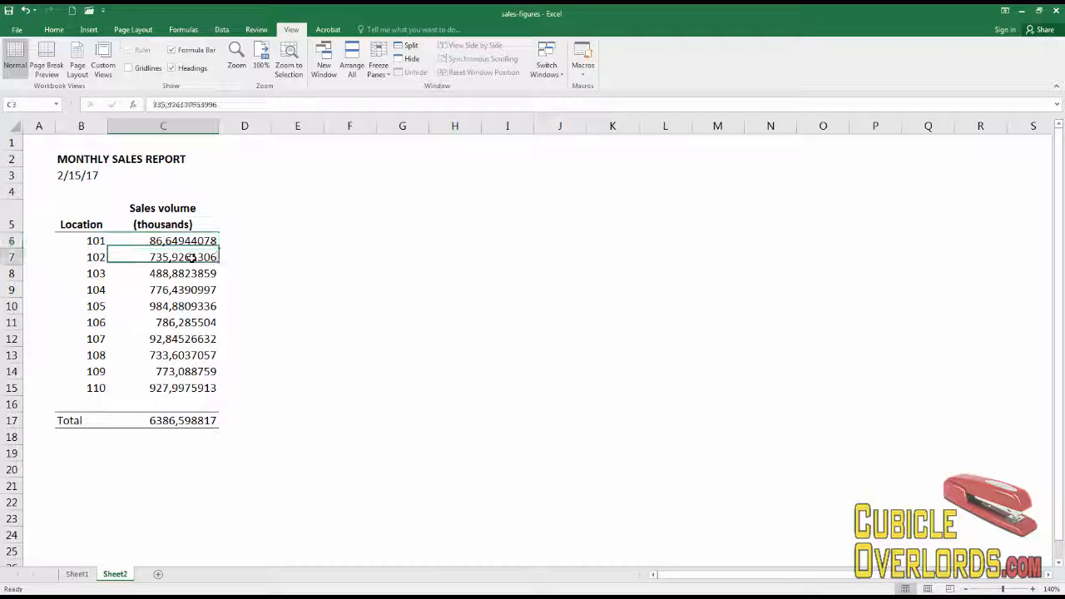
Apply the Number format to the sales volumes of locations 101 to 104 in C6:C9
mouse_move(194, 242)
left_mouse_down()
mouse_move(189, 300)
mouse_move(193, 286)
left_mouse_up()
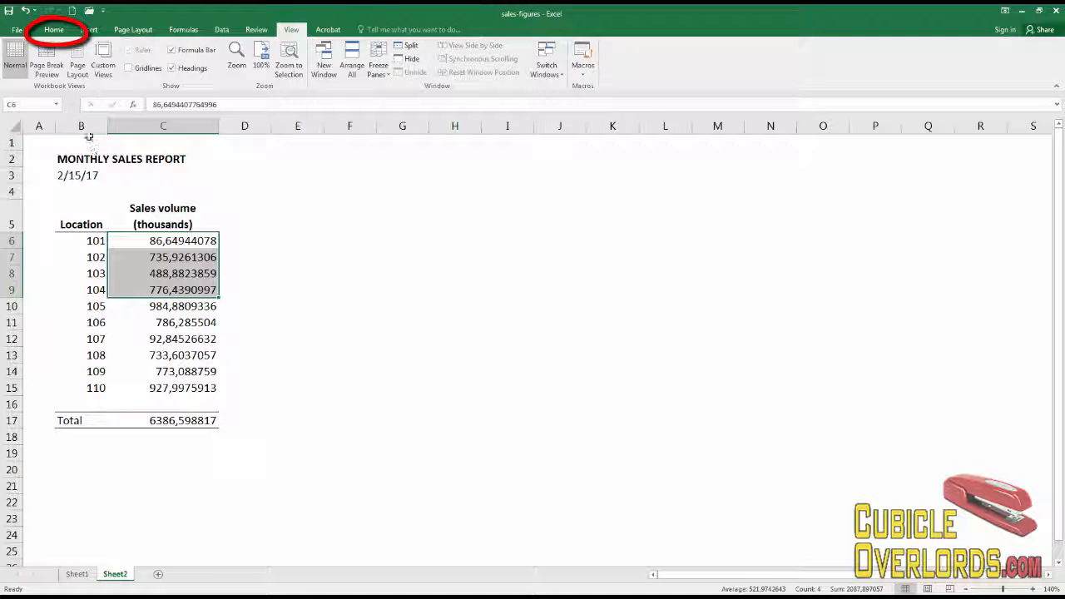
left_click(55, 29)
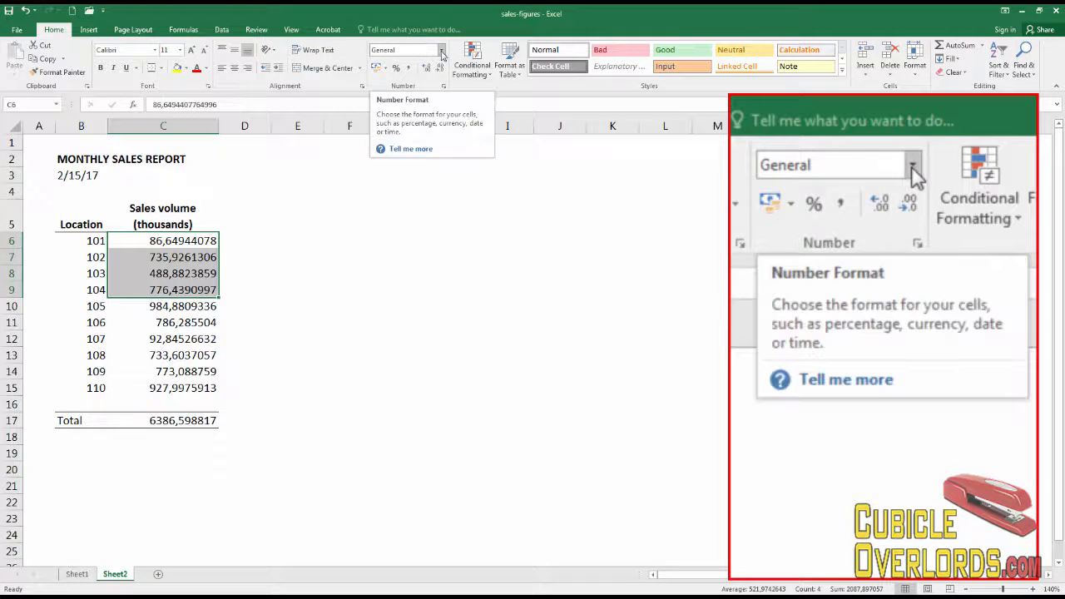
left_click(442, 51)
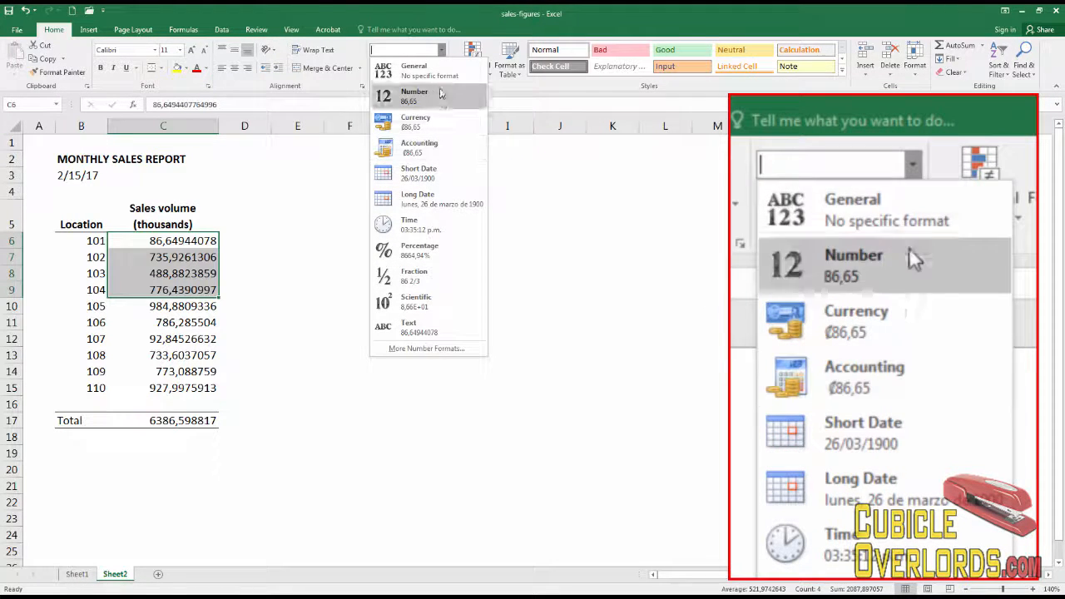
left_click(544, 203)
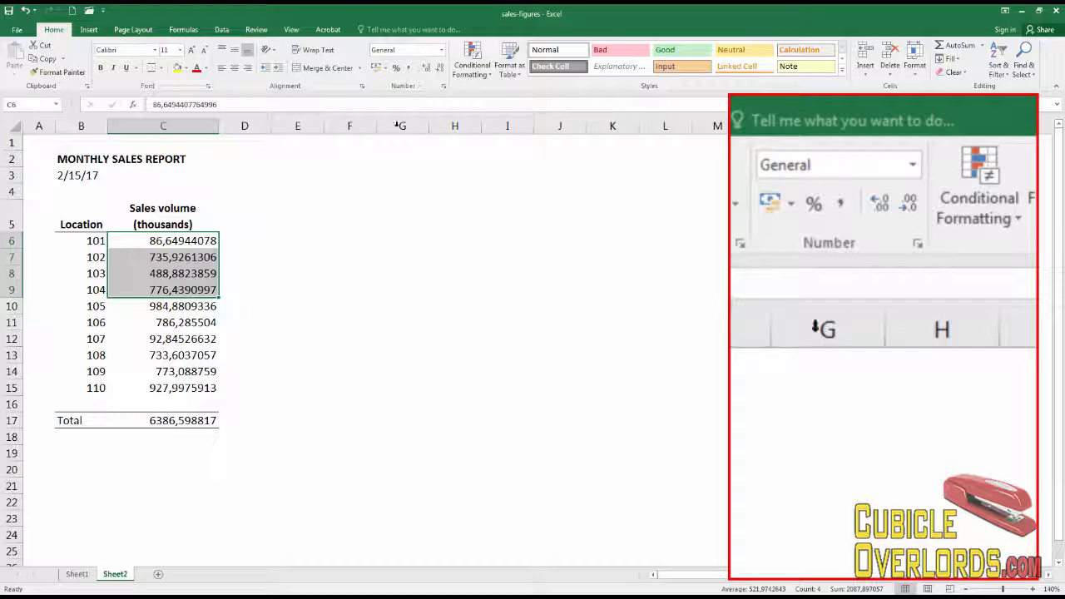
left_click(440, 50)
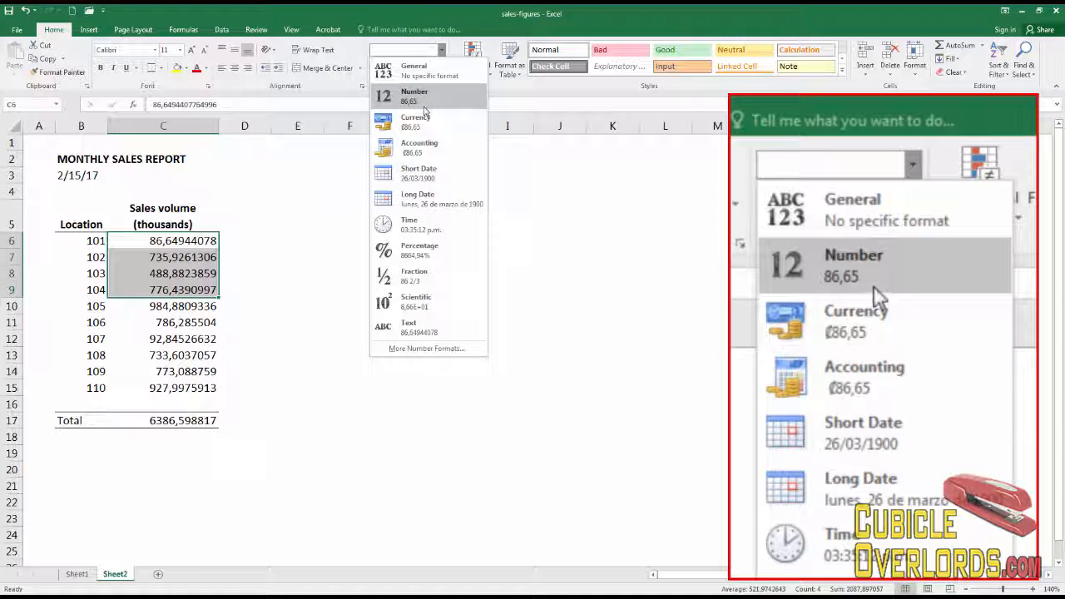
left_click(424, 96)
left_click(272, 279)
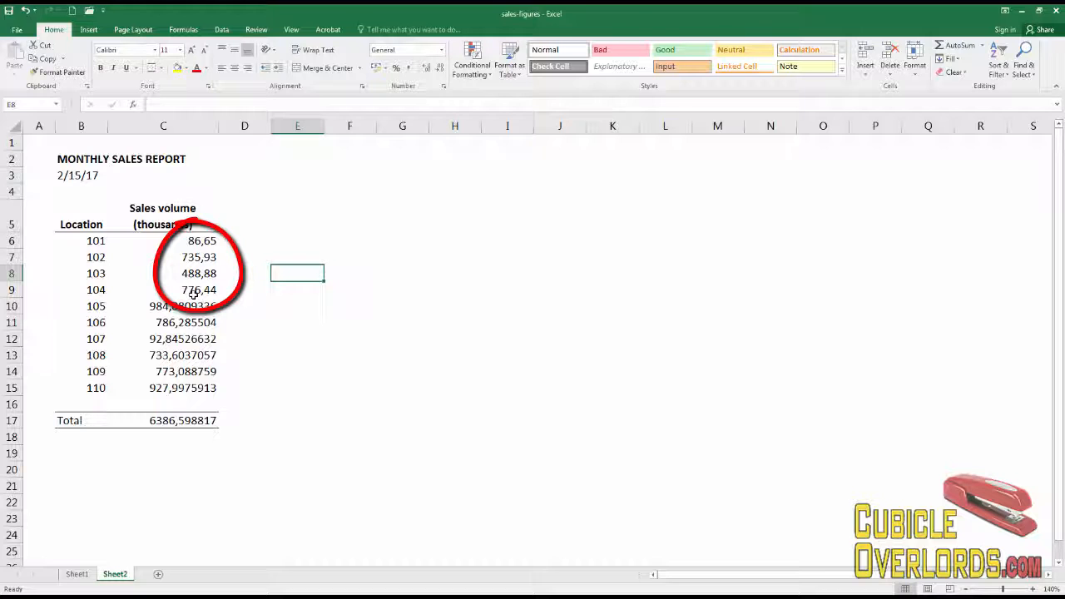
Apply the Number format to all sales volumes and the total in C6:C17
left_click(196, 242)
left_click(179, 388, "shift")
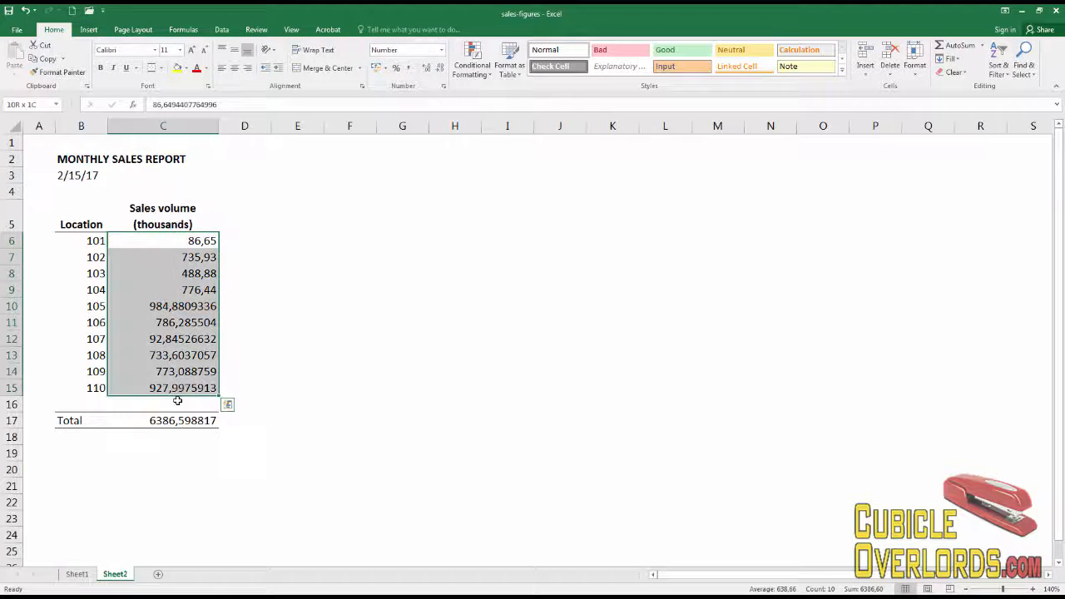
left_click(178, 419, "shift")
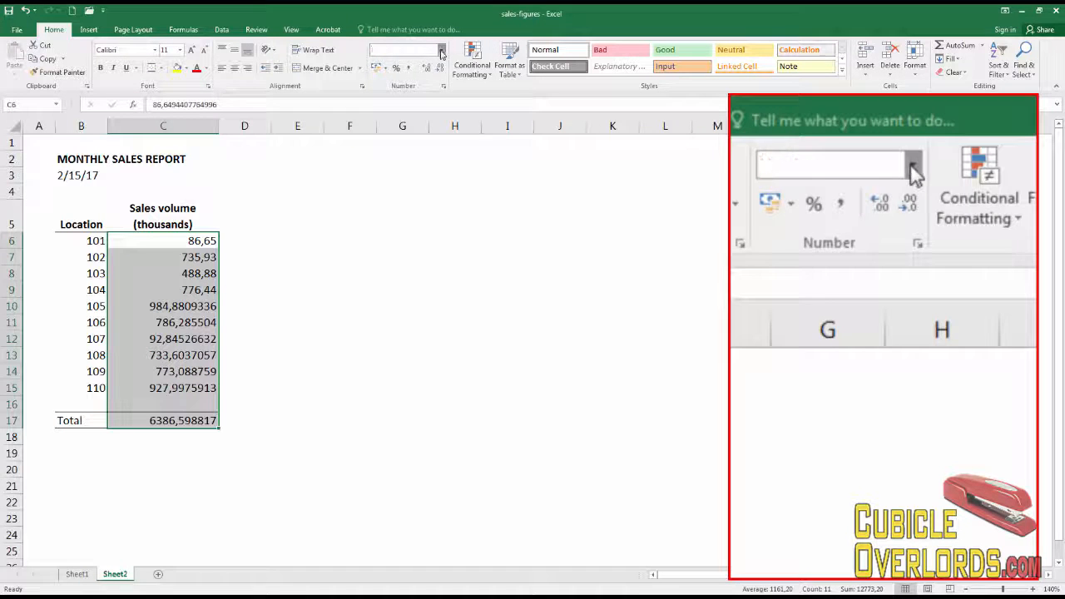
left_click(440, 52)
left_click(409, 95)
left_click(283, 386)
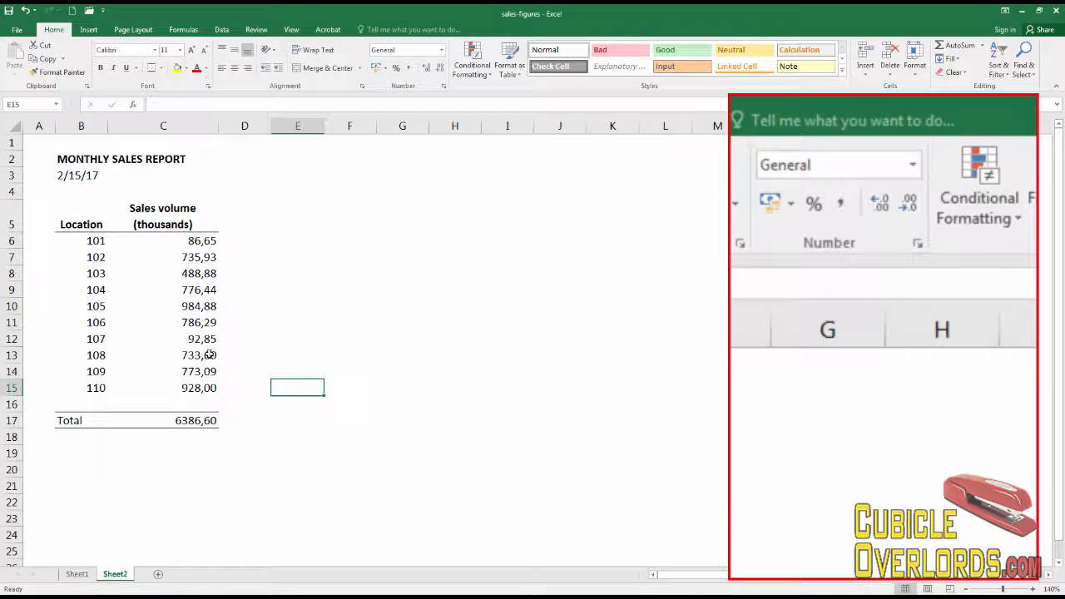
Examine the full stored values behind the rounded sales volumes, going cell by cell from C6 to C14
left_click(193, 293)
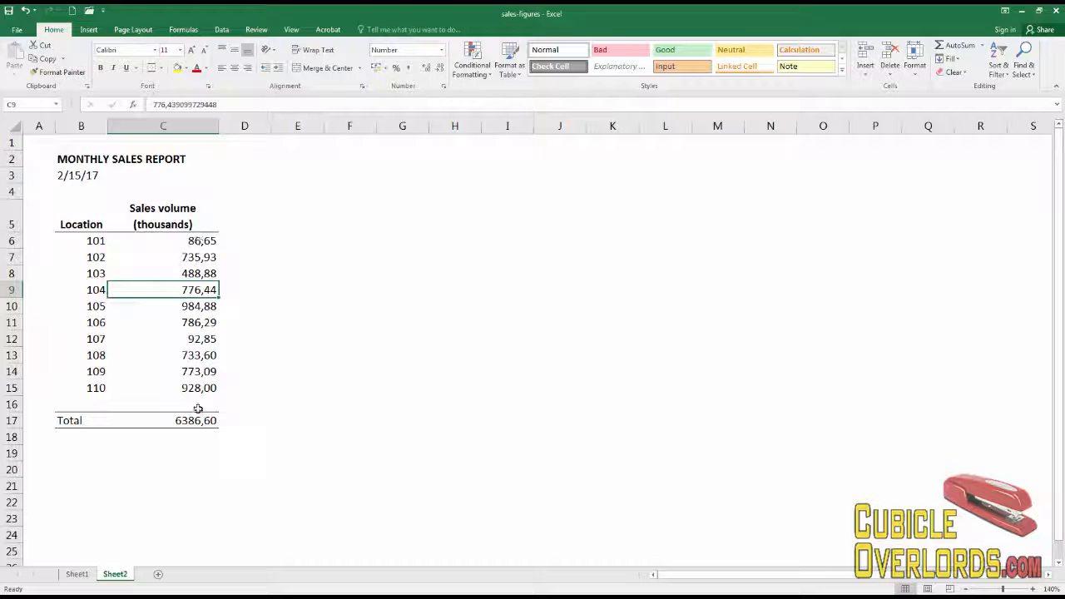
left_click(209, 241)
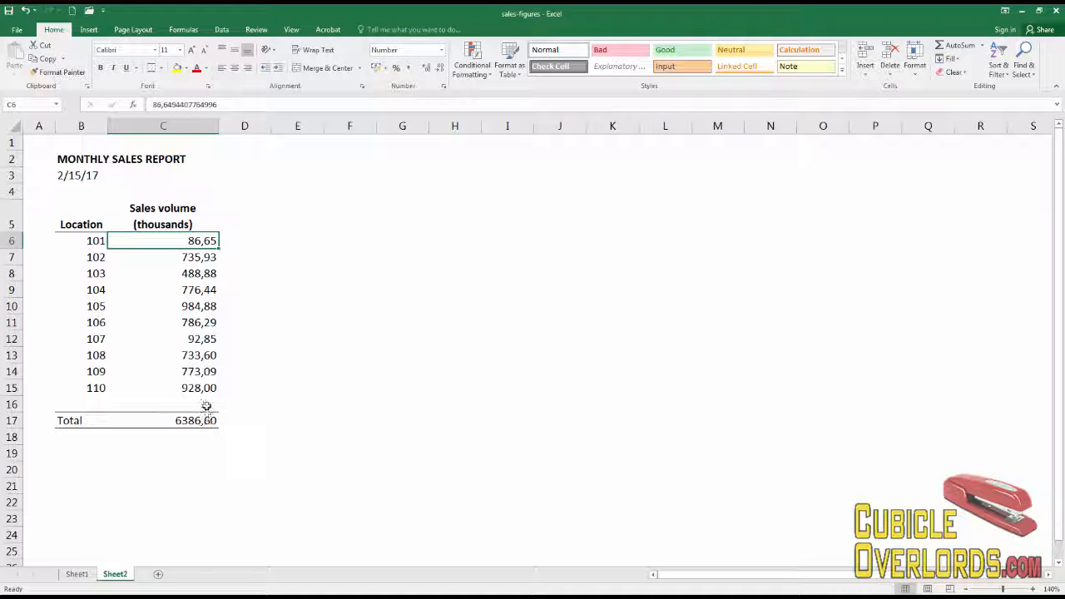
key("Down")
key("Down")
key("Down")
key("Down")
key("Down")
key("Down")
key("Down")
key("Down")
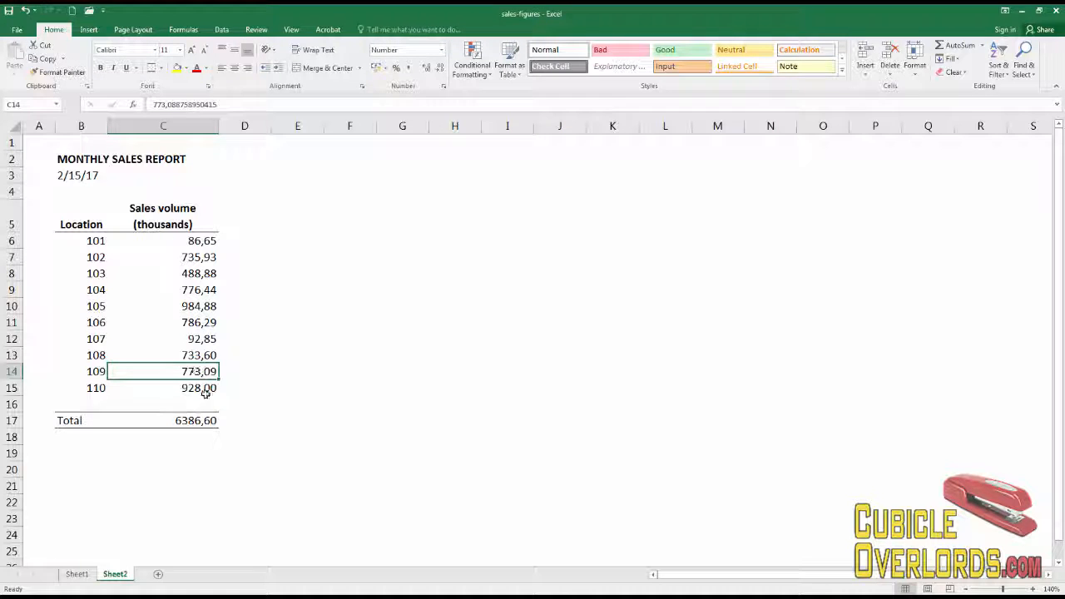
Increase the displayed precision of the sales volumes and total in C6:C17 to five decimal places
left_click_drag(200, 241, 198, 420)
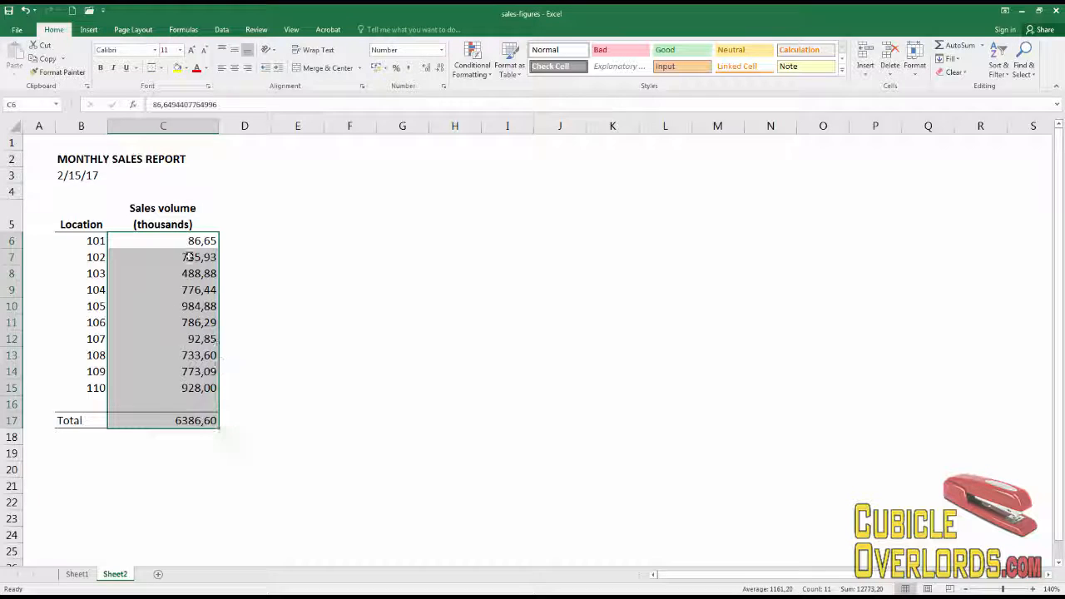
left_click(427, 69)
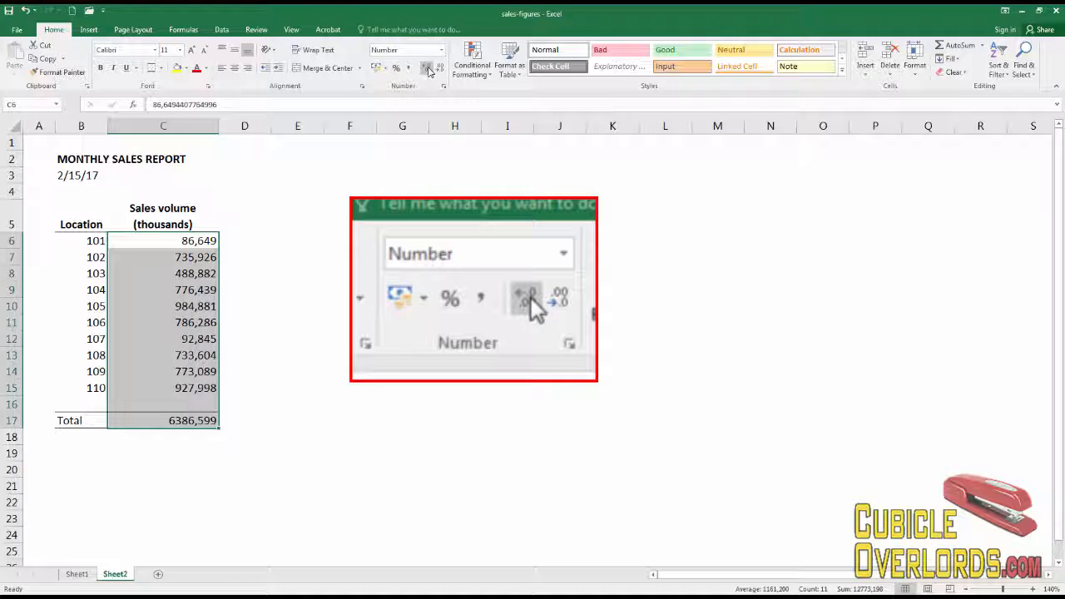
left_click(428, 70)
left_click(428, 70)
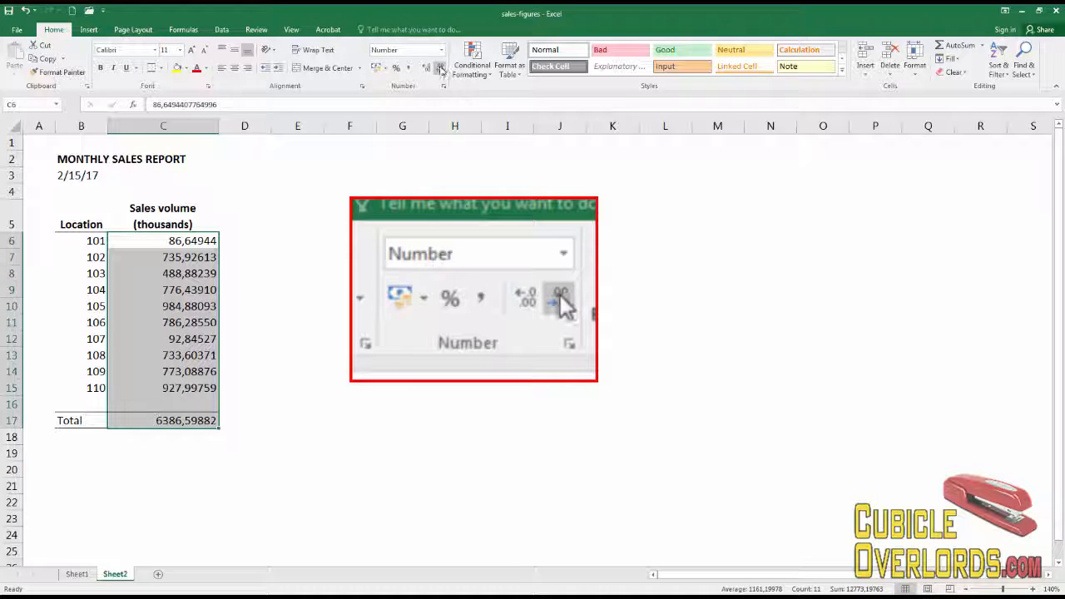
Reduce the sales volumes and total in C6:C17 to zero decimal places and check the stored value of C9
left_click(440, 69)
left_click(440, 69)
left_click(440, 69)
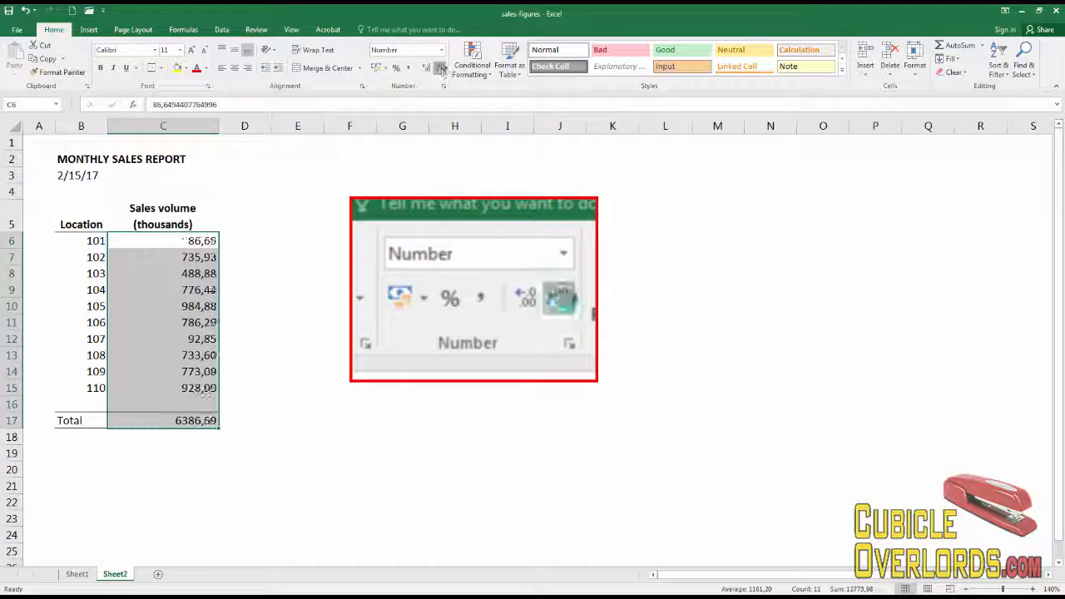
left_click(440, 69)
left_click(440, 69)
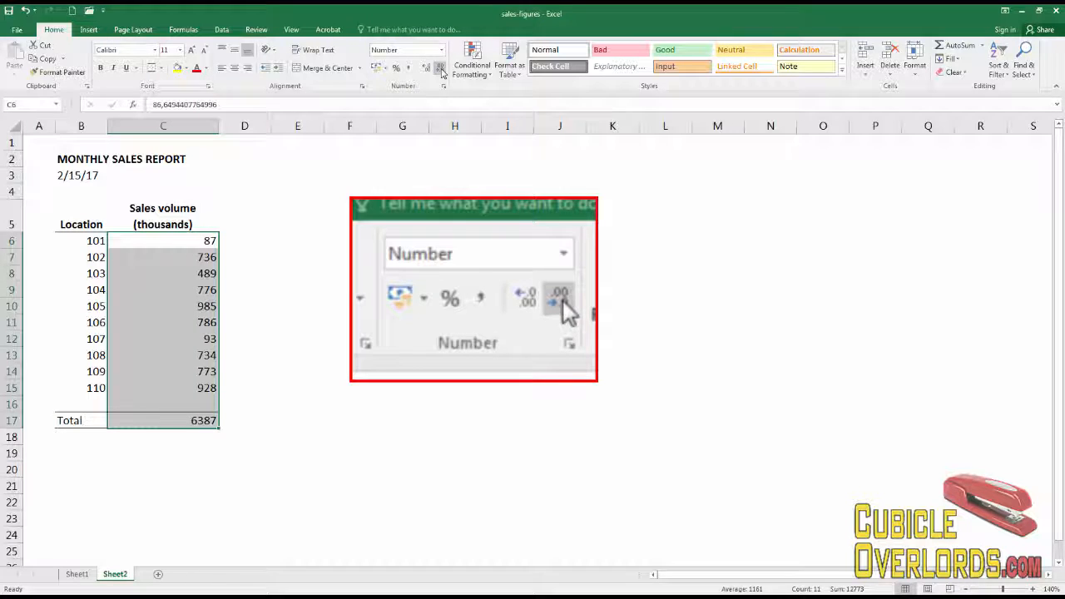
left_click(209, 288)
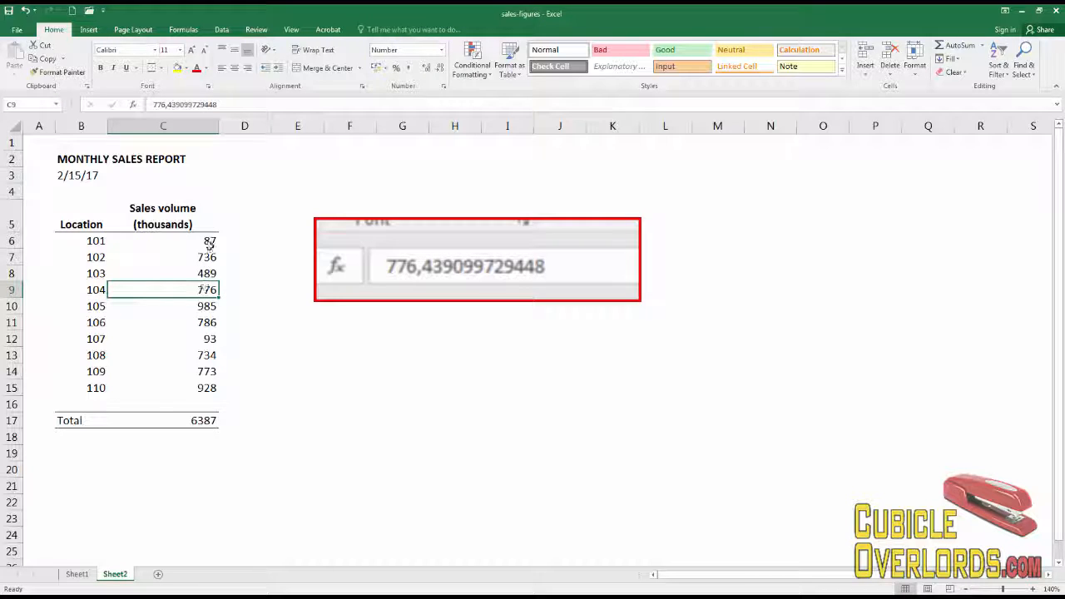
Display the sales volumes in C6:C15 with one decimal place and check the stored value of C9
left_click_drag(209, 241, 210, 388)
left_click(426, 68)
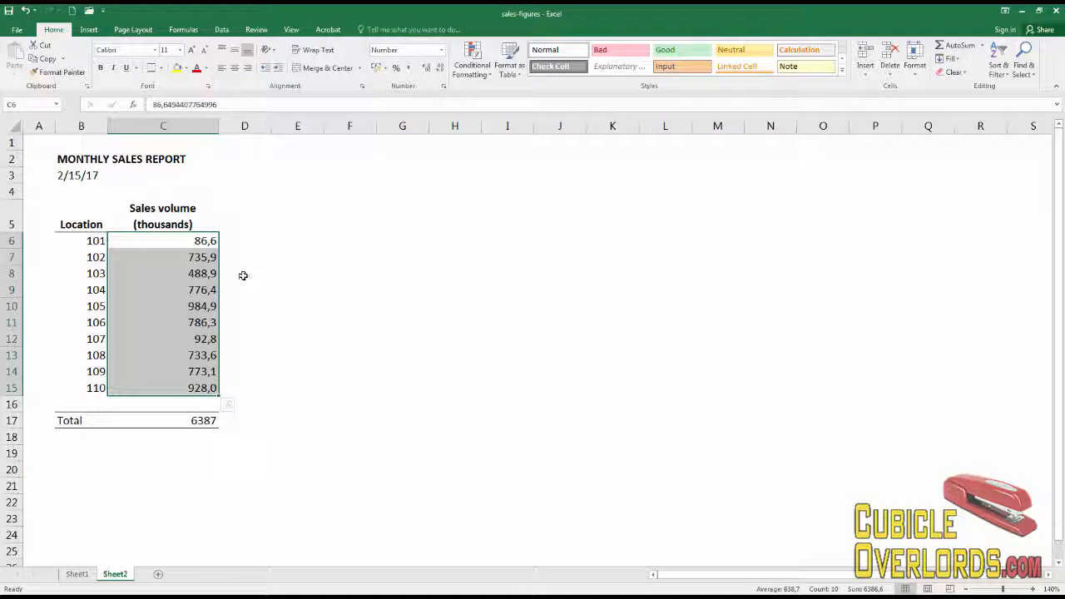
left_click(251, 287)
left_click(204, 288)
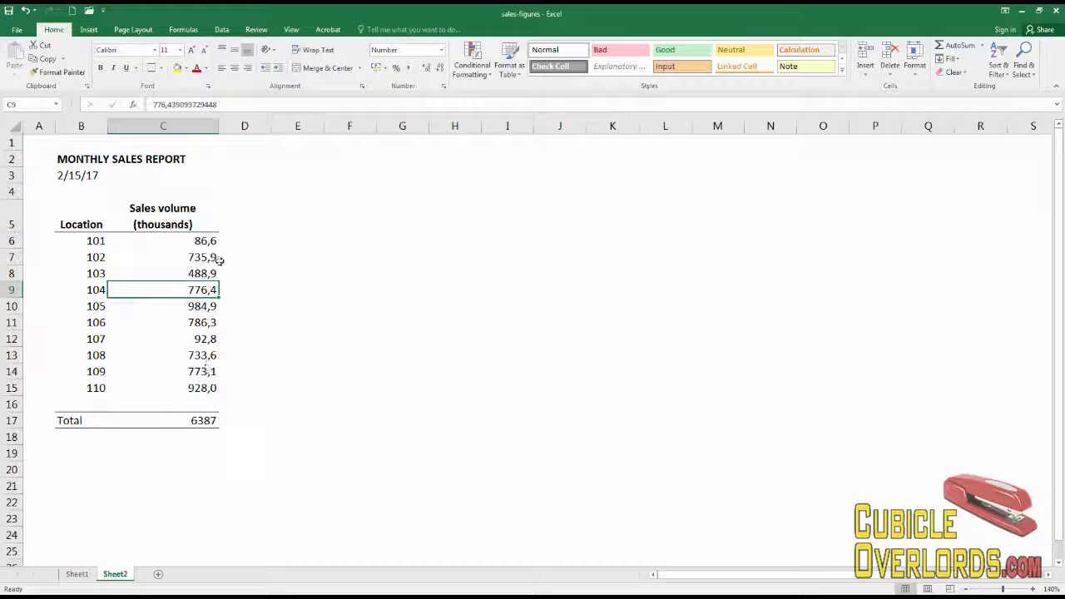
left_click(236, 287)
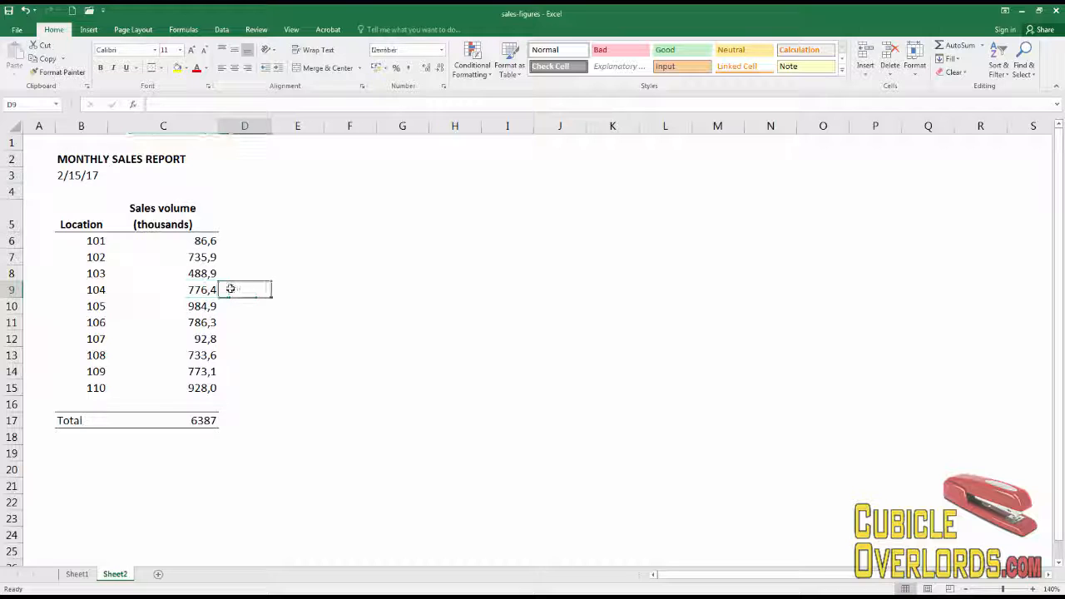
left_click(203, 289)
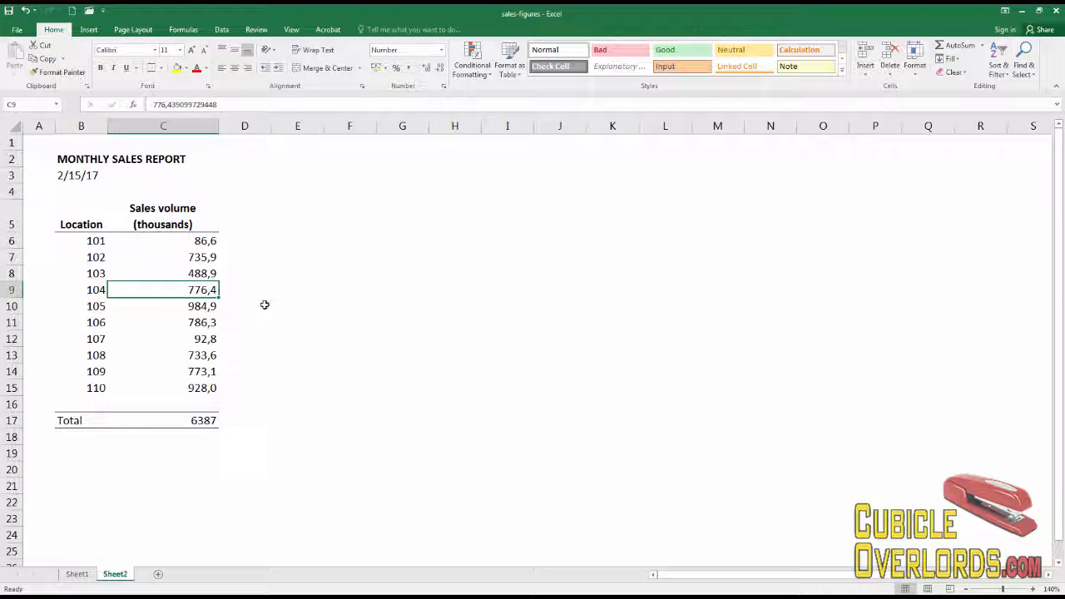
left_click(294, 290)
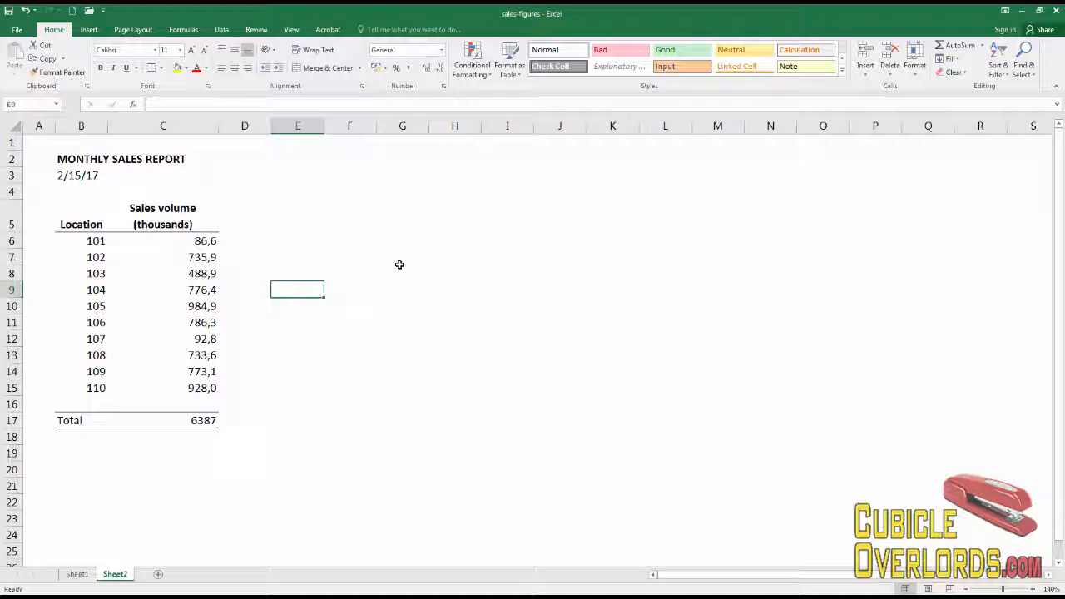
Enter the typed number 776,4 in E9 for comparison with the sales volume of location 104
type("776")
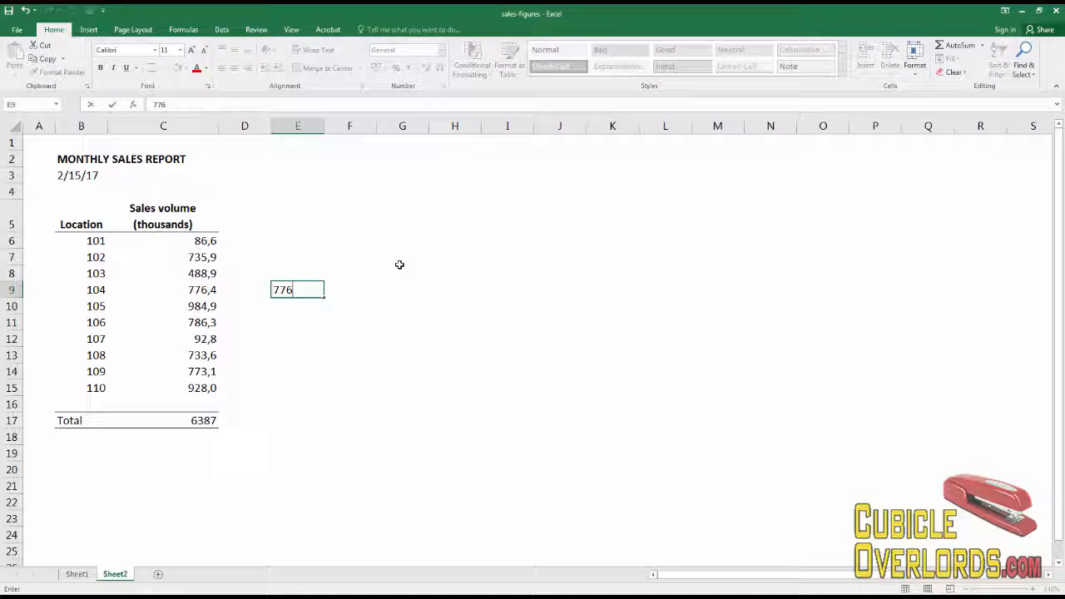
type(",4")
key("Return")
key("Up")
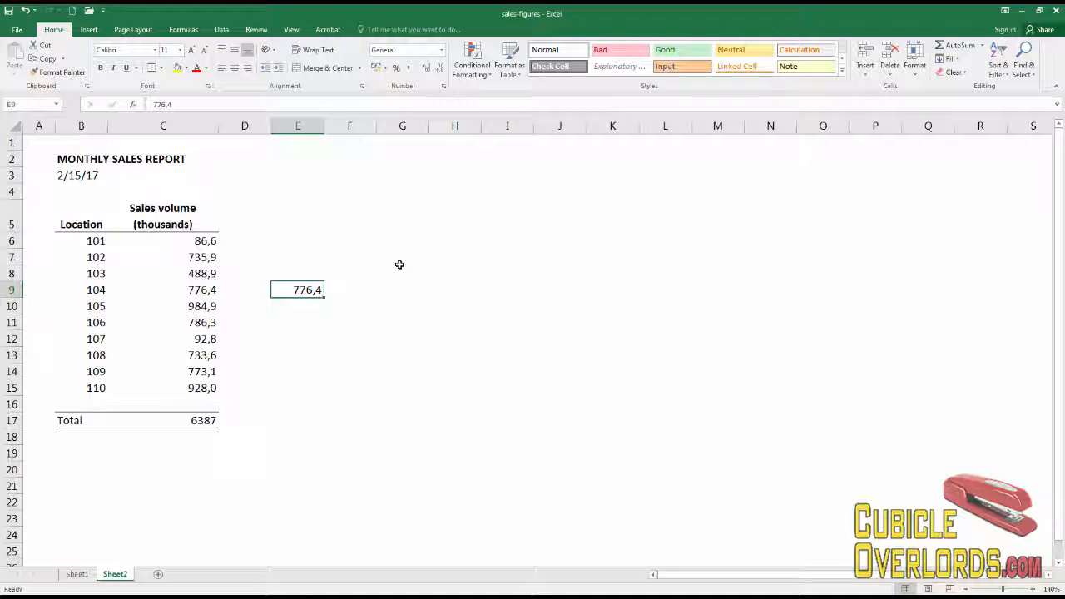
Inspect the stored value of C9 and highlight its digits beyond the first decimal place
key("Right")
key("Left")
left_click(199, 290)
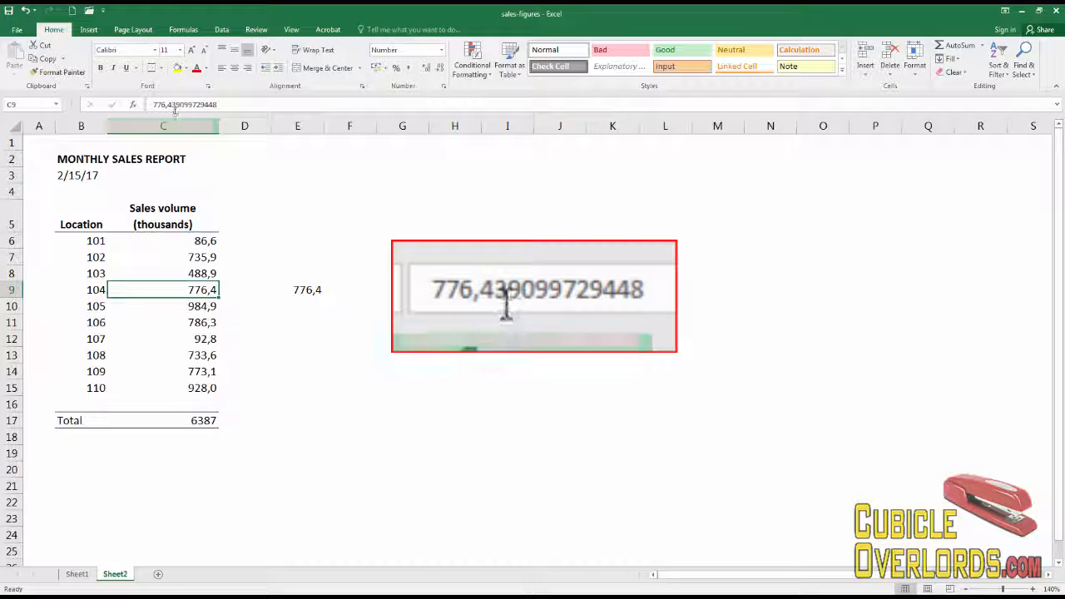
left_click_drag(171, 105, 218, 105)
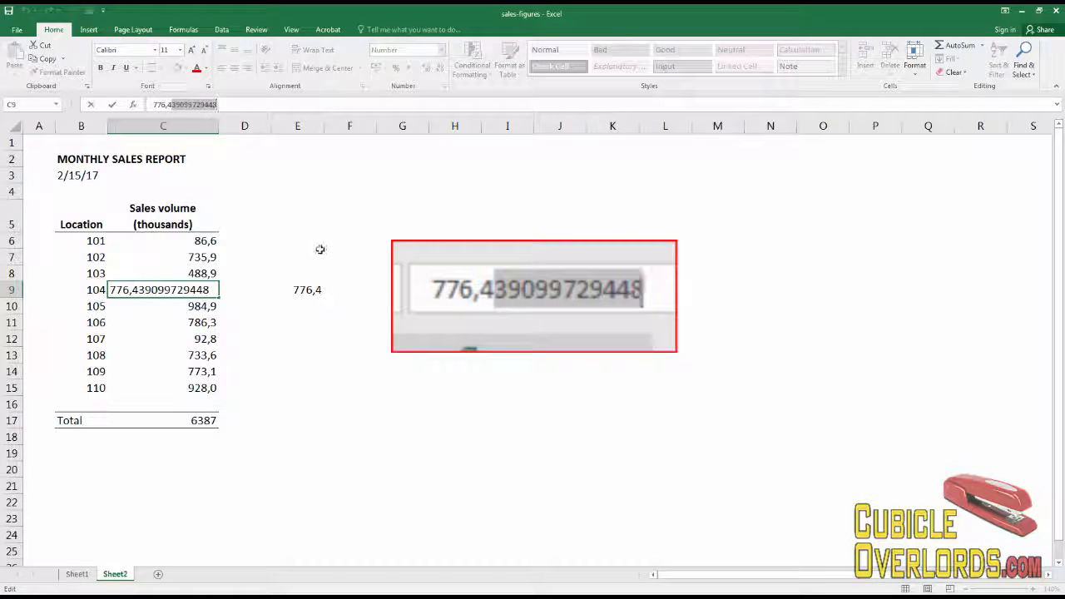
Calculate the difference between the typed number and the stored value in F9 with the formula =E9-C9
left_click(348, 289)
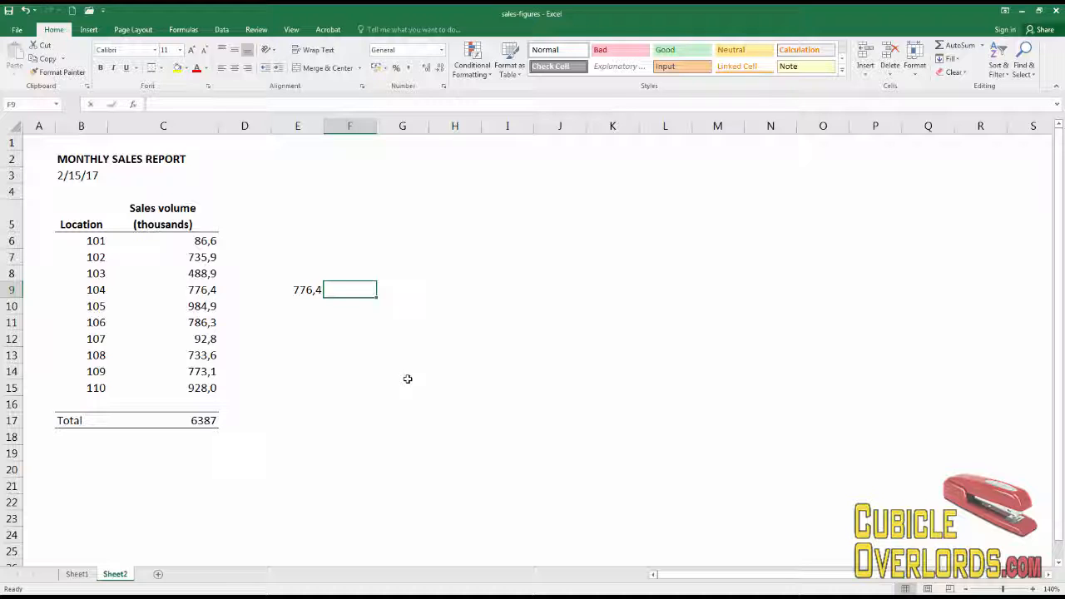
type("=")
key("Left")
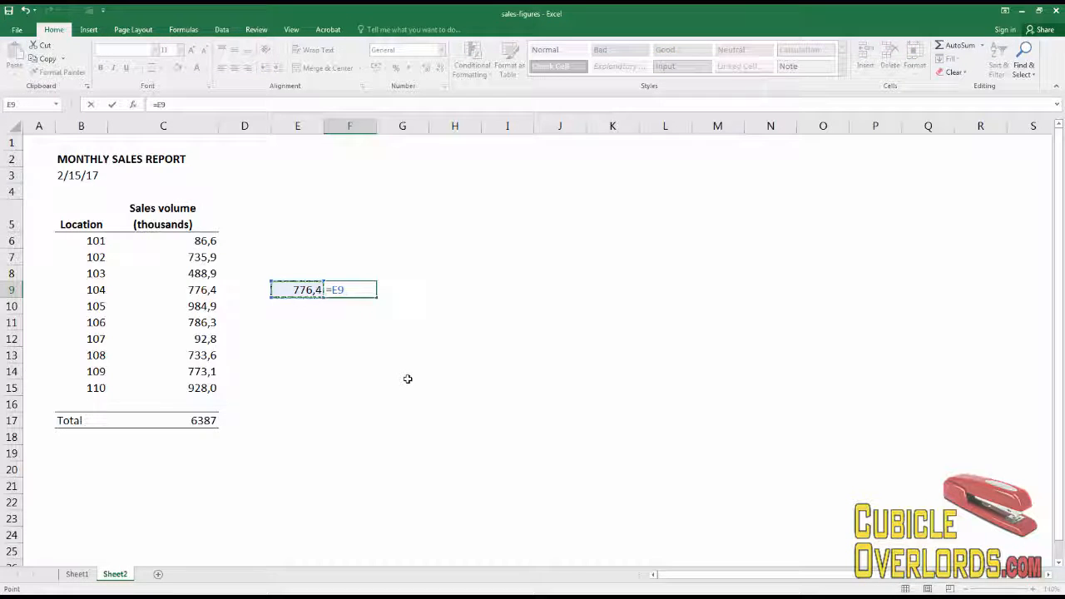
type("-")
key("Left")
key("Left")
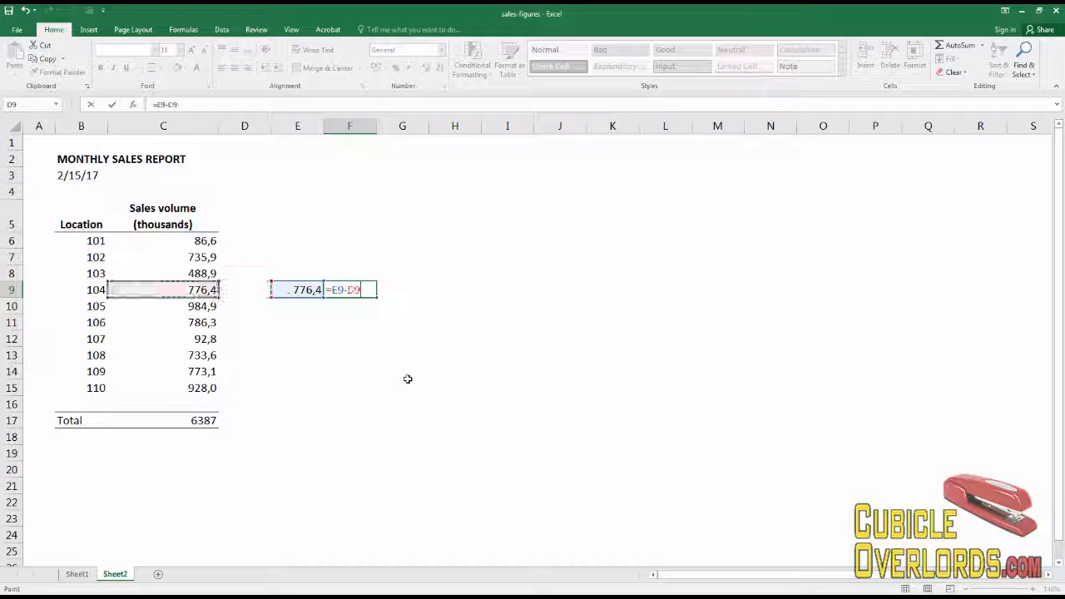
key("ctrl+Return")
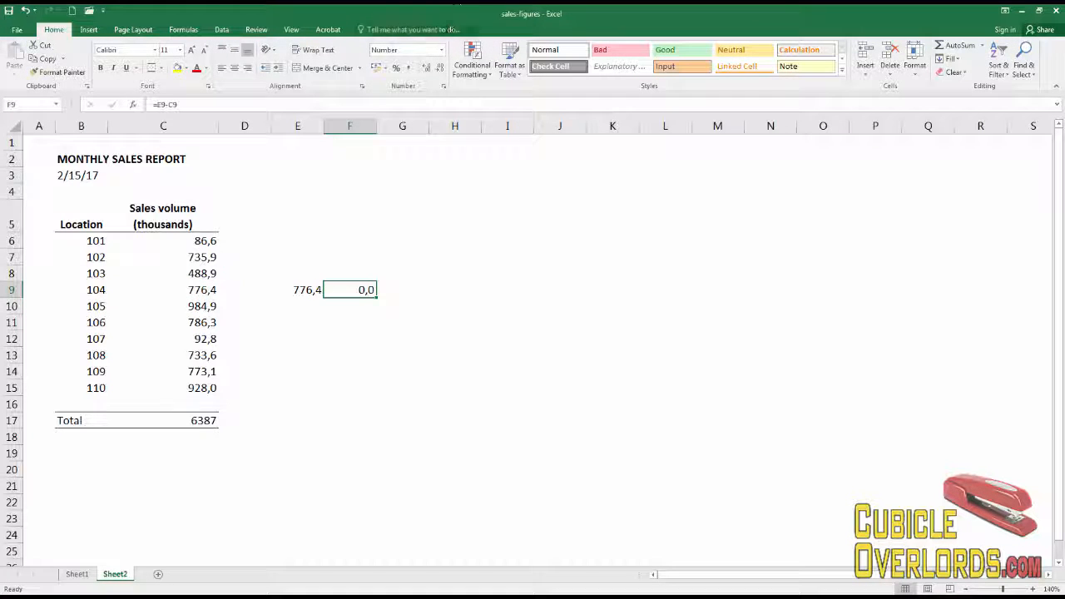
Apply the General number format to the difference in F9 and compare it with the typed number in E9
left_click(441, 50)
left_click(422, 77)
left_click(444, 289)
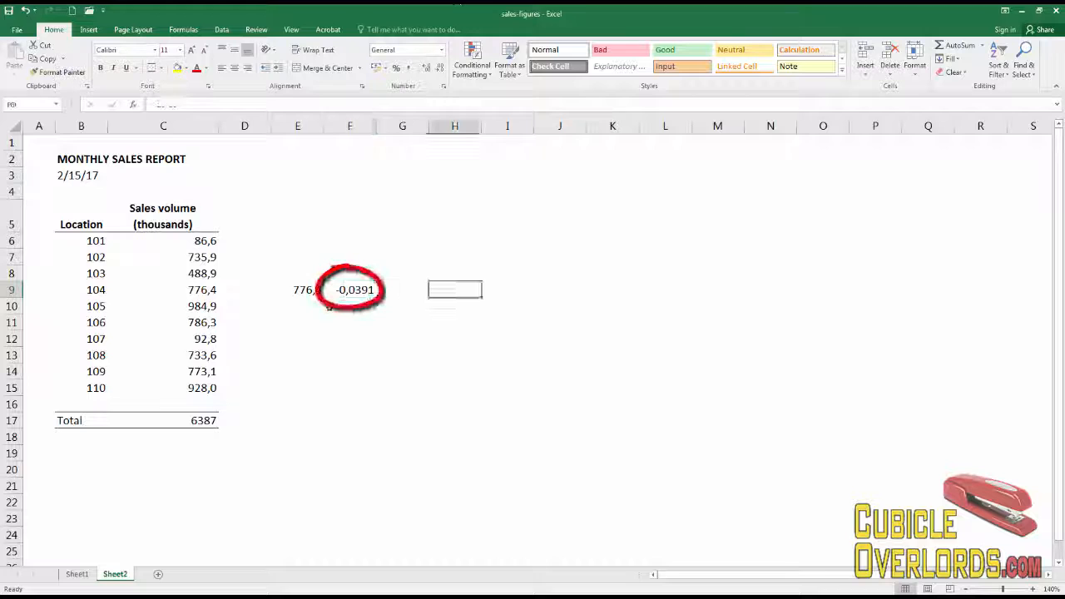
left_click(345, 291)
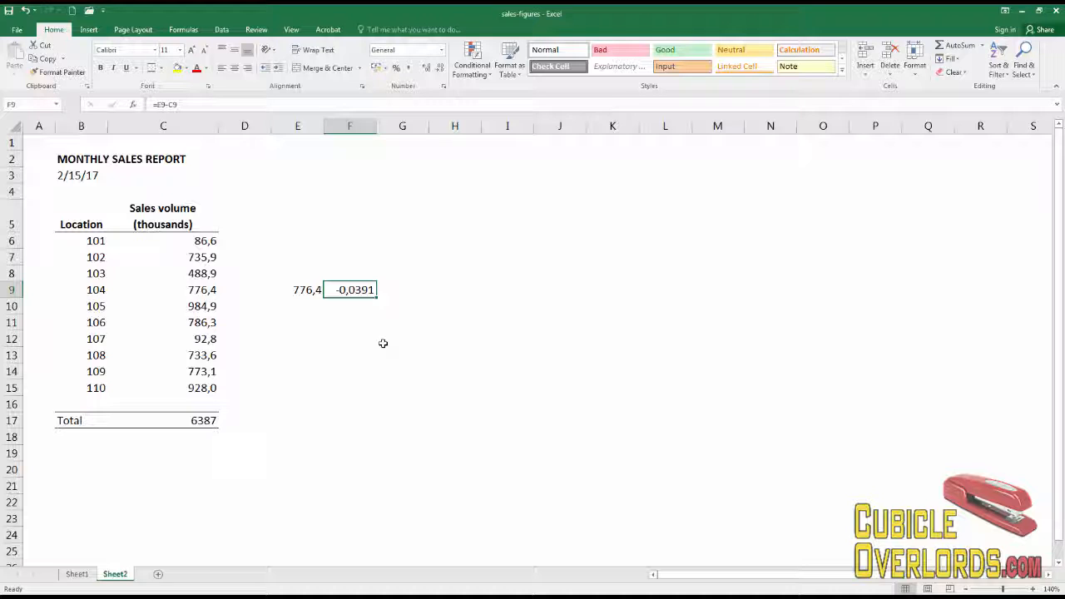
left_click(305, 288)
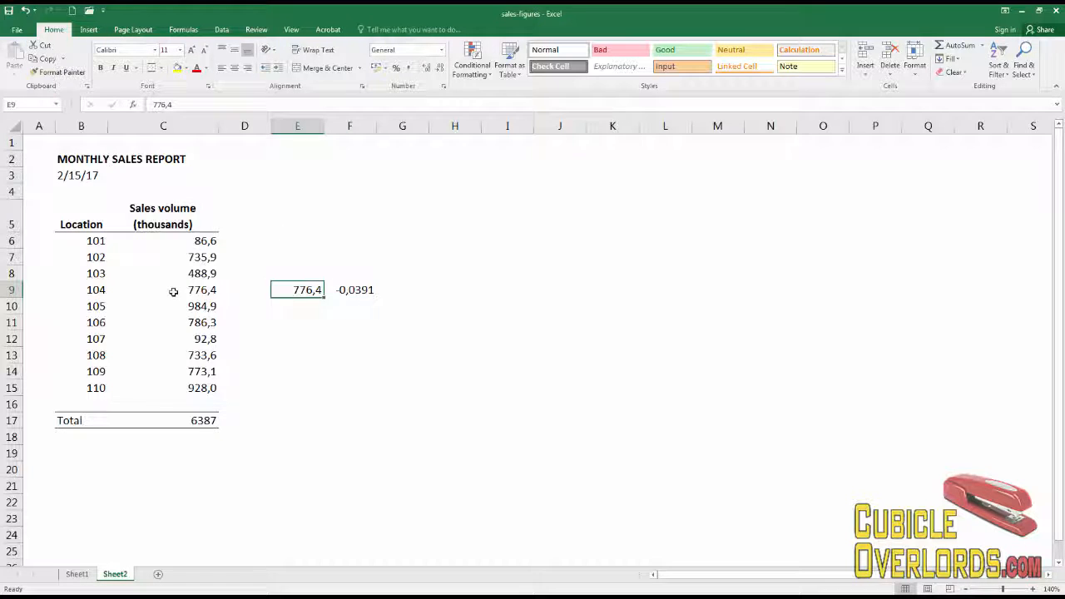
Clear the trial contents from E8:F10
left_click(346, 277)
left_click_drag(280, 274, 374, 311)
key("Delete")
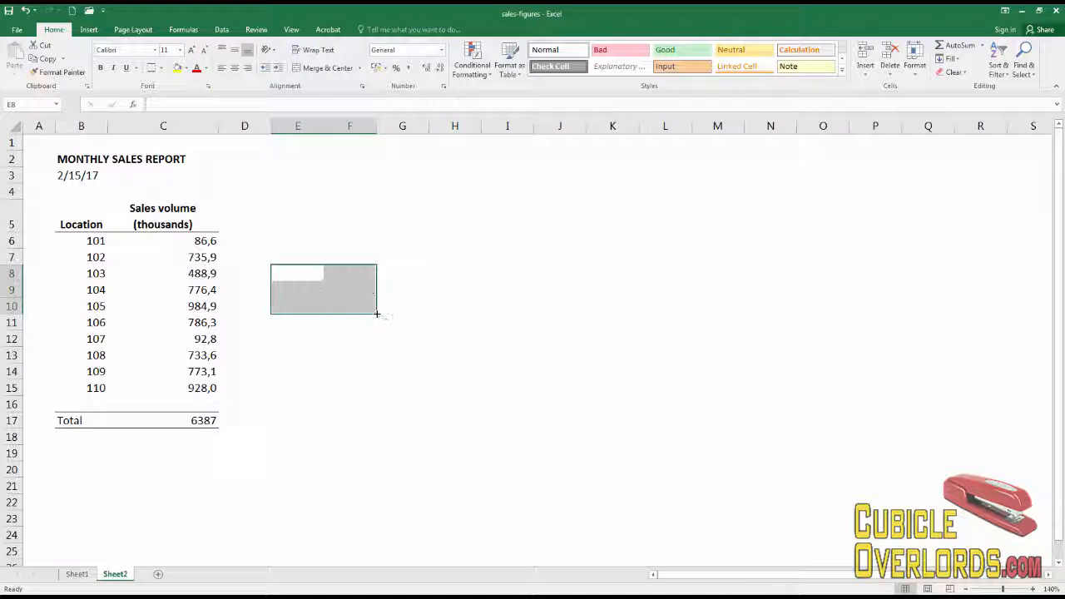
Reference the sales volume in E9 with the formula =C9, and clear the cell again
left_click(302, 278)
left_click(304, 285)
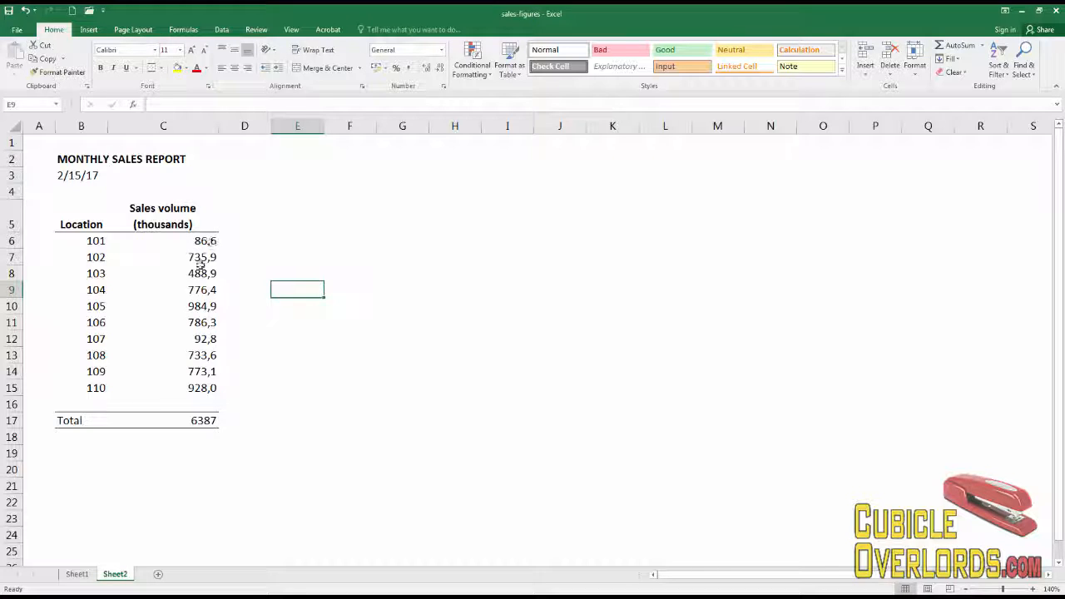
type("=")
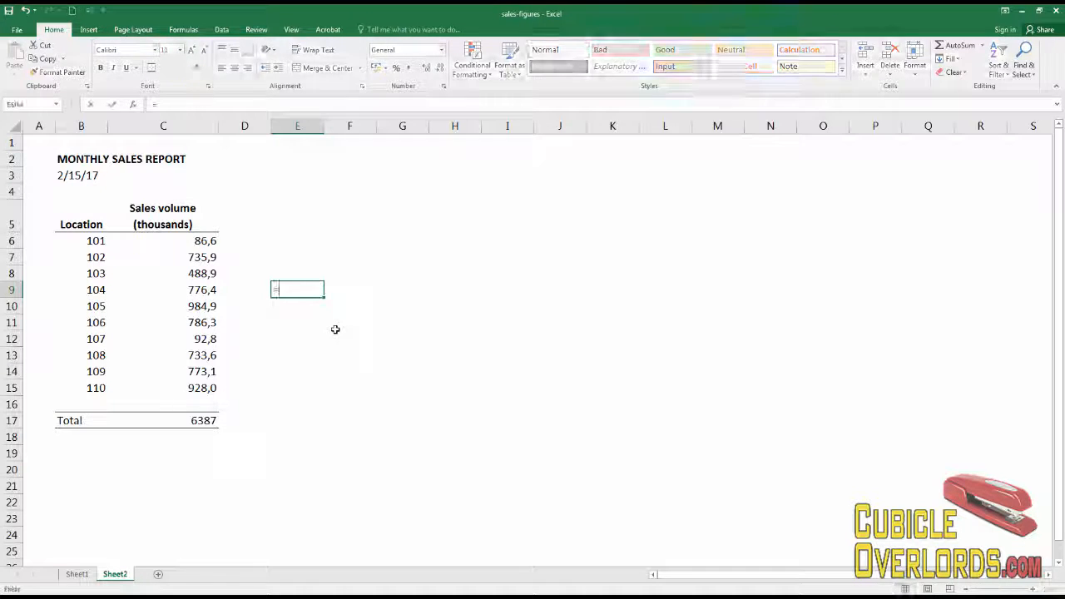
key("Left")
key("Left")
key("ctrl+Return")
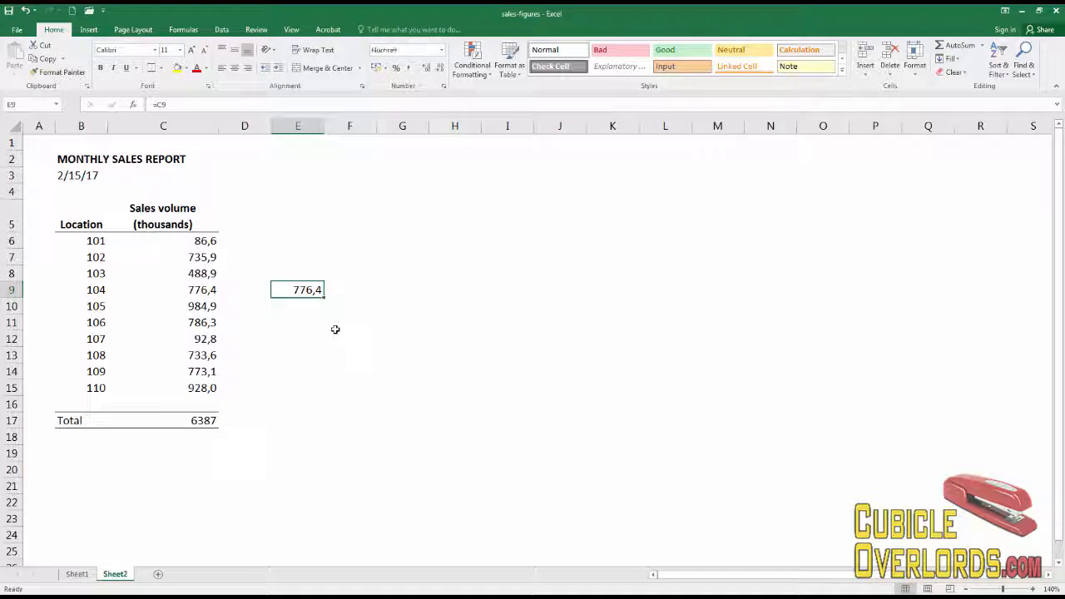
key("Delete")
Copy C9 and paste only its value into F9, and clear the pasted cell again
key("Left")
key("Left")
key("ctrl+c")
key("Right")
key("Right")
key("Right")
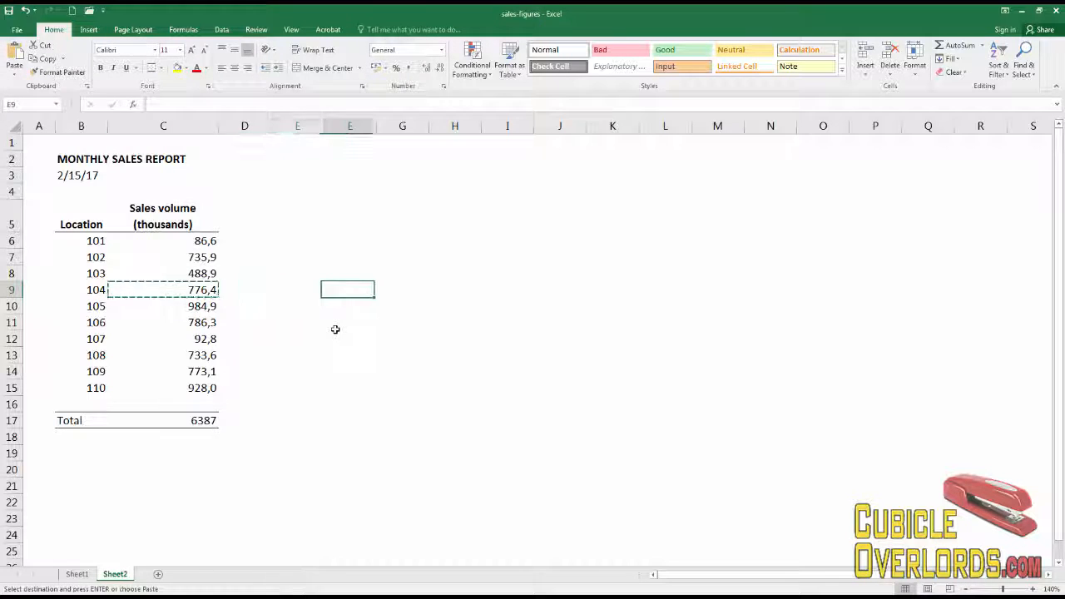
key("alt+e")
key("s")
key("Return")
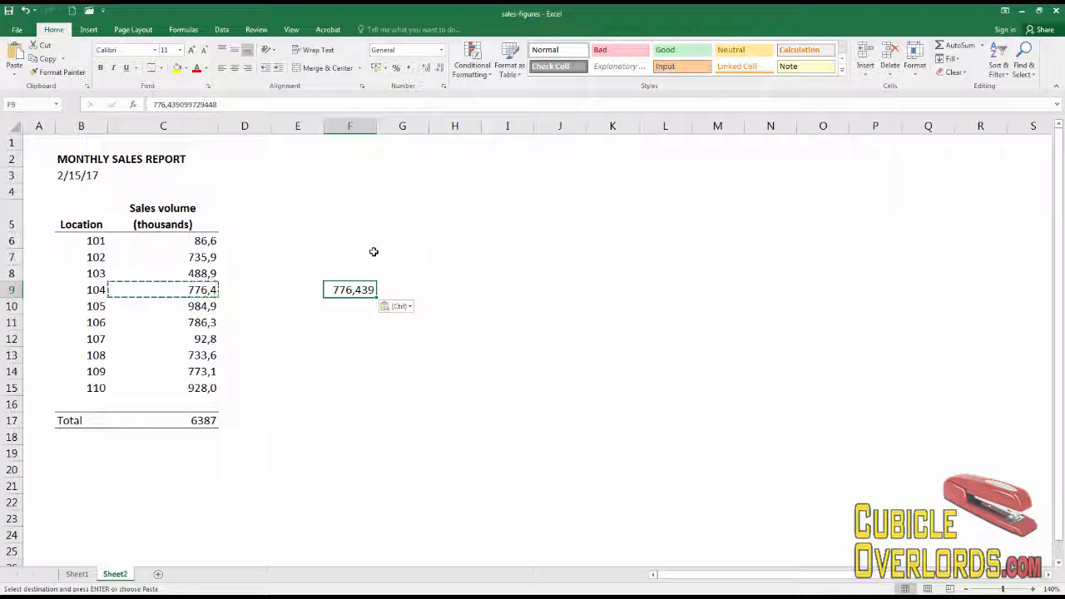
key("Delete")
Check the stored value of the first sales volume in C6
key("Left")
key("Up")
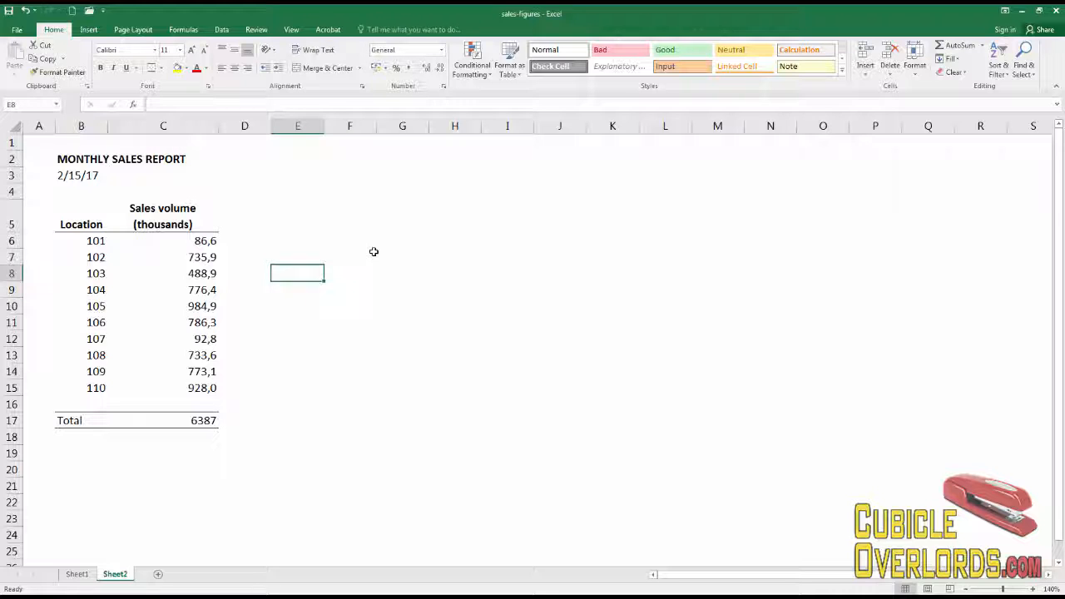
key("Up")
key("Left")
key("Up")
key("Left")
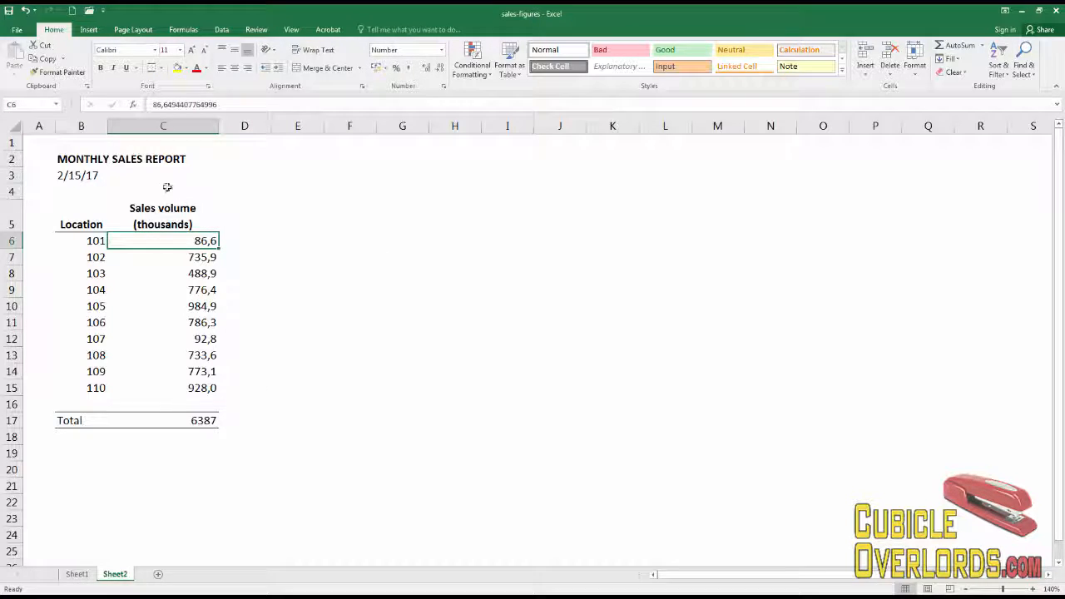
left_click(260, 276)
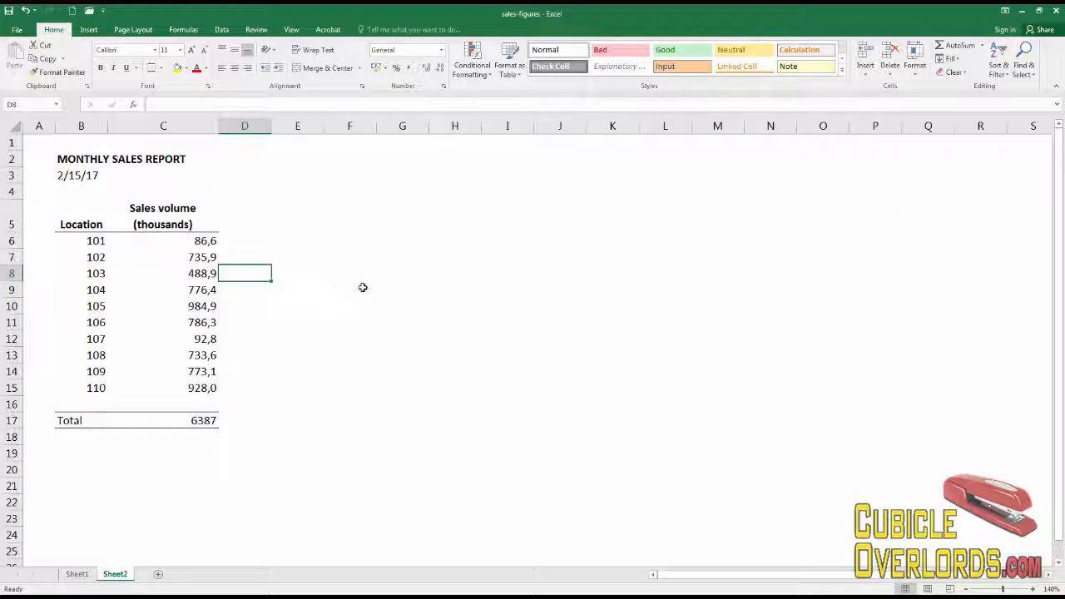
Open the full number formatting options for the sales volumes in C6:C15
left_click(208, 241)
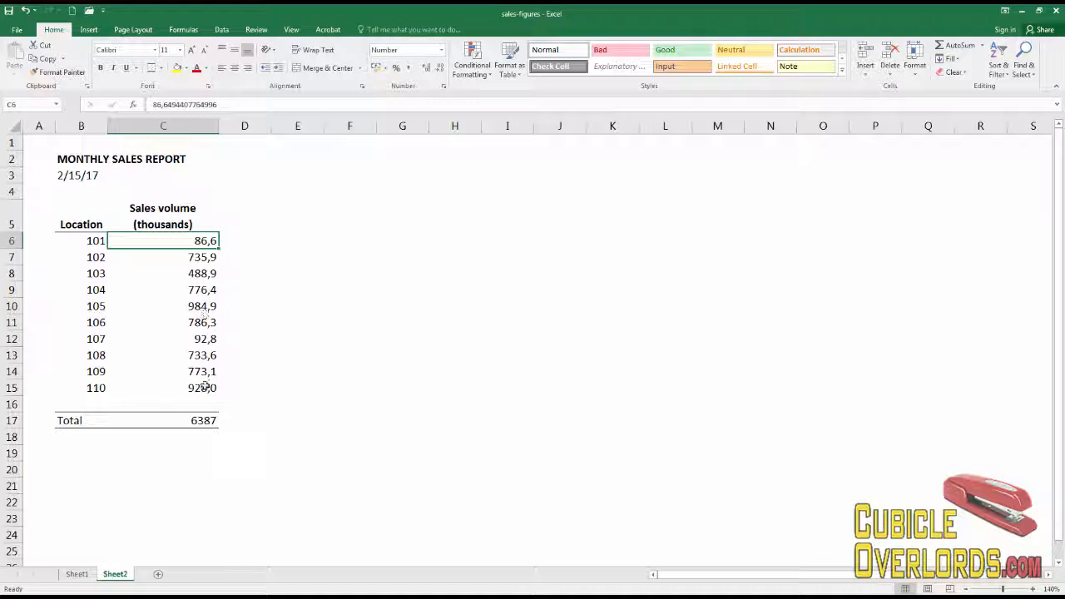
left_click(206, 386, "shift")
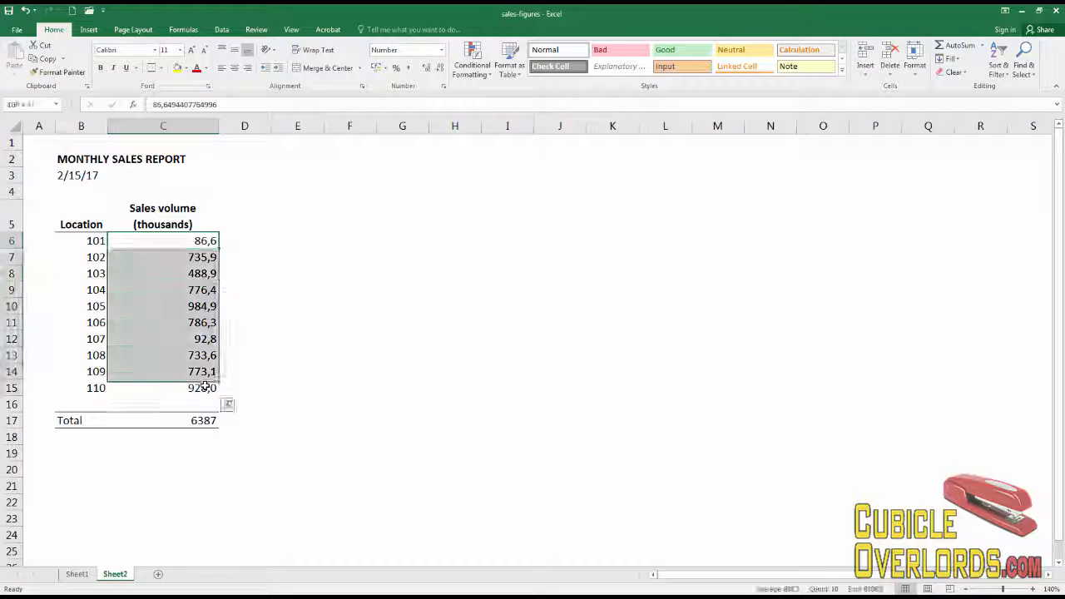
left_click(212, 241)
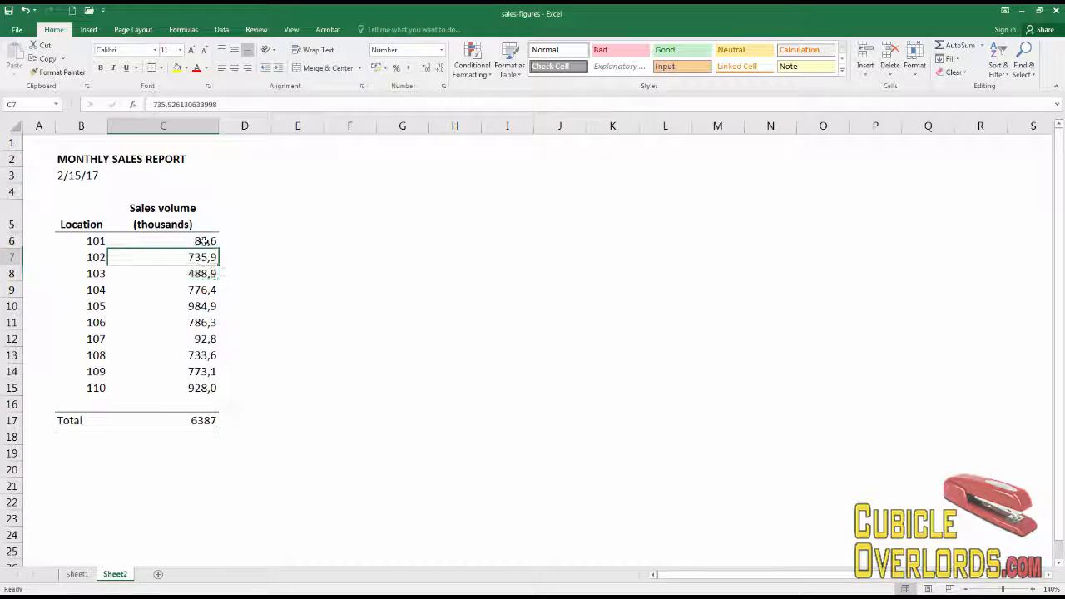
left_click(206, 385, "shift")
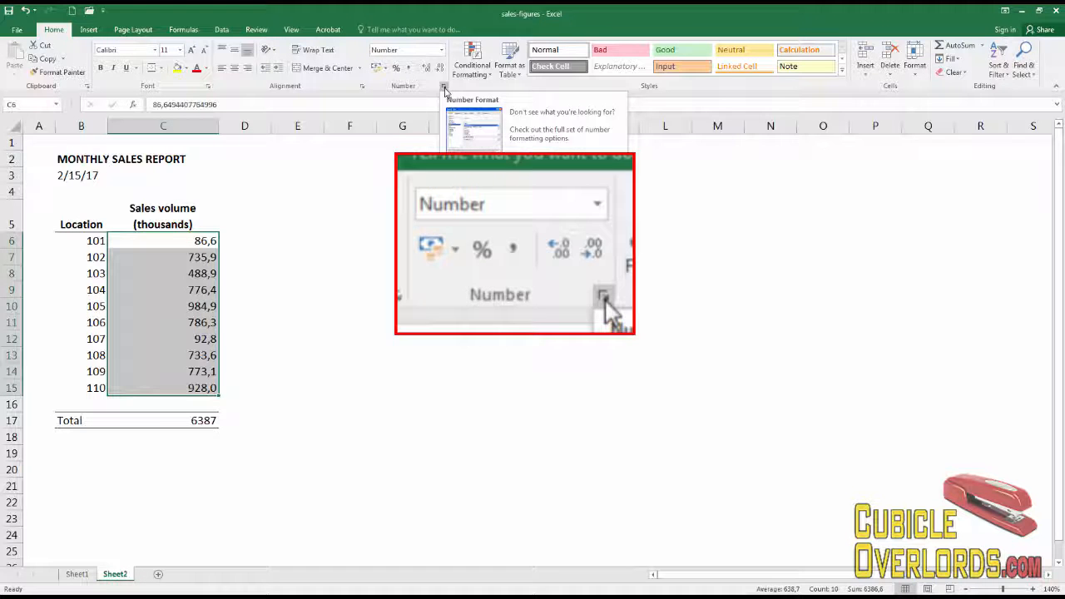
left_click(444, 88)
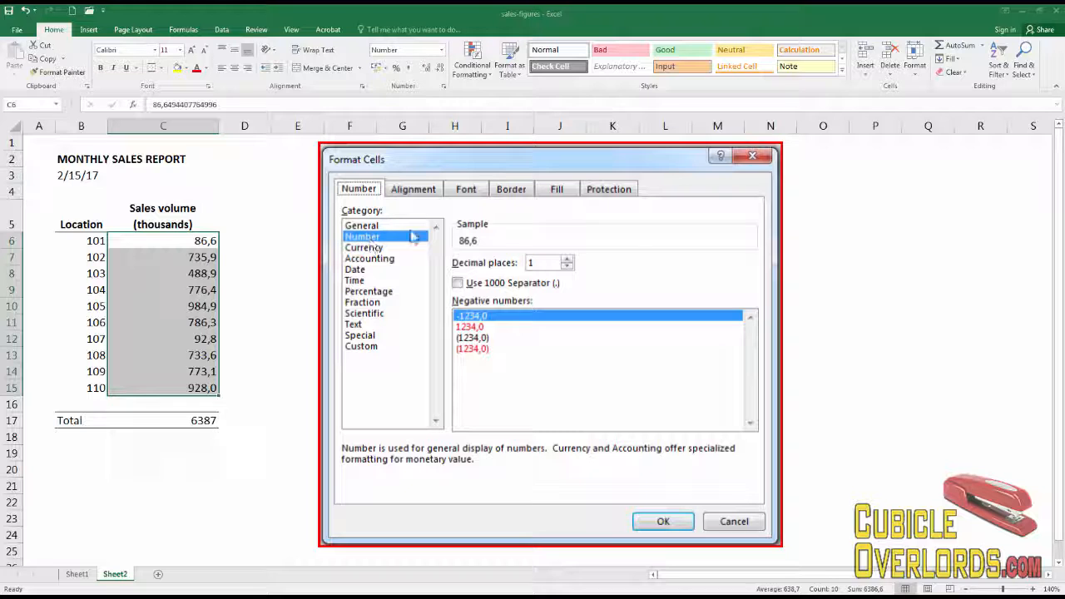
Preview the sales volumes with up to four decimal places and bring the setting back to 1
left_click(566, 259)
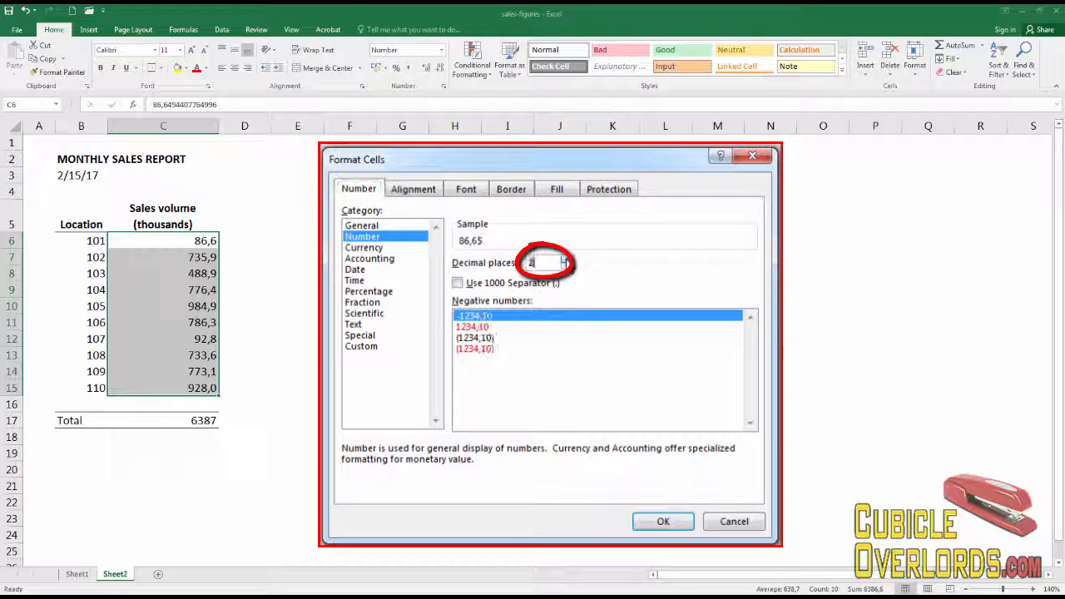
left_click(566, 258)
left_click(566, 259)
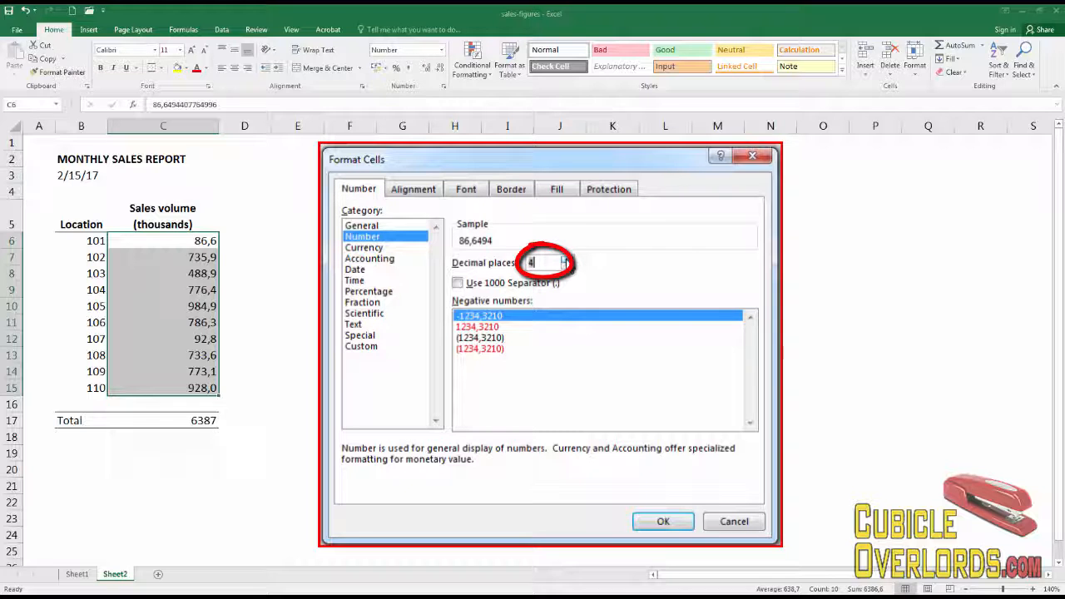
left_click(566, 266)
left_click(567, 266)
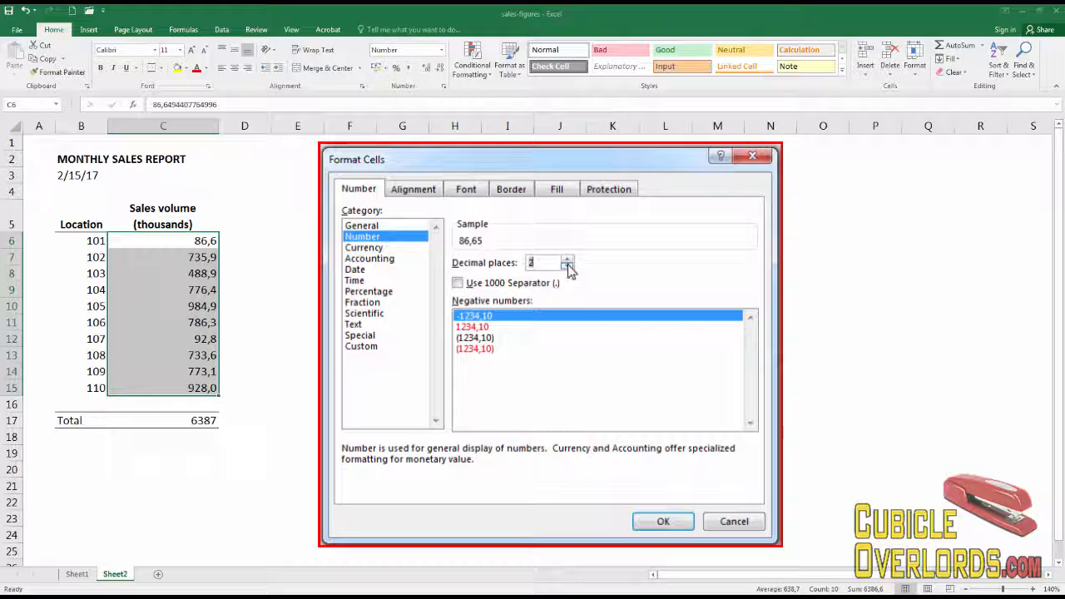
left_click(567, 267)
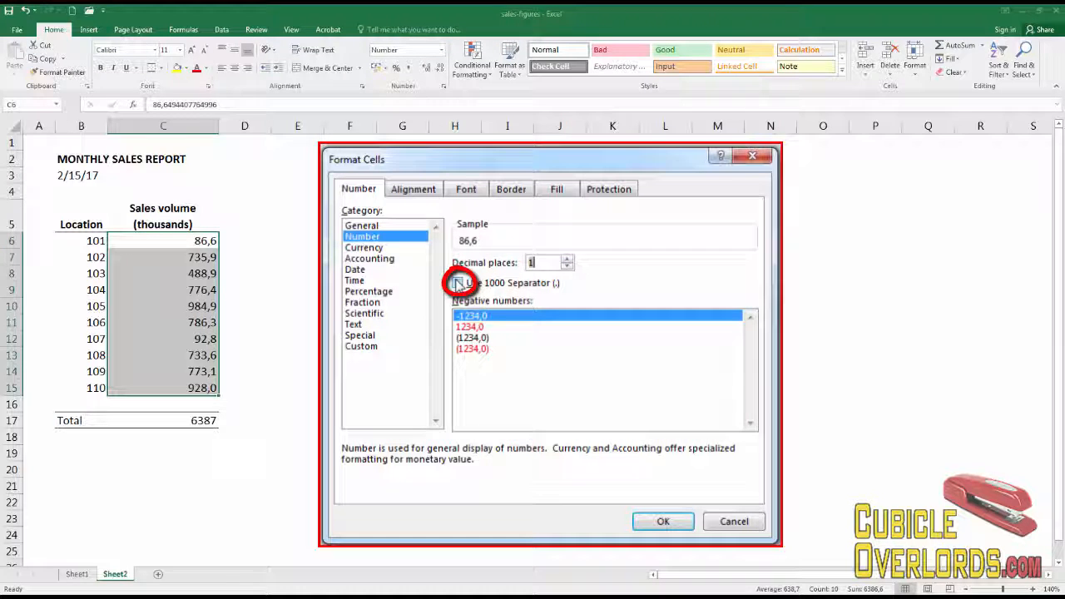
Format the sales volumes in C6:C15 with 0 decimal places and the 1000 separator
left_click(569, 266)
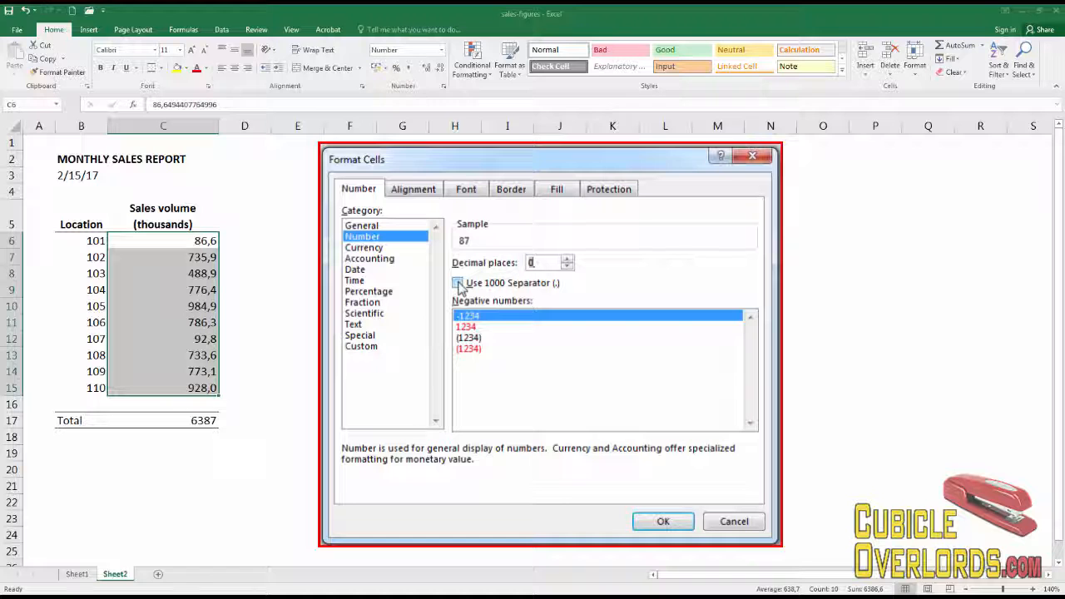
left_click(457, 283)
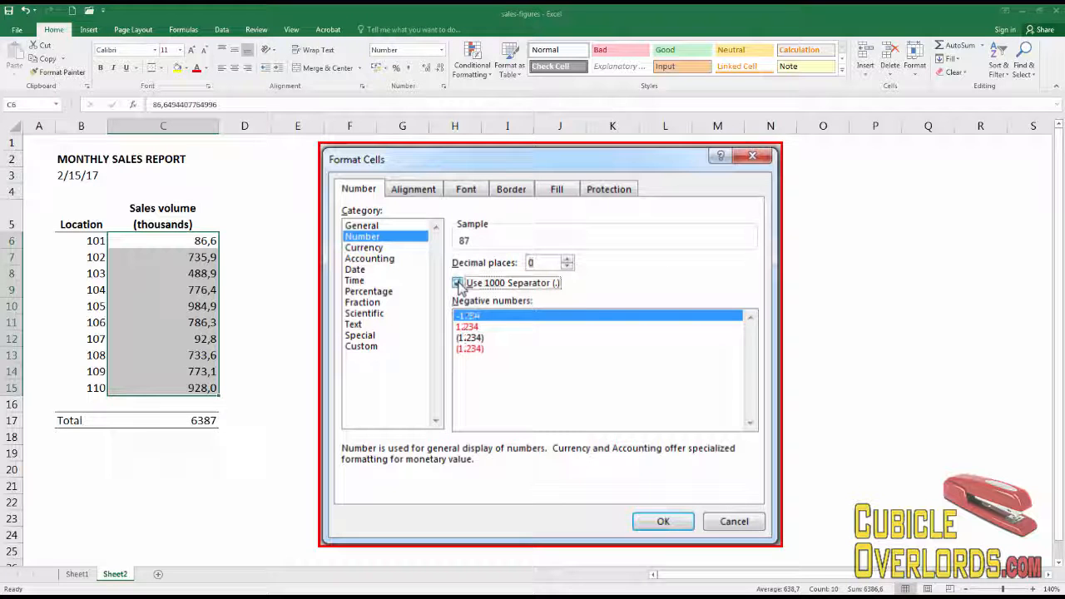
left_click(654, 524)
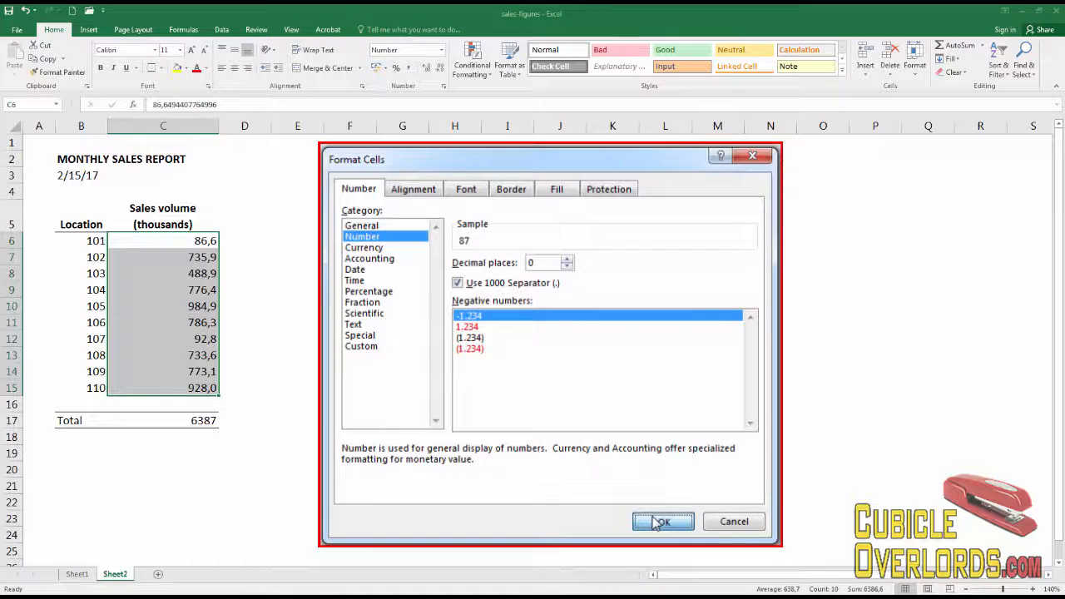
Apply the 1000 separator to the total in C17
left_click(195, 421)
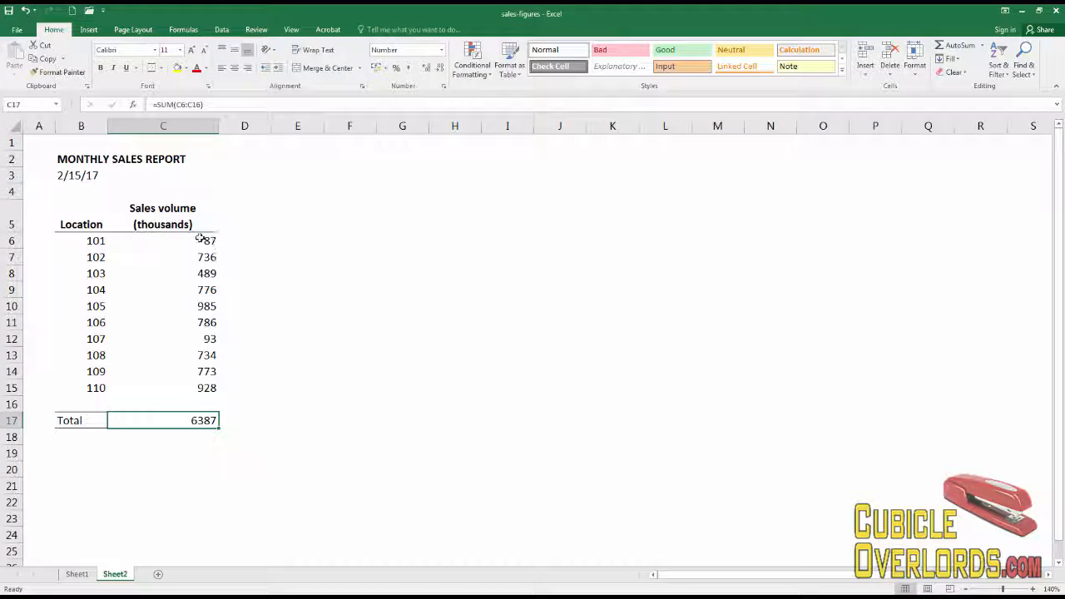
key("ctrl+1")
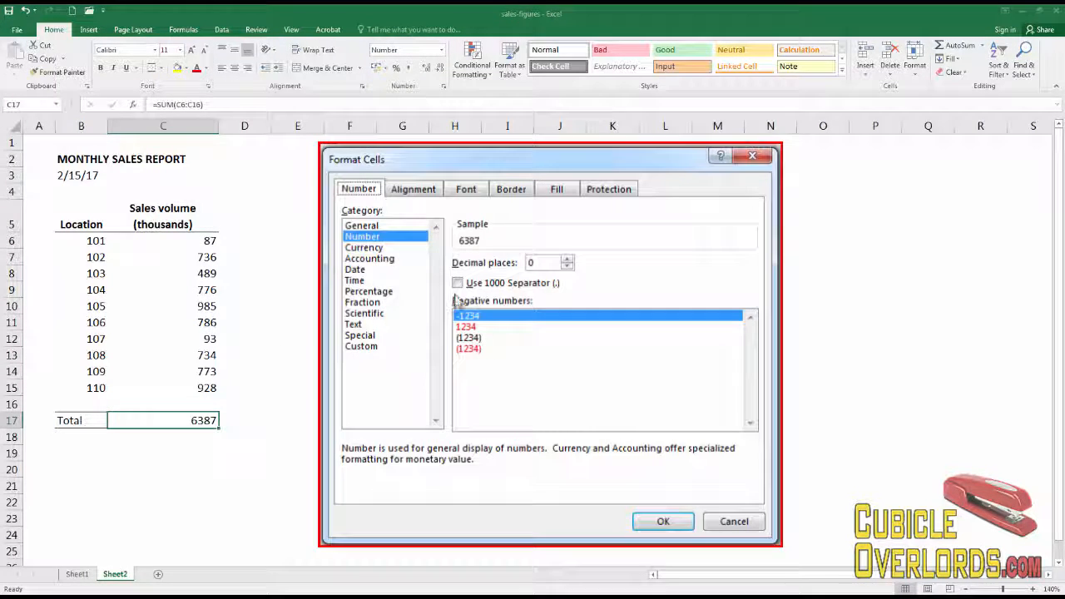
left_click(458, 283)
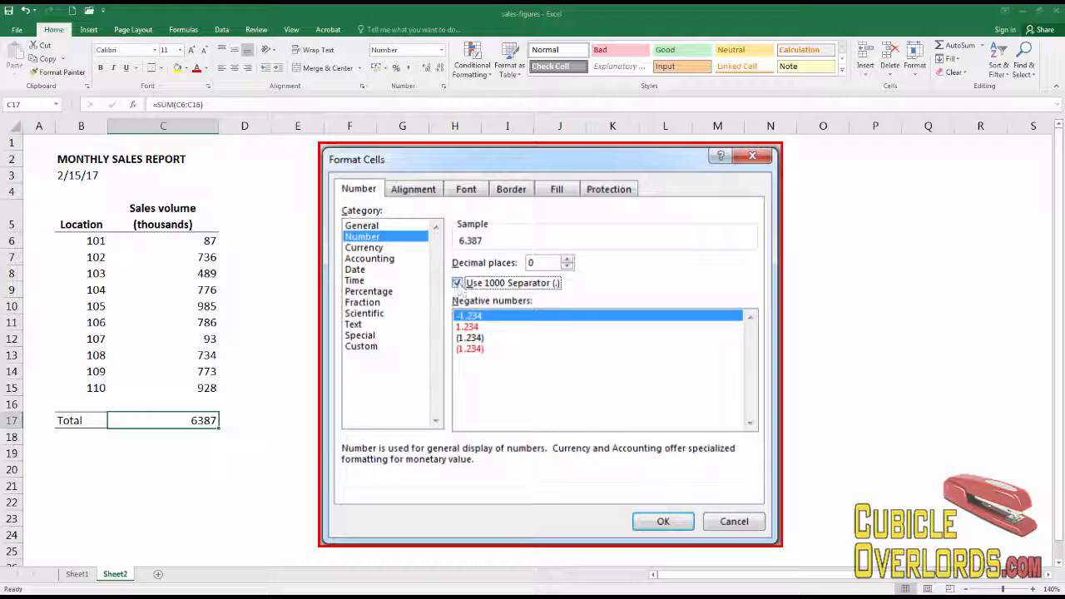
left_click(663, 521)
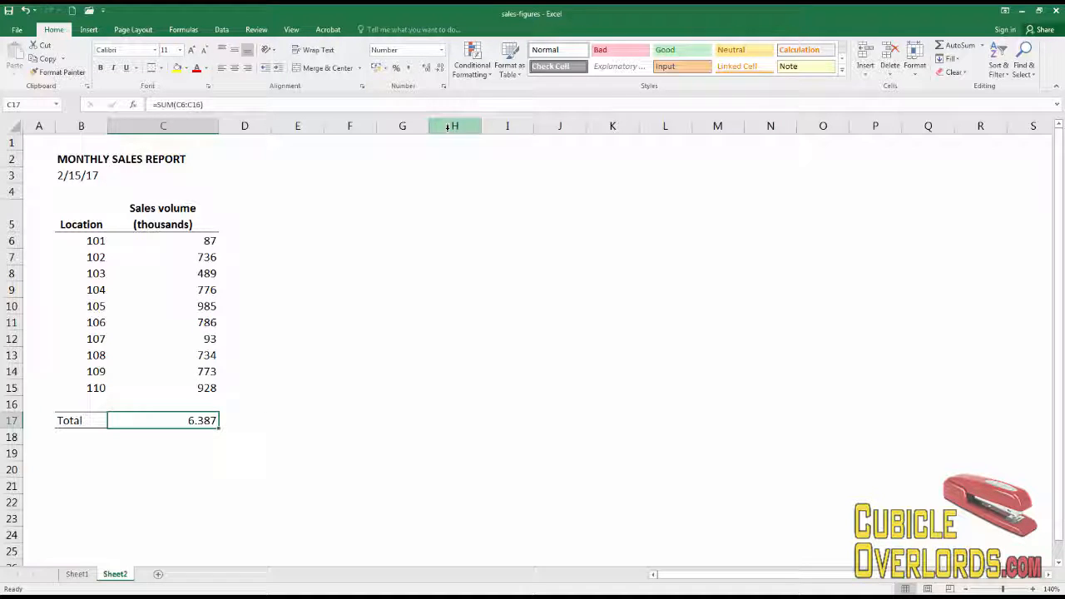
Review the negative number display options in the number format settings of the total in C17
left_click(445, 89)
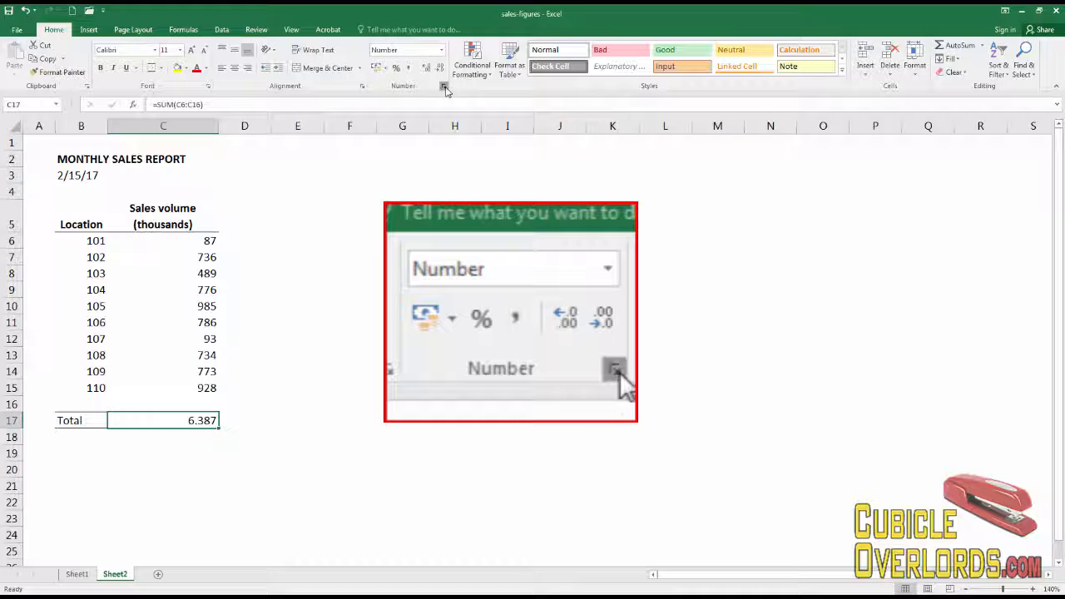
left_click(466, 283)
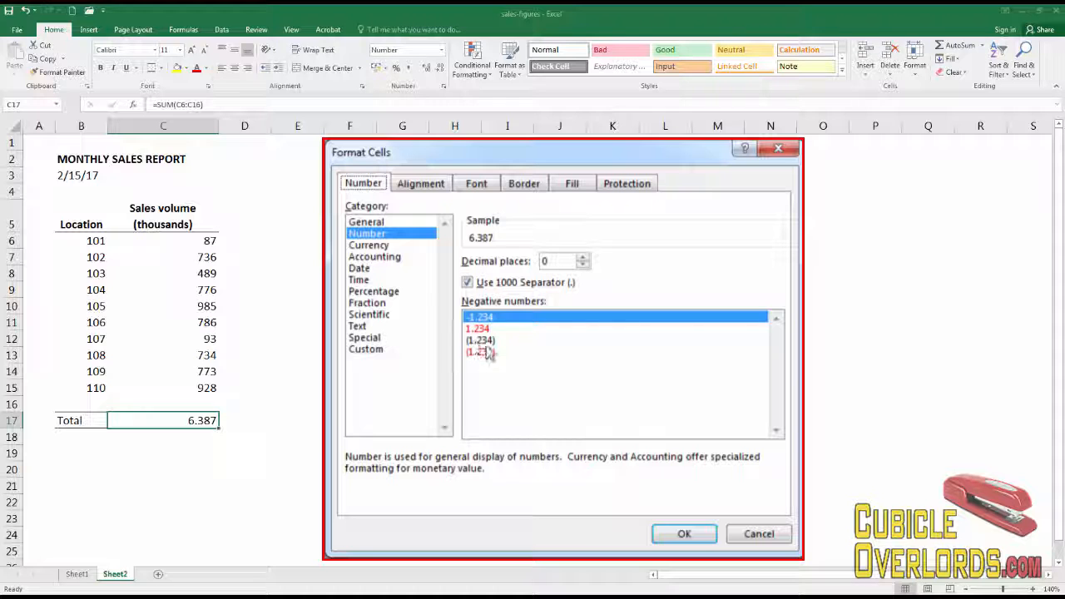
left_click(753, 536)
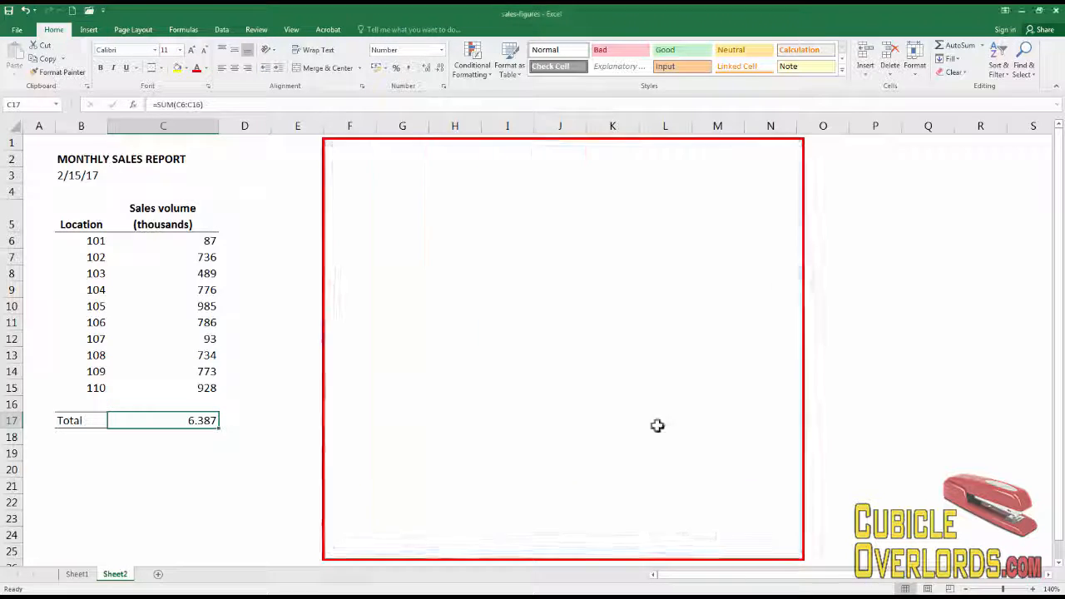
Enter the sample negative values -150, -250 and -2350 in cells G9 to G11
left_click(398, 355)
left_click(258, 422)
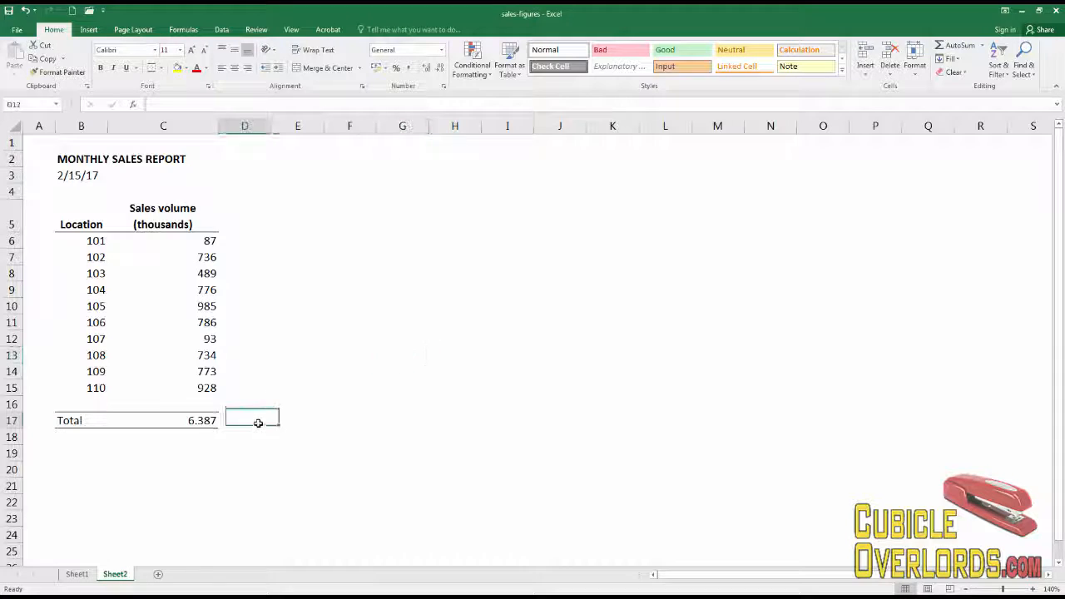
left_click(385, 291)
type("-150")
key("Return")
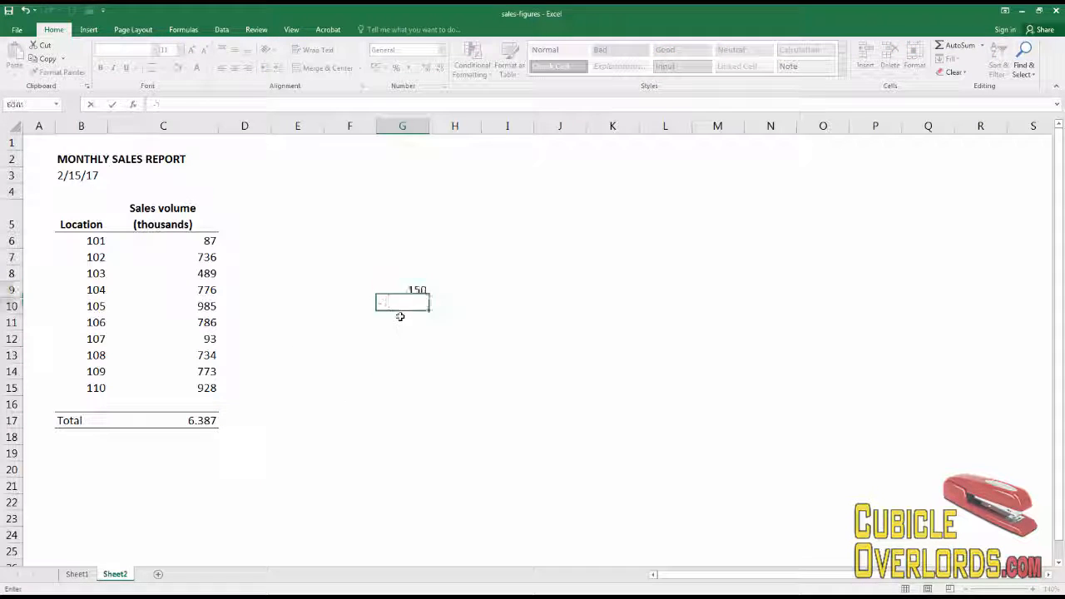
type("-250")
key("Return")
type("-2")
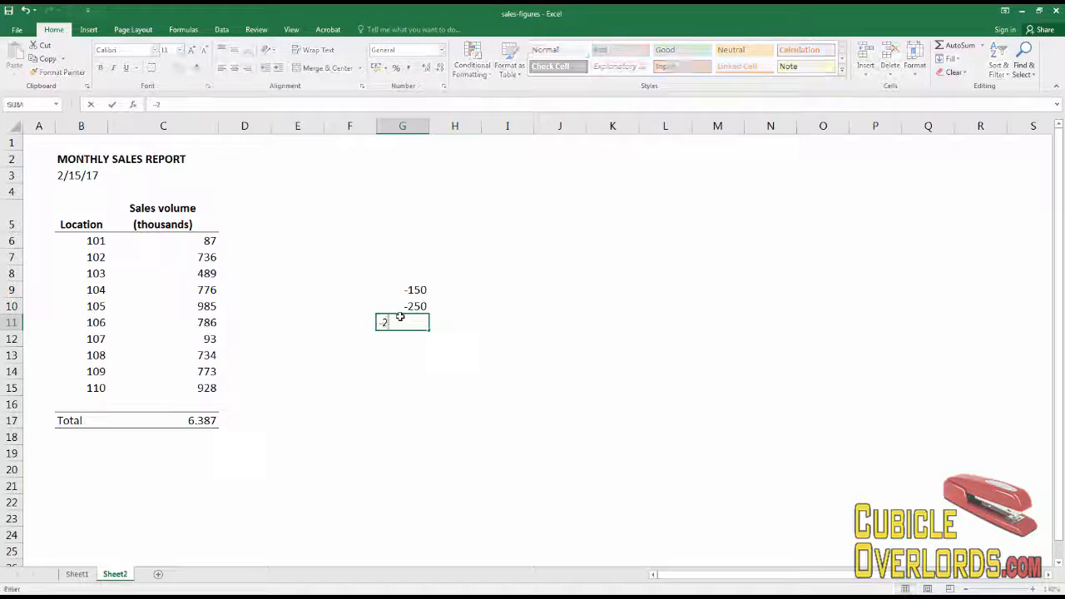
type("350")
key("Return")
Format G9 as Number with 2 decimal places, keeping the minus sign style for negative numbers
left_click(406, 289)
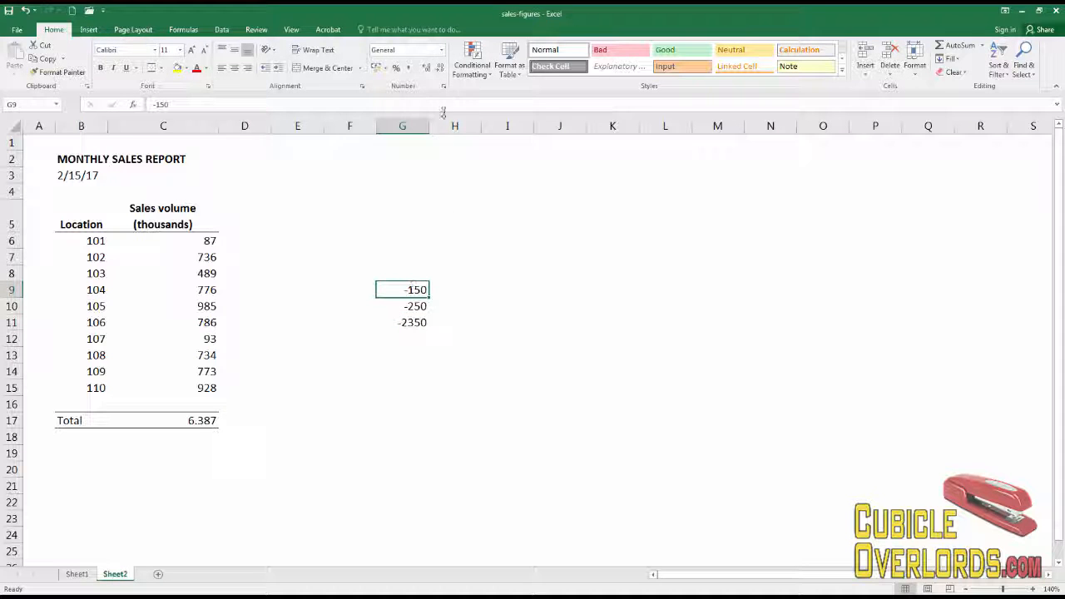
left_click(443, 87)
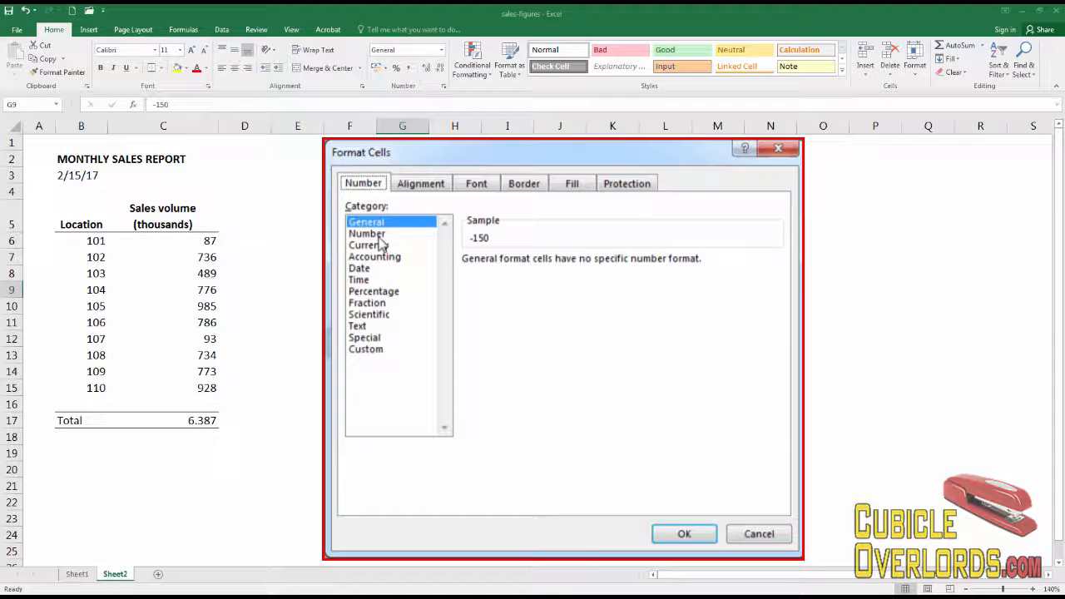
left_click(370, 235)
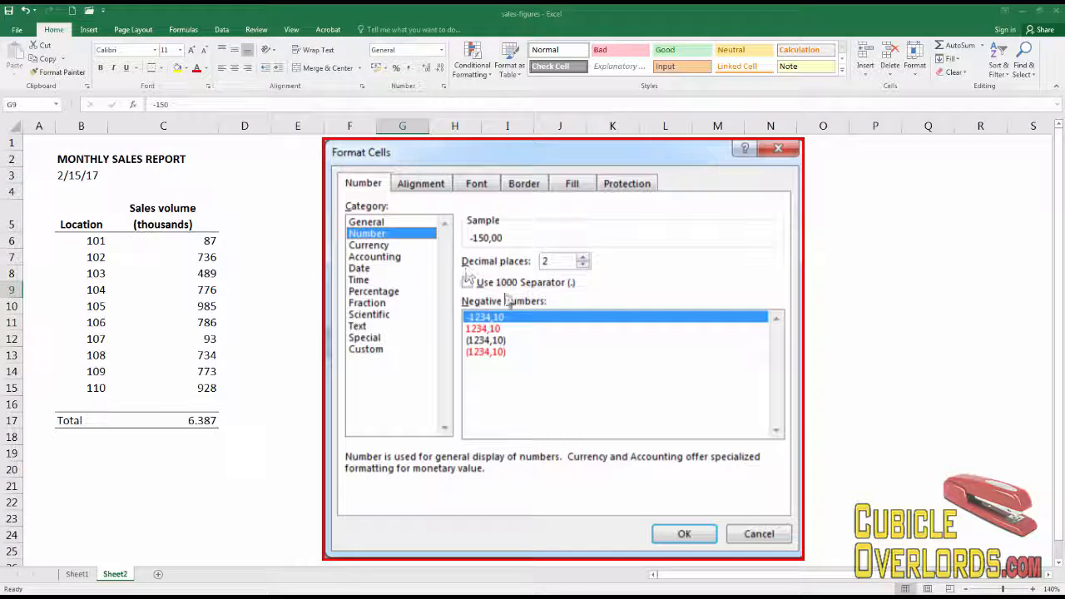
left_click(667, 539)
Format G10 as Number with 2 decimal places, showing negative numbers in red without a minus sign
left_click(423, 307)
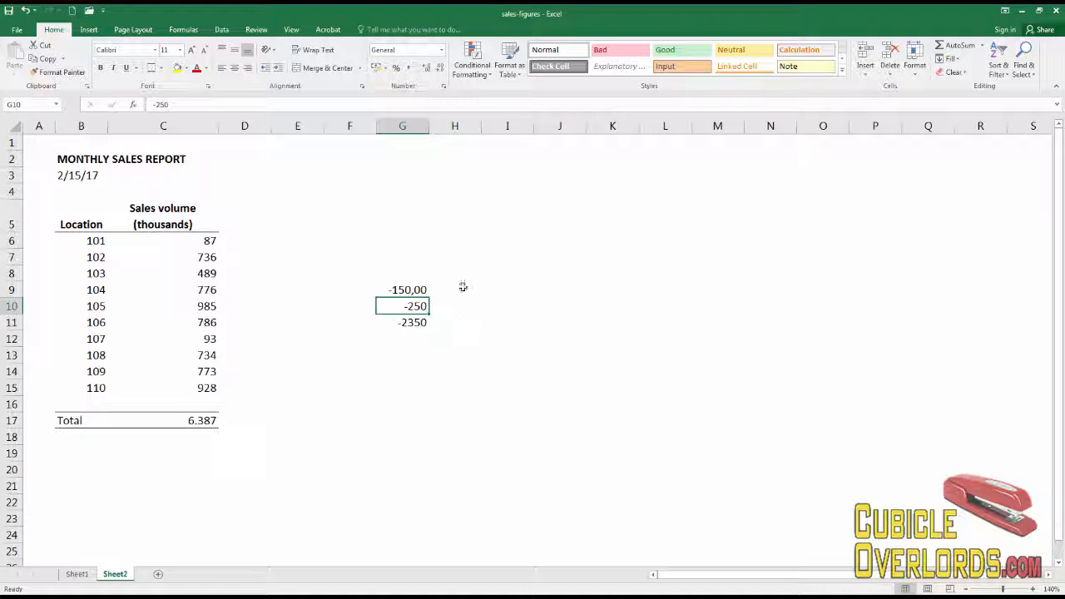
left_click(444, 86)
left_click(370, 233)
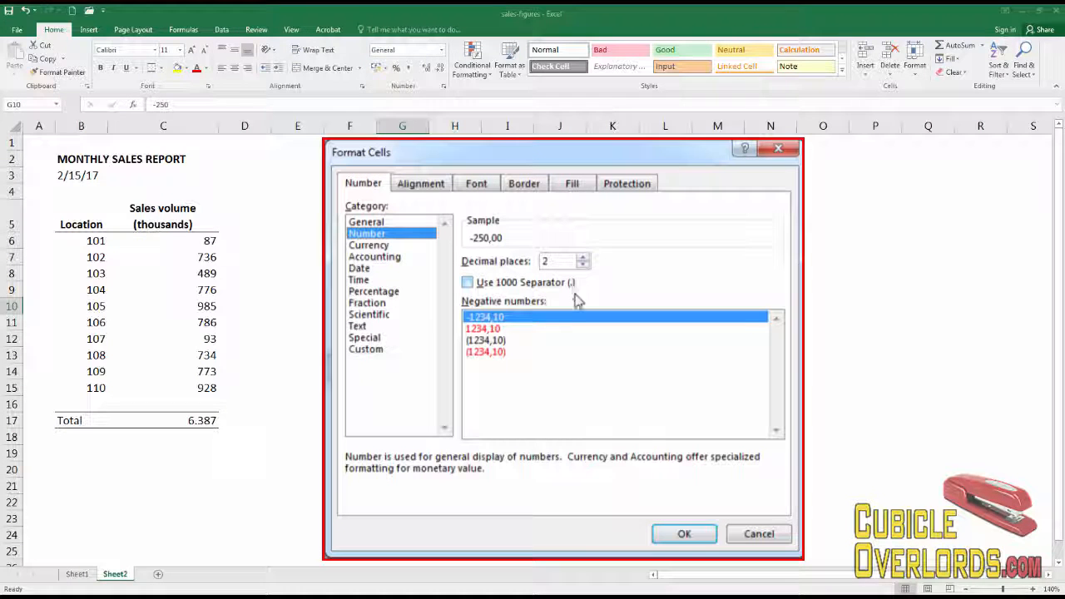
left_click(519, 328)
left_click(672, 533)
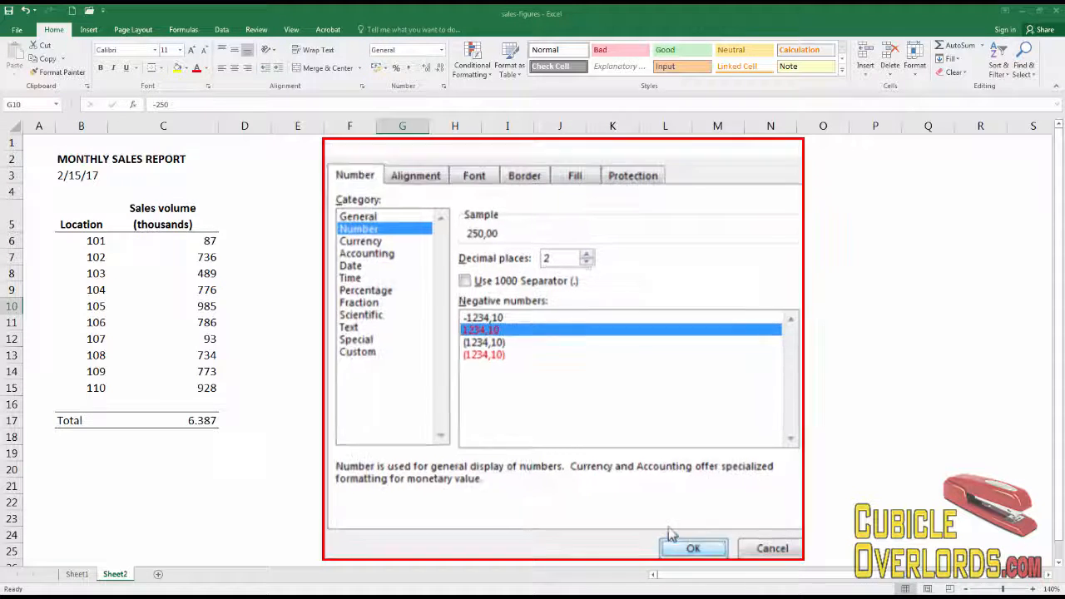
left_click(544, 310)
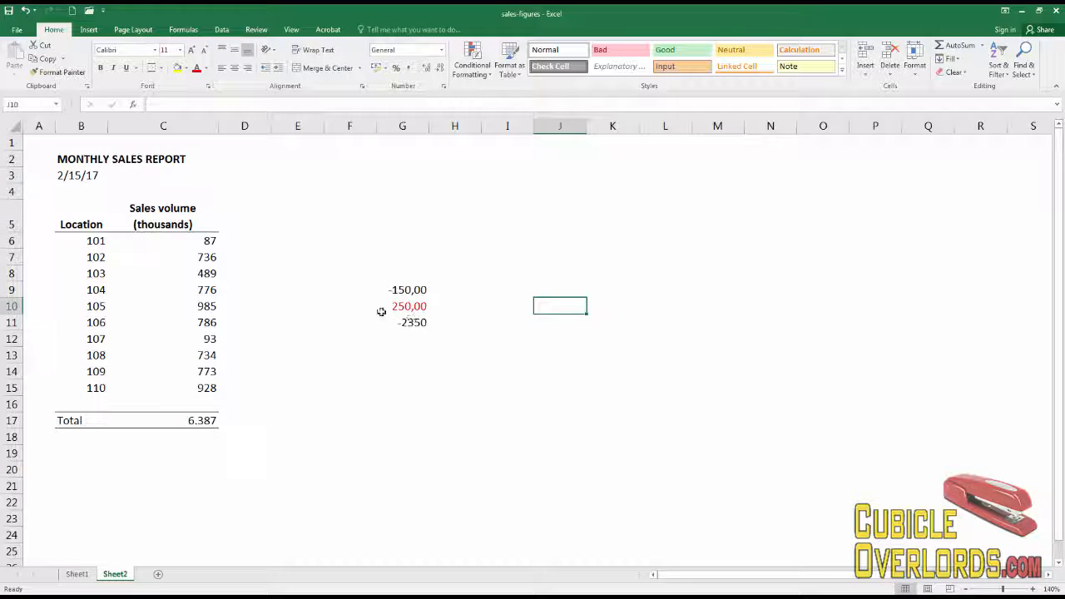
Format G11 as Number with 2 decimal places, showing negative numbers in red parentheses
left_click(416, 307)
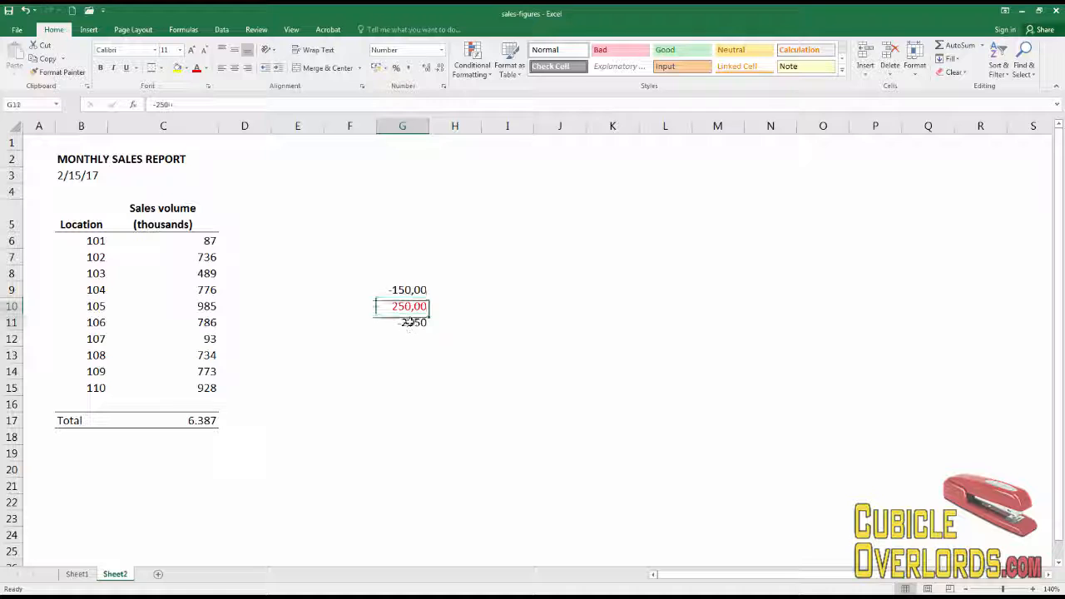
left_click(405, 328)
key("ctrl+1")
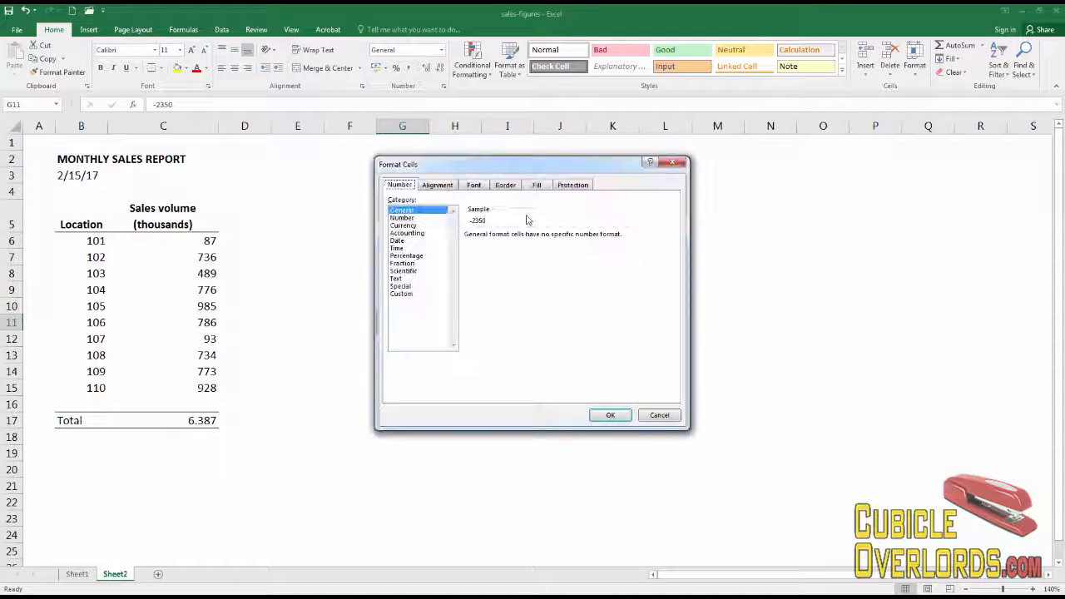
left_click(411, 218)
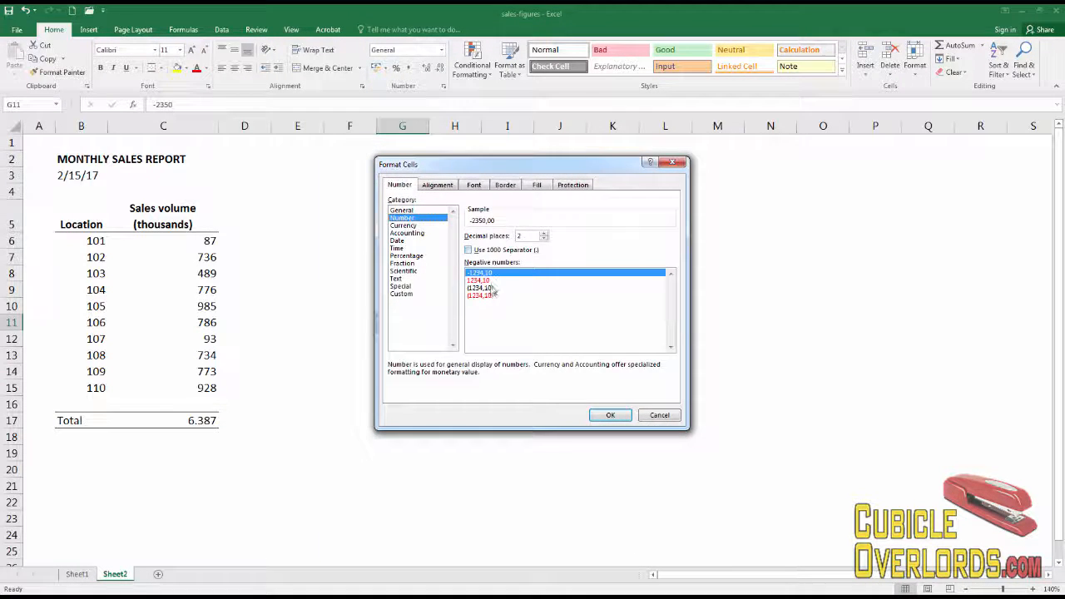
left_click(481, 295)
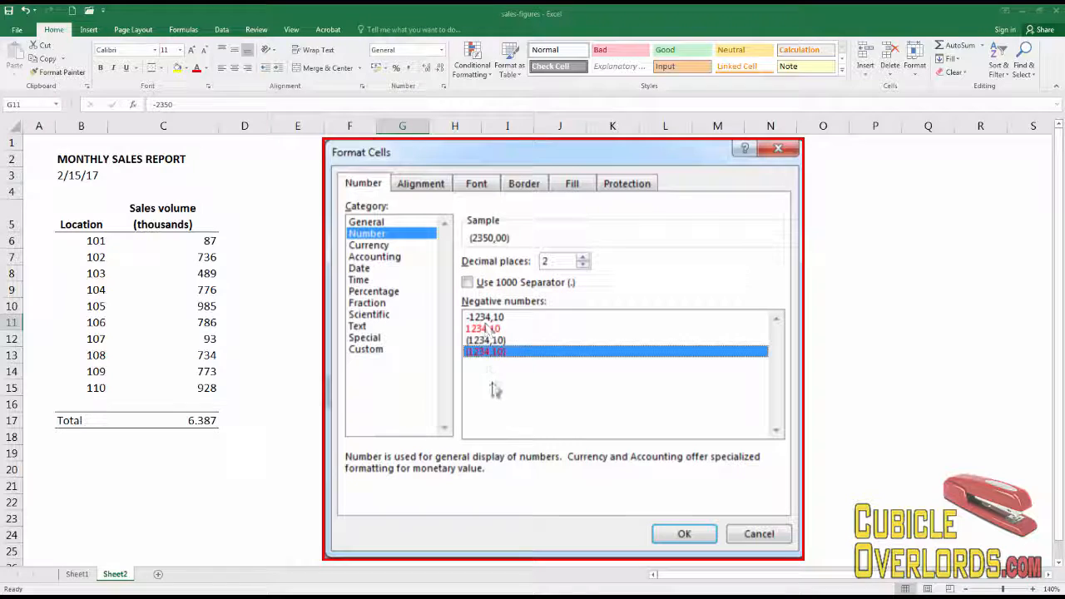
left_click(683, 533)
Check the stored value of G11 behind its red parentheses format, leaving the cell content unedited
left_click(400, 322)
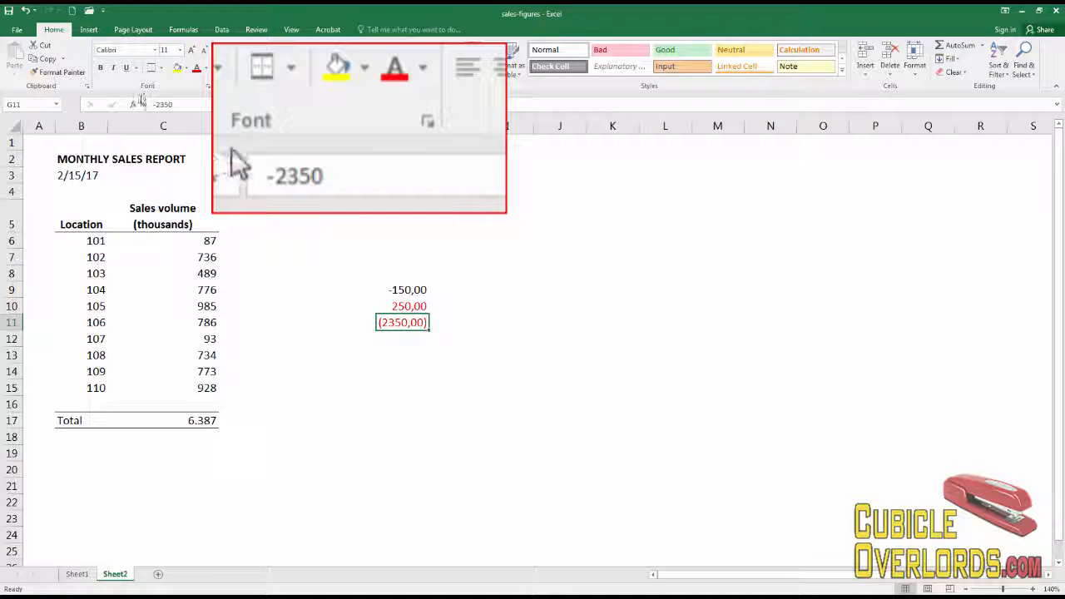
left_click_drag(151, 106, 174, 106)
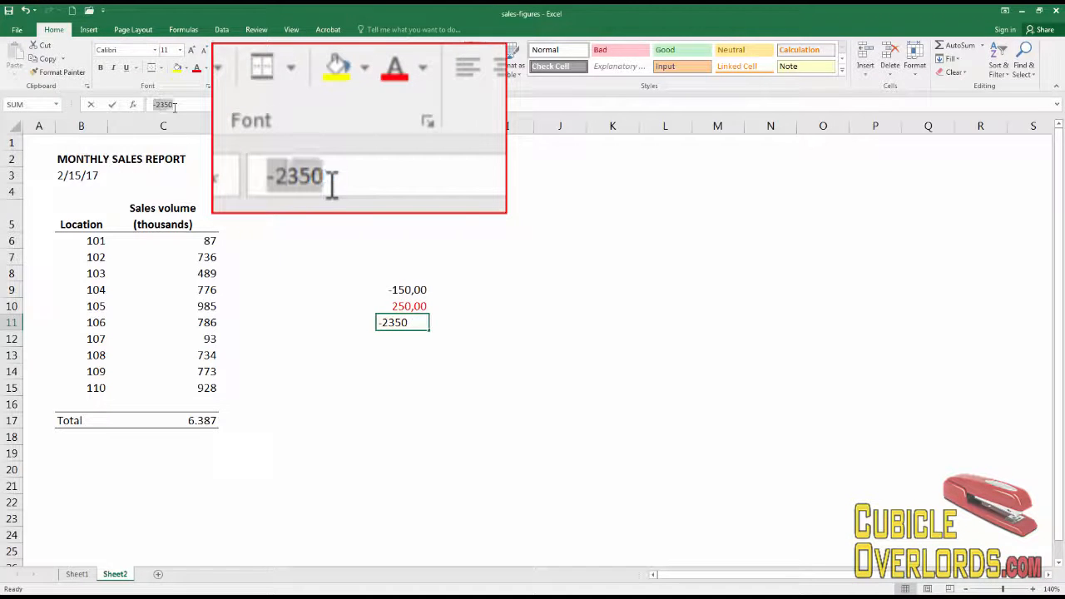
type("=")
left_click(505, 371)
key("Escape")
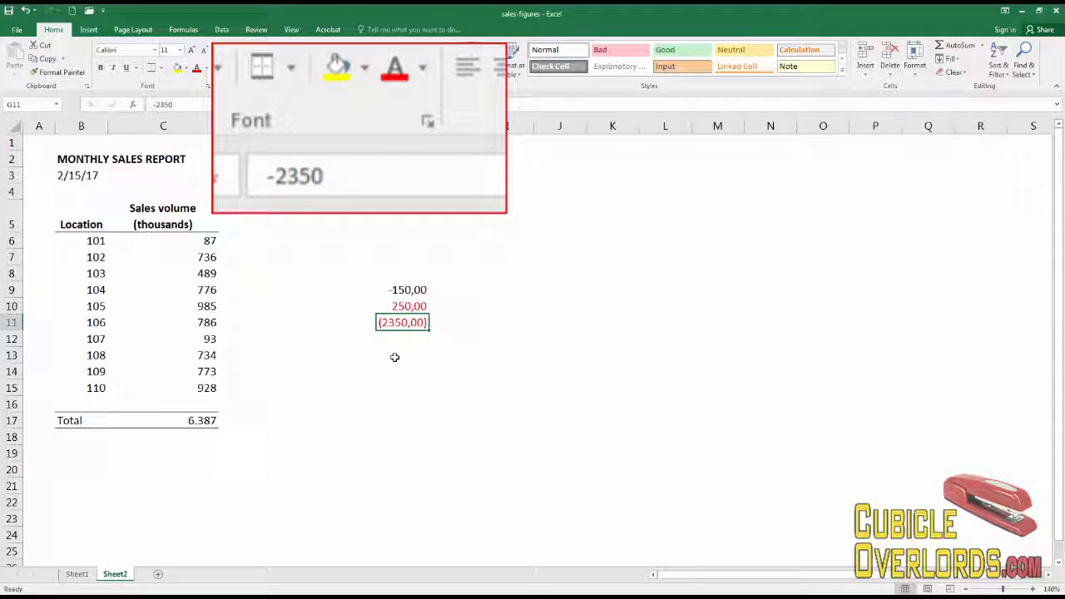
Enter the formula =2350+G11 in H11 to test how the formatted negative value calculates
left_click(474, 324)
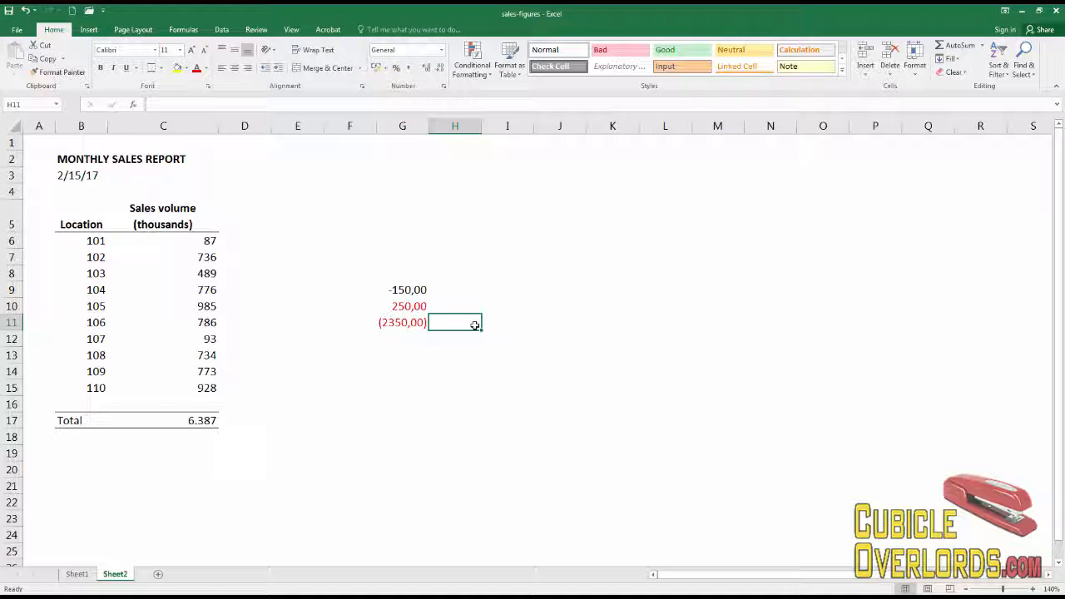
type("2350")
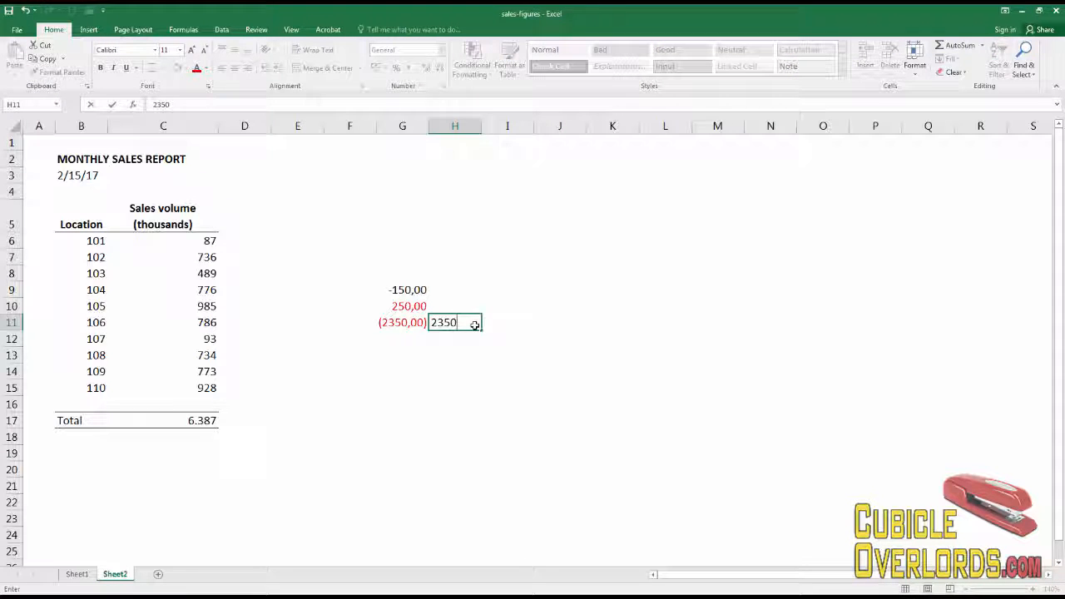
key("Escape")
type("=2350+G11")
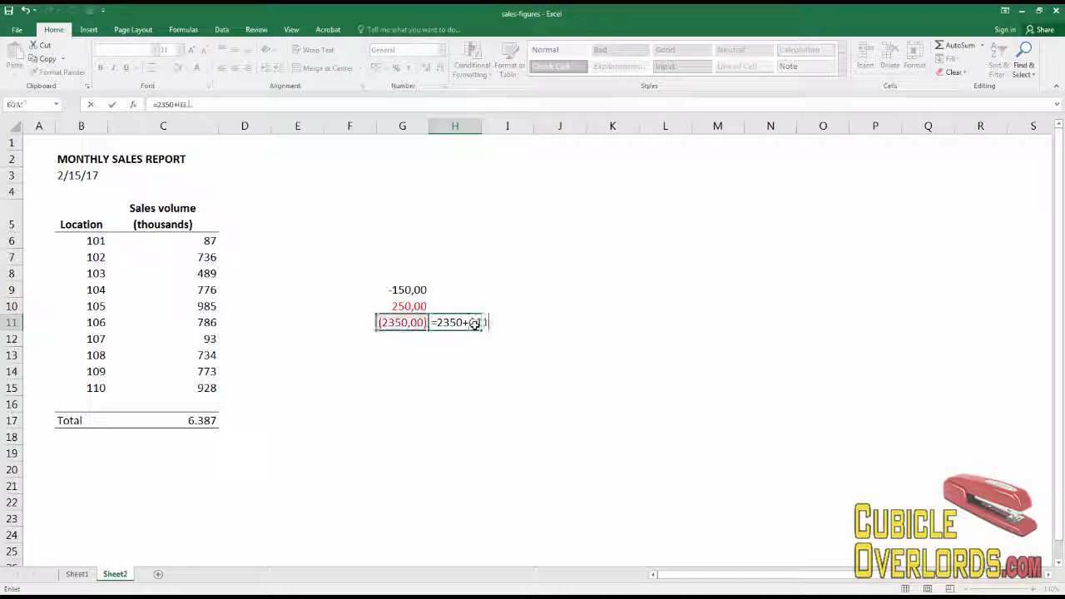
key("Return")
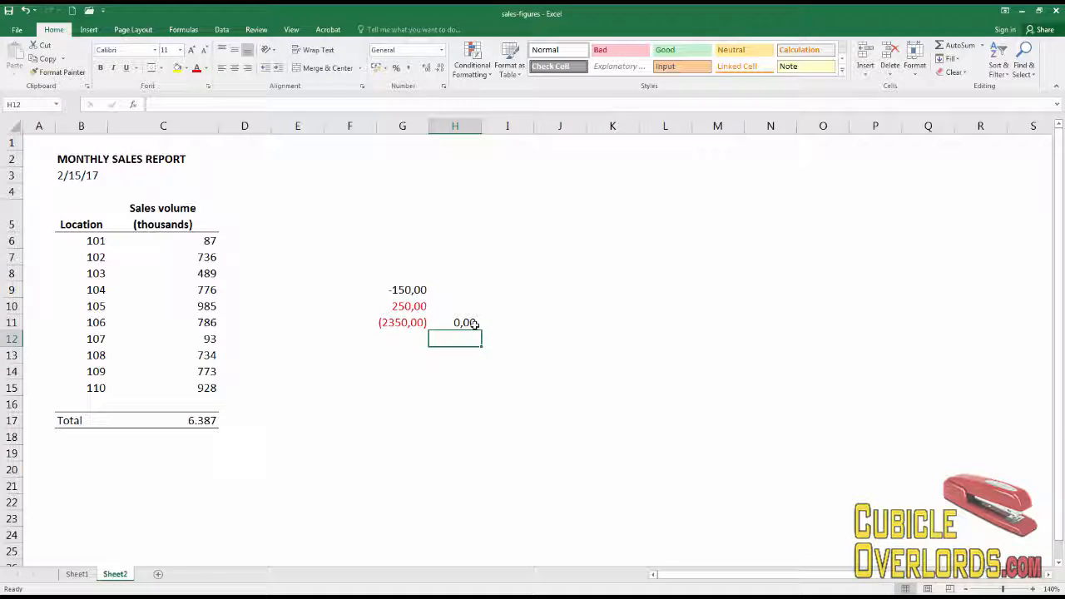
left_click(473, 324)
left_click(383, 321)
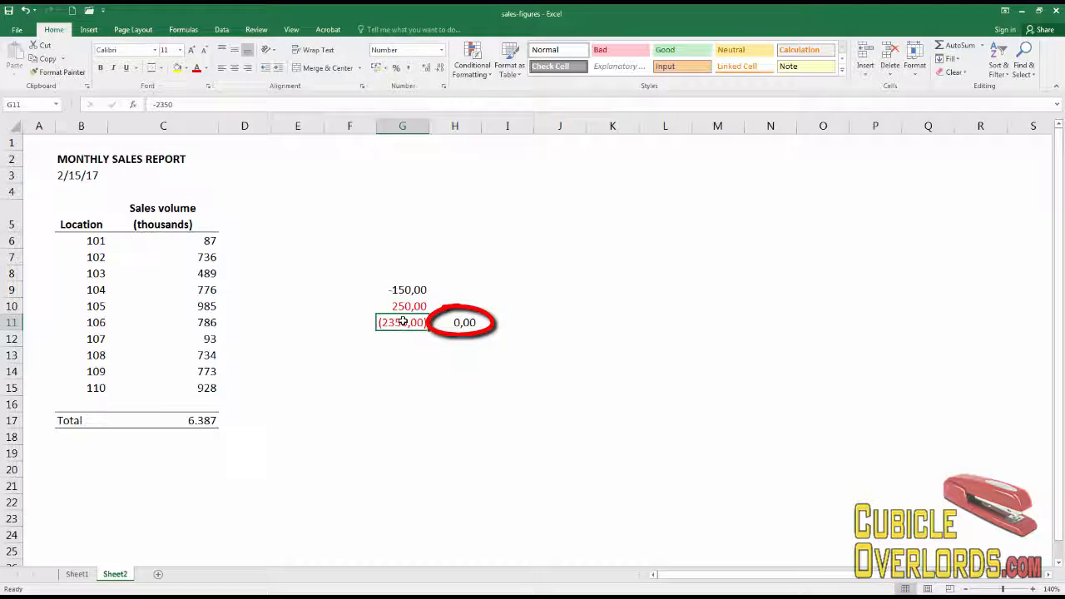
left_click_drag(375, 254, 444, 366)
left_click(541, 257)
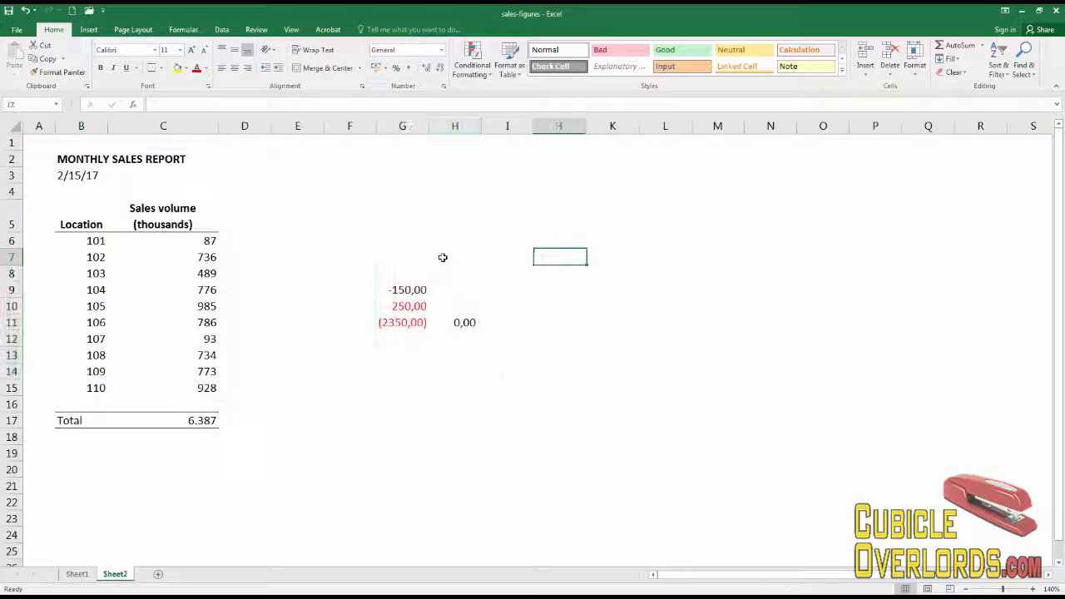
left_click(90, 172)
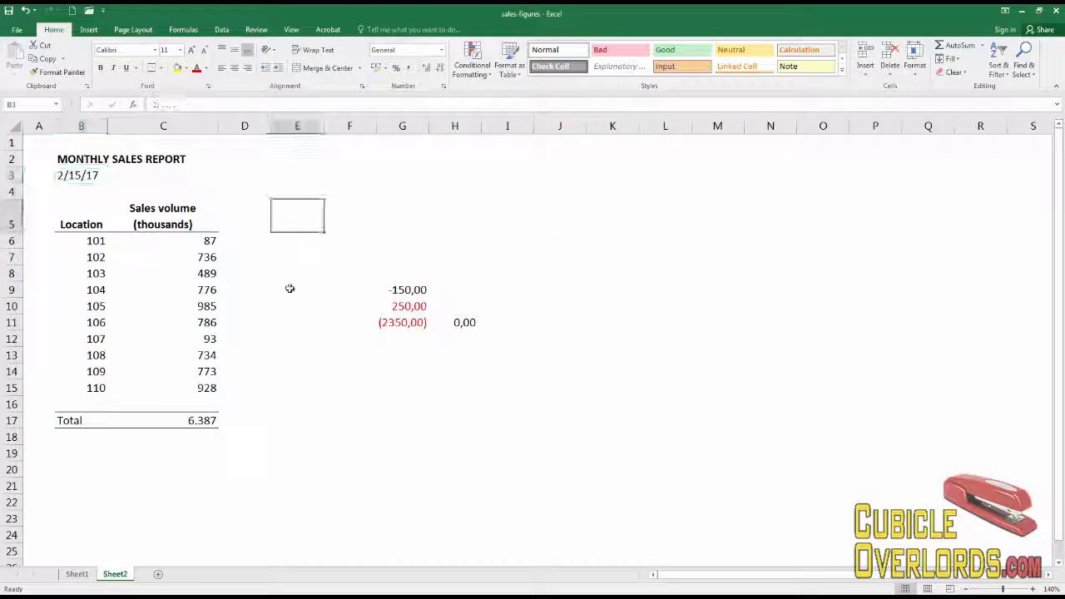
key("ctrl+1")
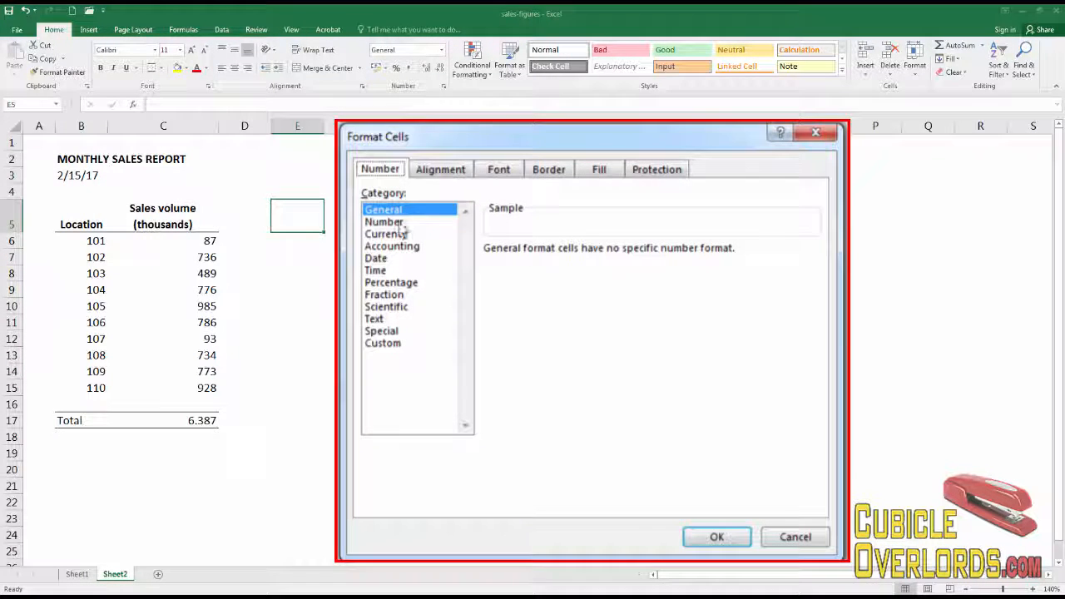
key("Escape")
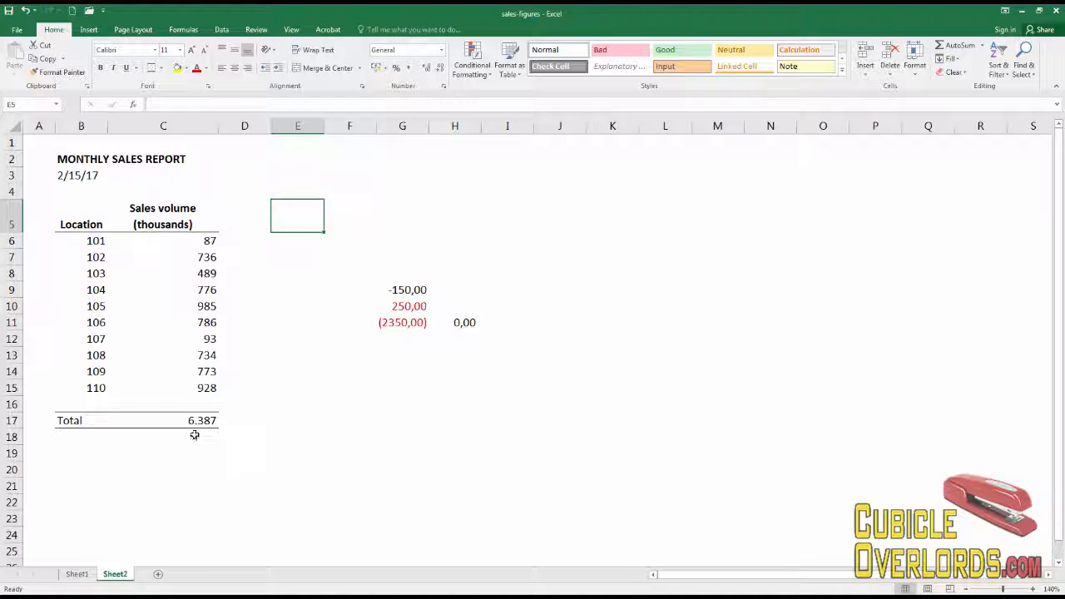
Format the sales total in C17 as Currency with the $ English (United States) symbol and 0 decimal places
left_click(192, 423)
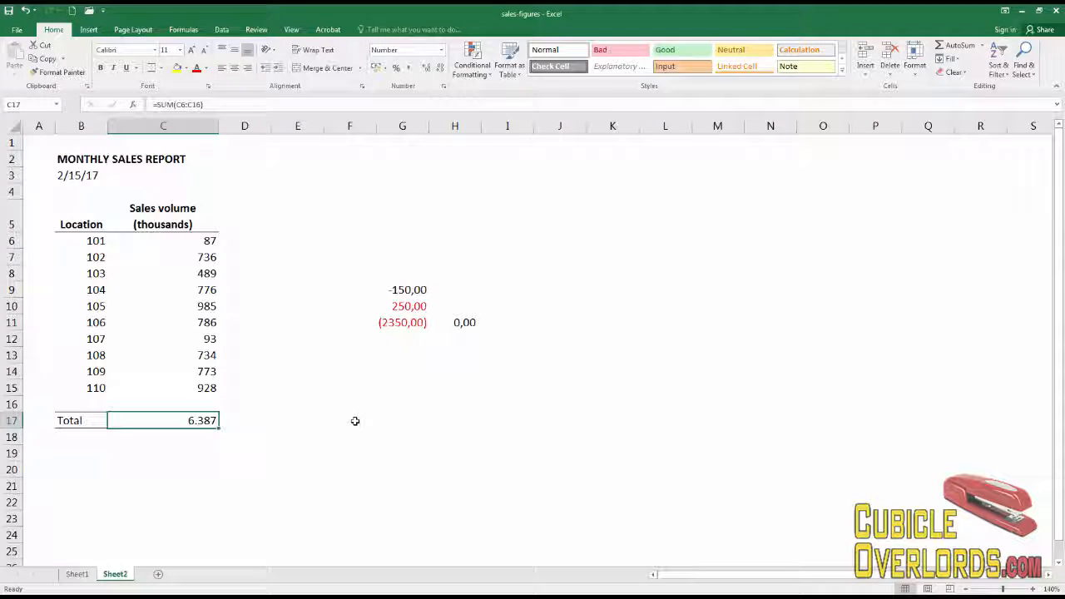
key("ctrl+1")
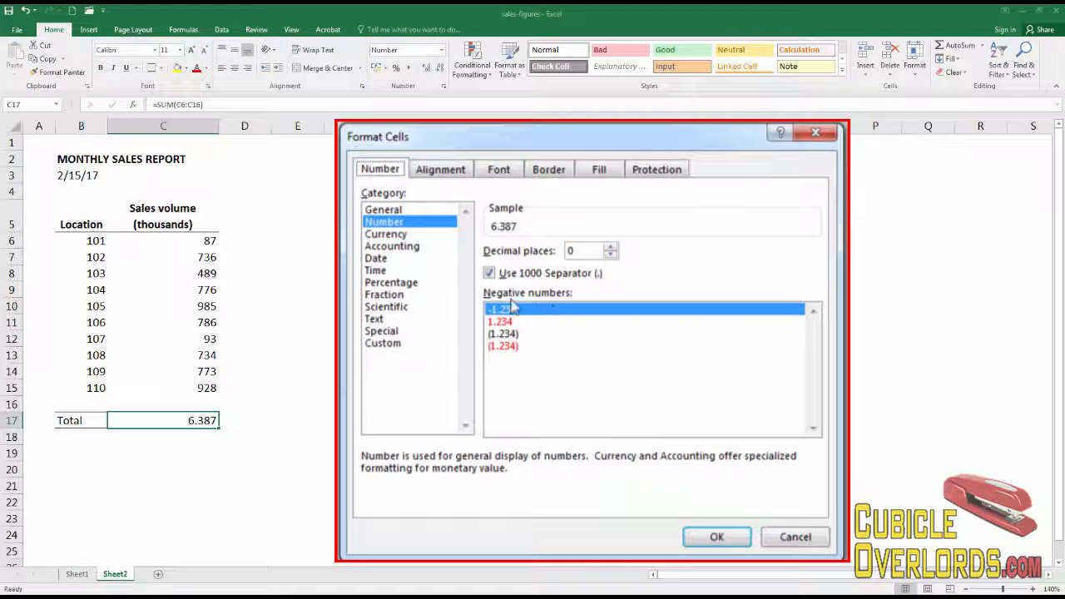
left_click(406, 235)
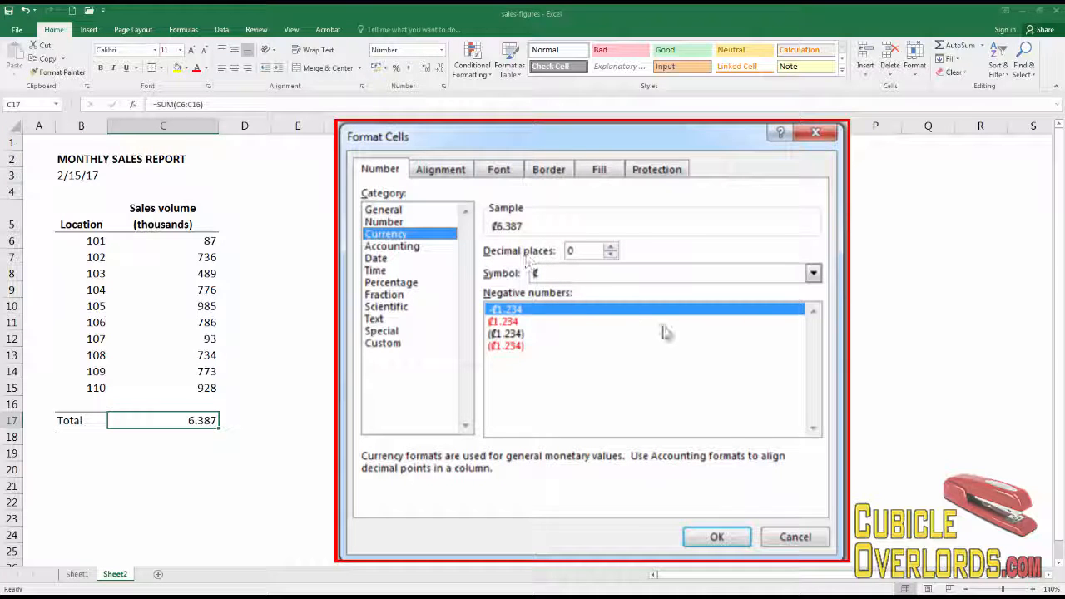
left_click(812, 274)
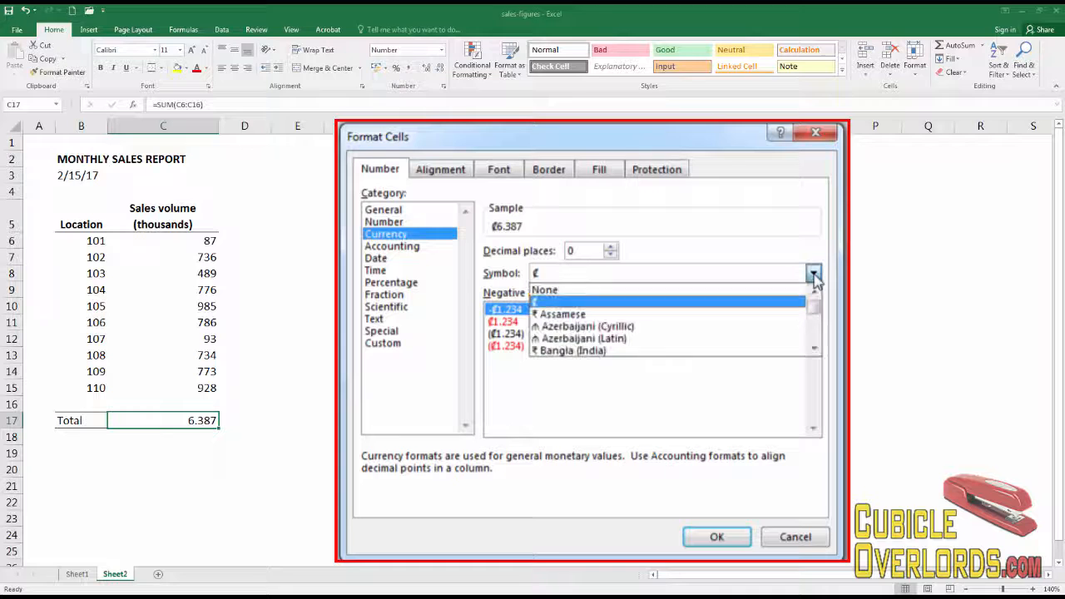
scroll(816, 339, "down", 8)
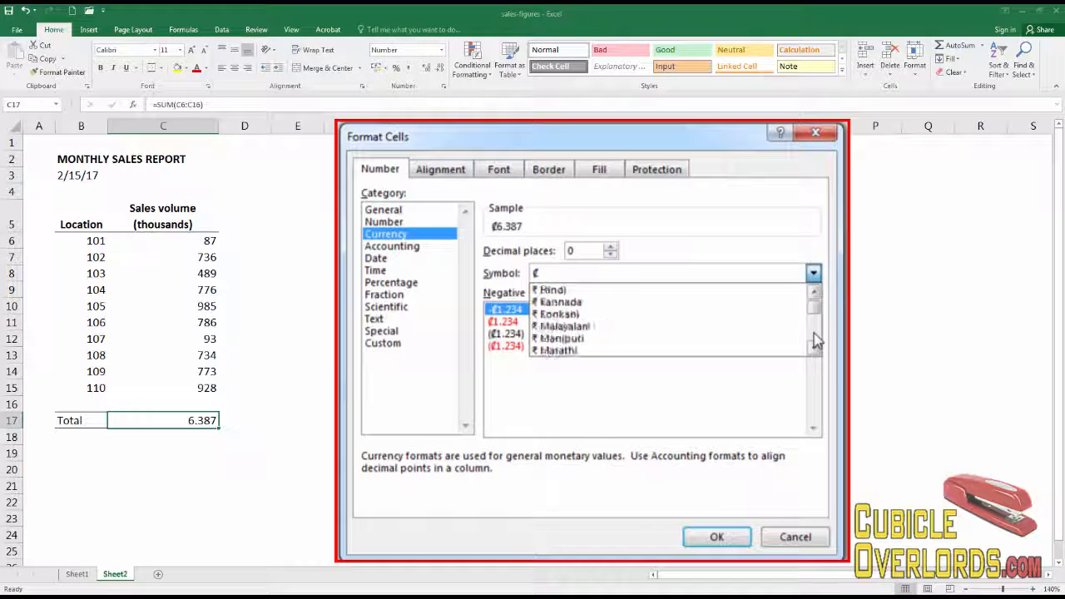
scroll(815, 339, "down", 2)
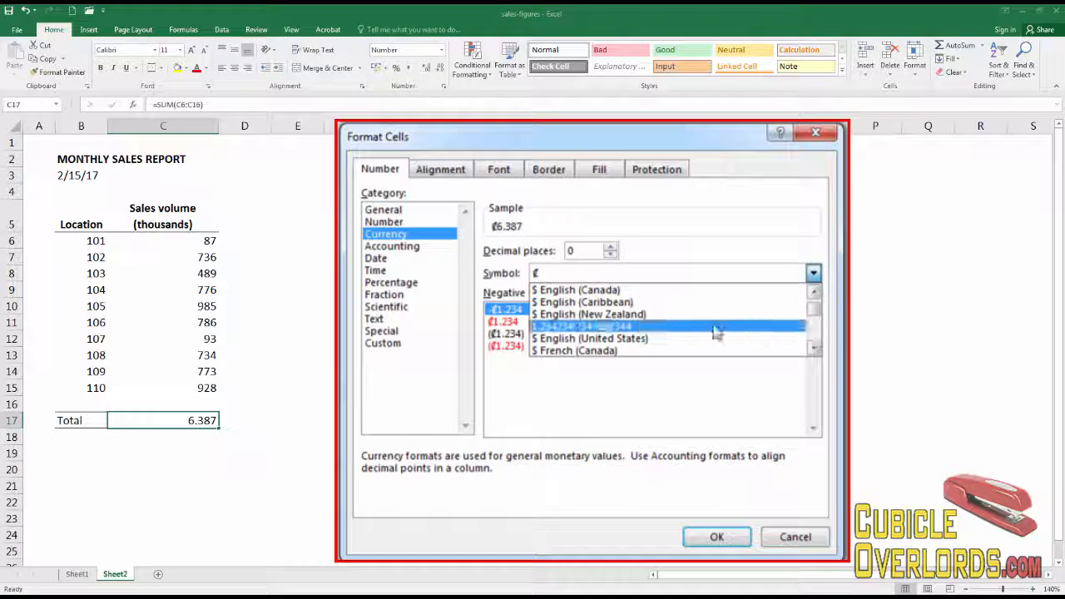
left_click(677, 338)
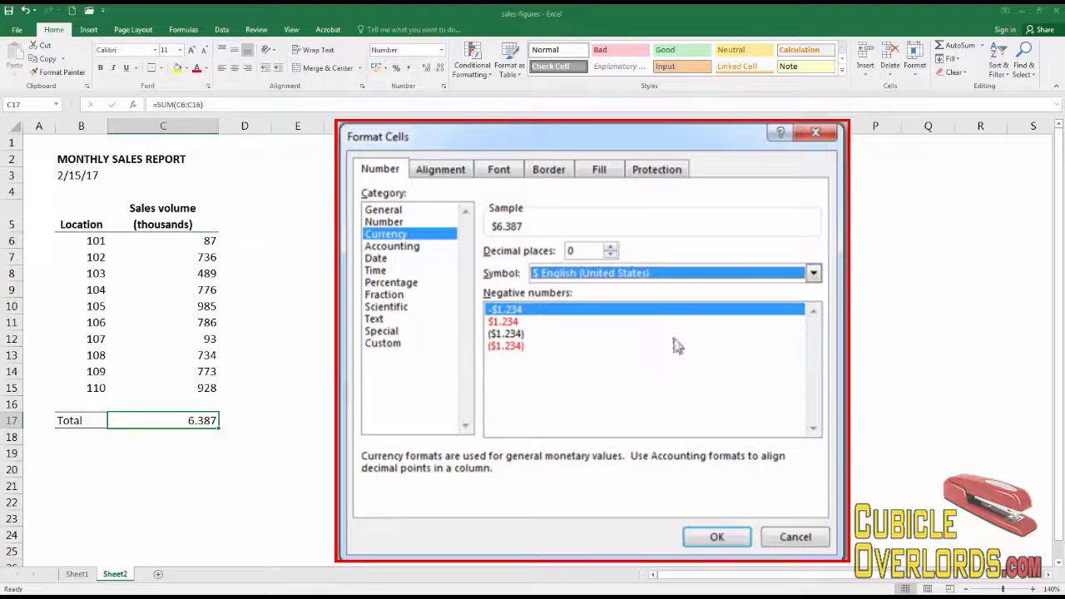
left_click(717, 539)
left_click(301, 455)
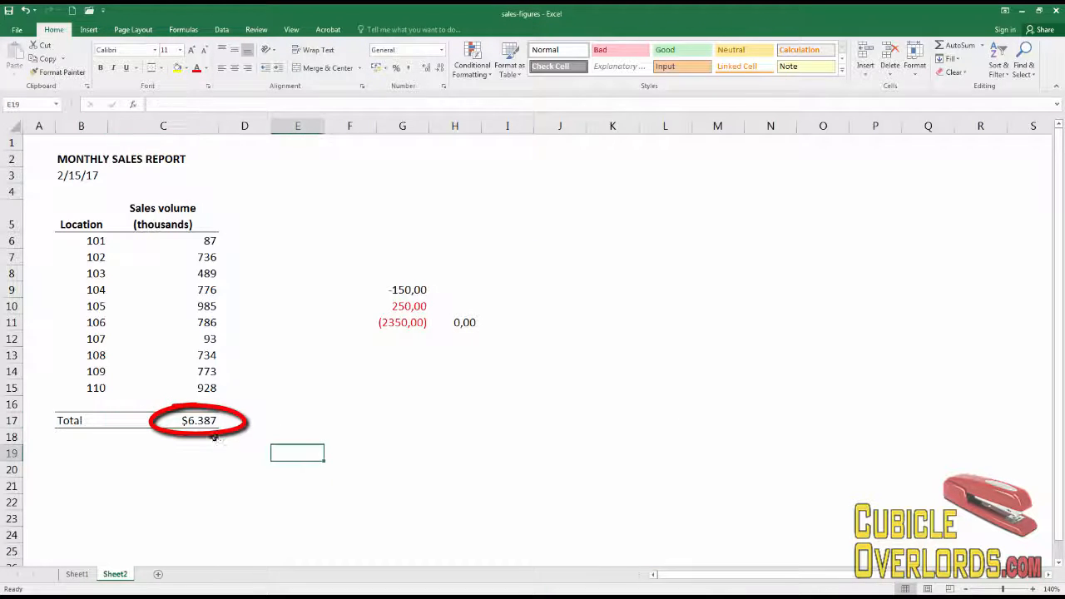
Compare the Accounting and Currency format options for the total in C17 without applying a different format
left_click(208, 422)
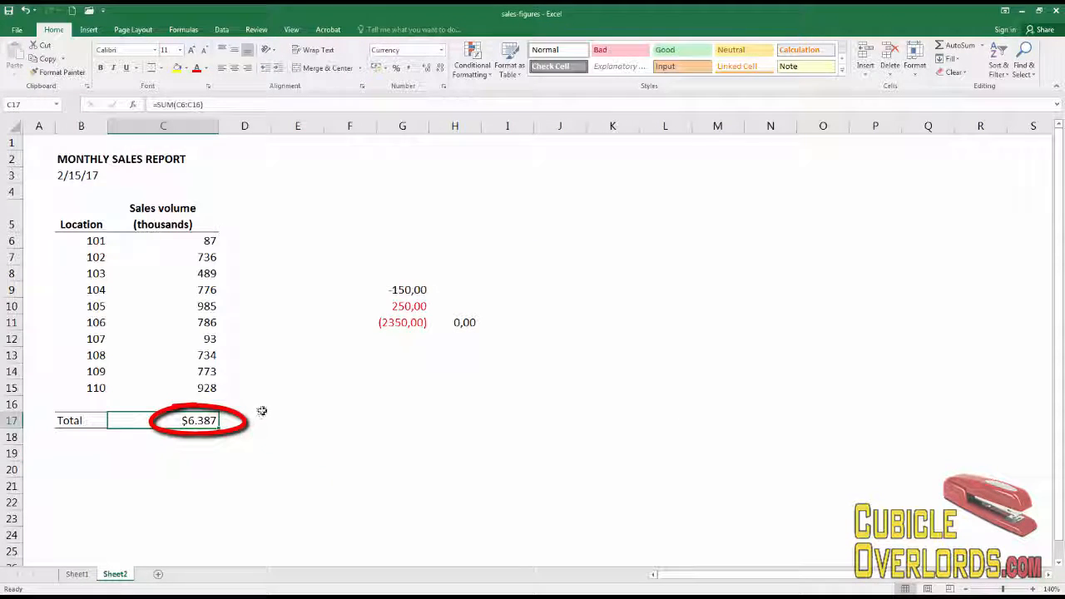
key("ctrl+1")
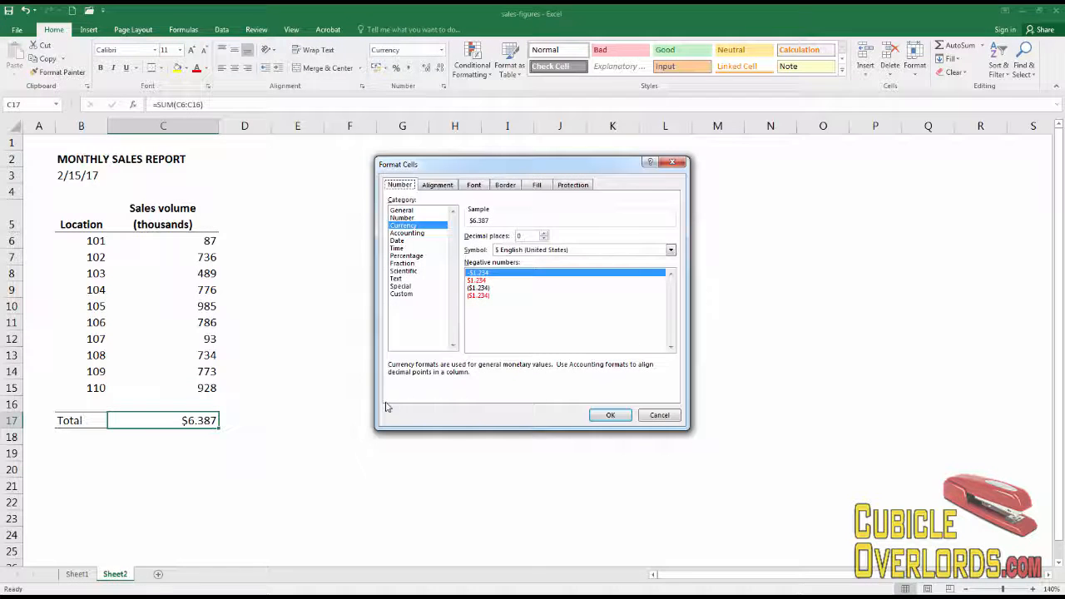
left_click(405, 234)
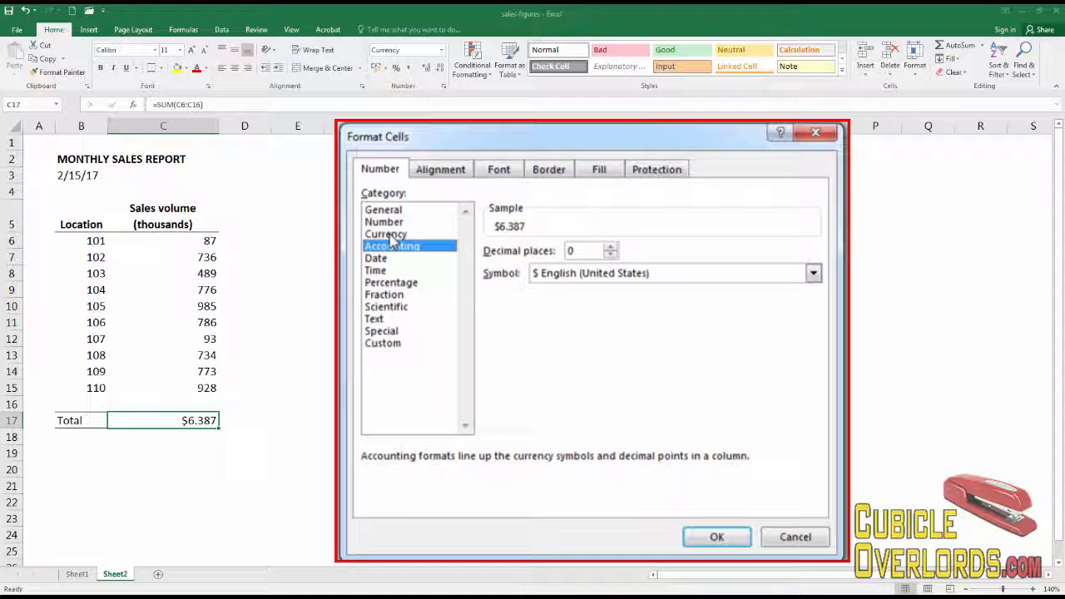
left_click(390, 236)
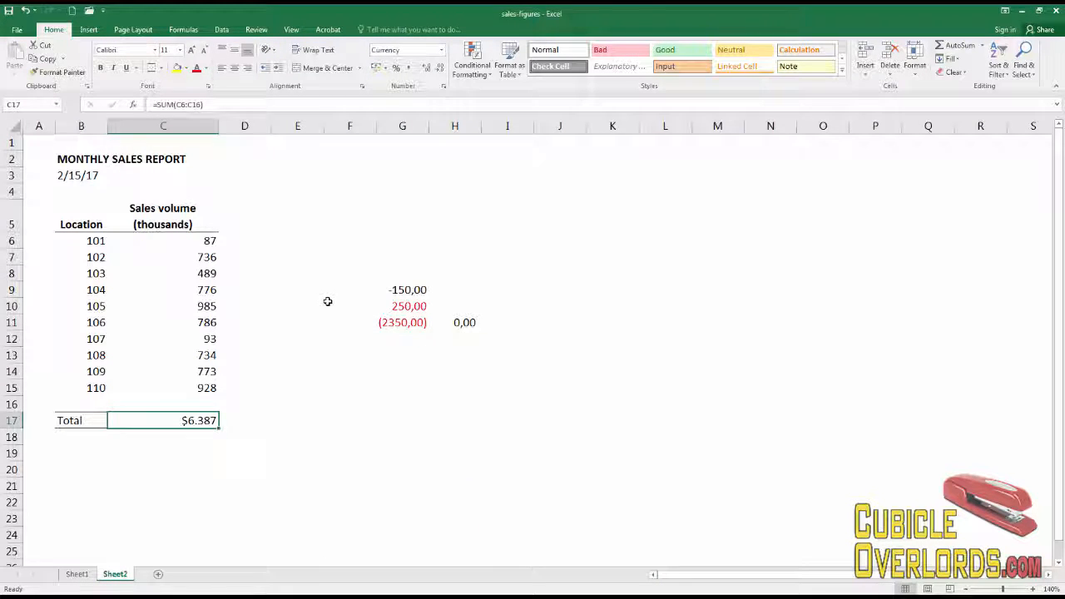
left_click(326, 302)
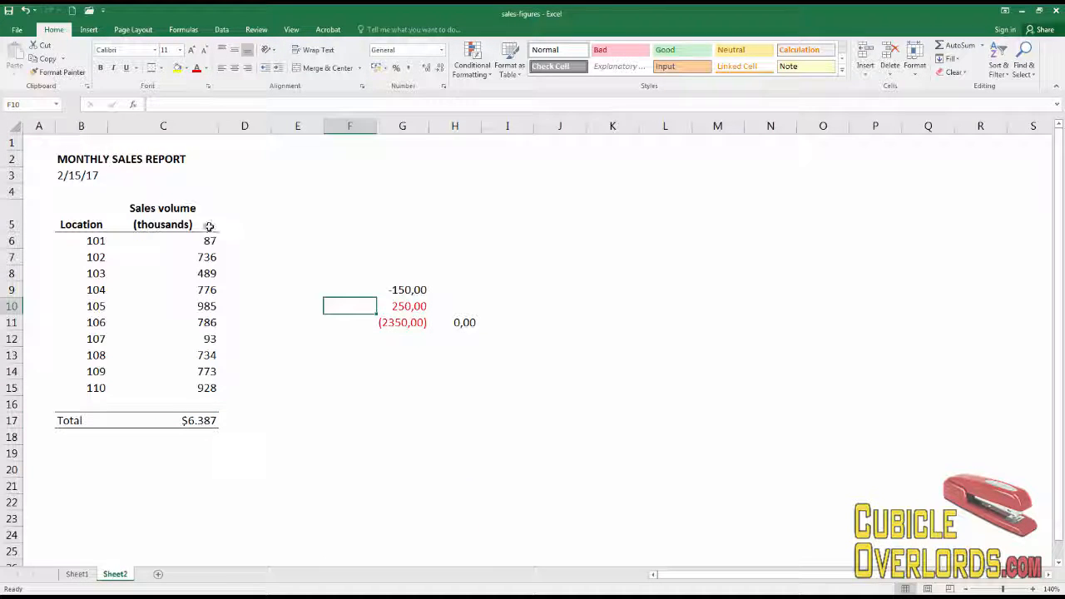
Format the report date in B3 as Date using the 14/03/2012 type
left_click(80, 175)
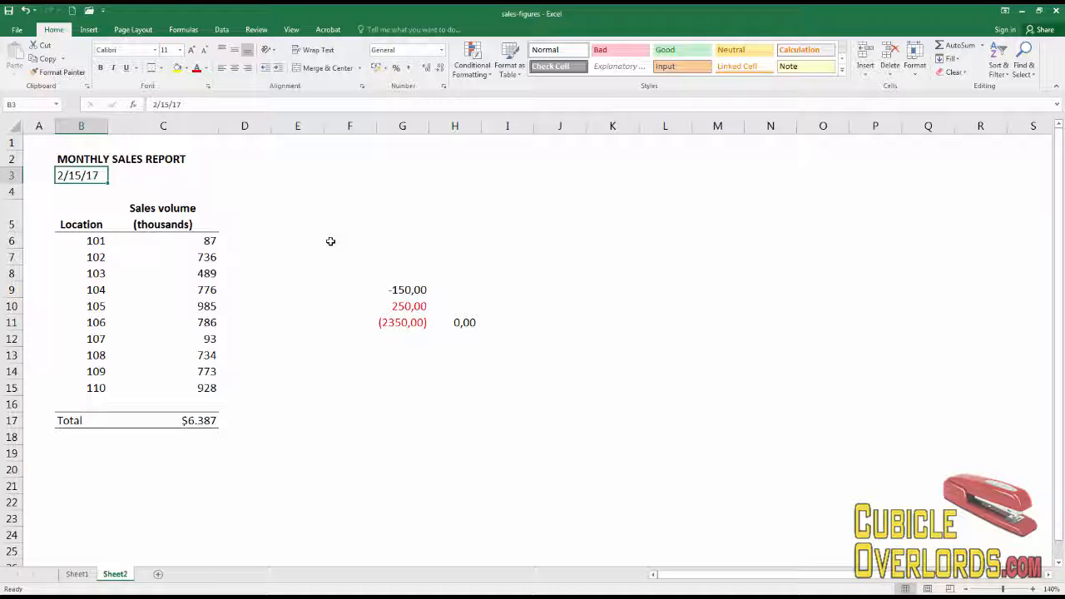
key("ctrl+1")
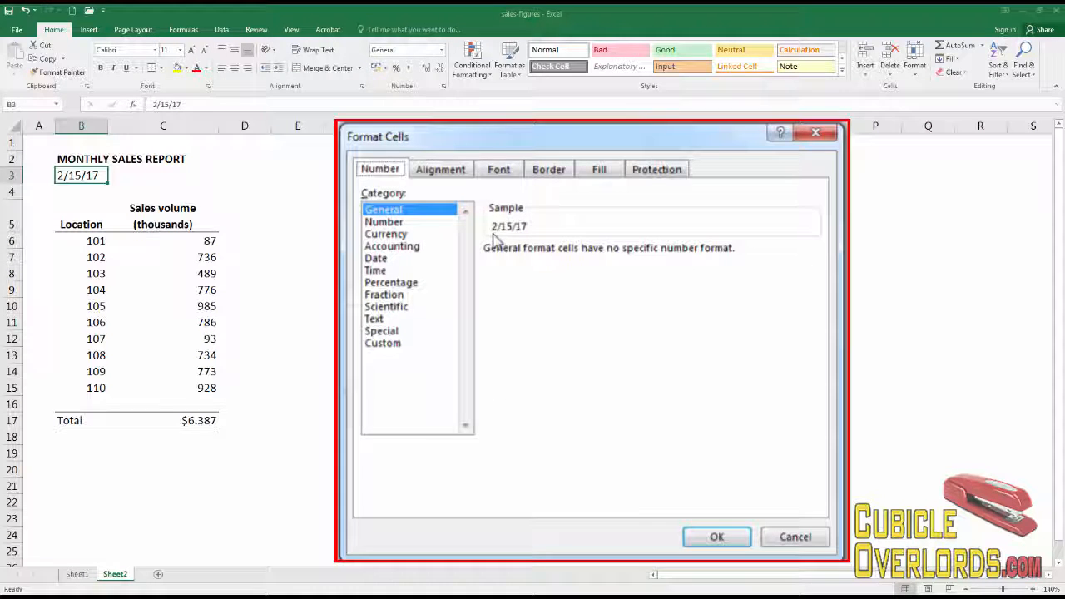
left_click(376, 259)
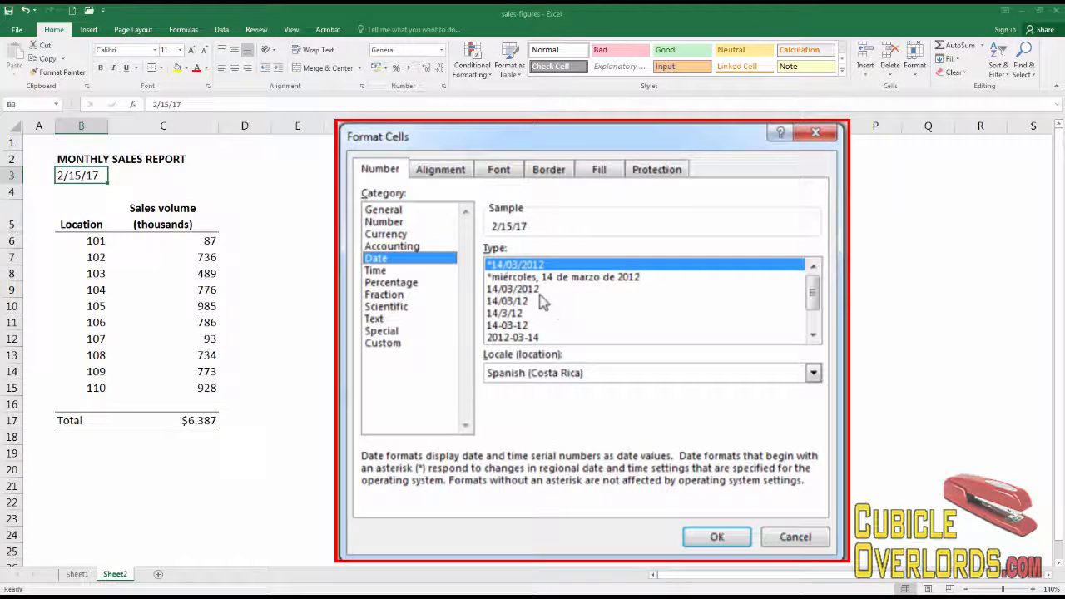
left_click(533, 290)
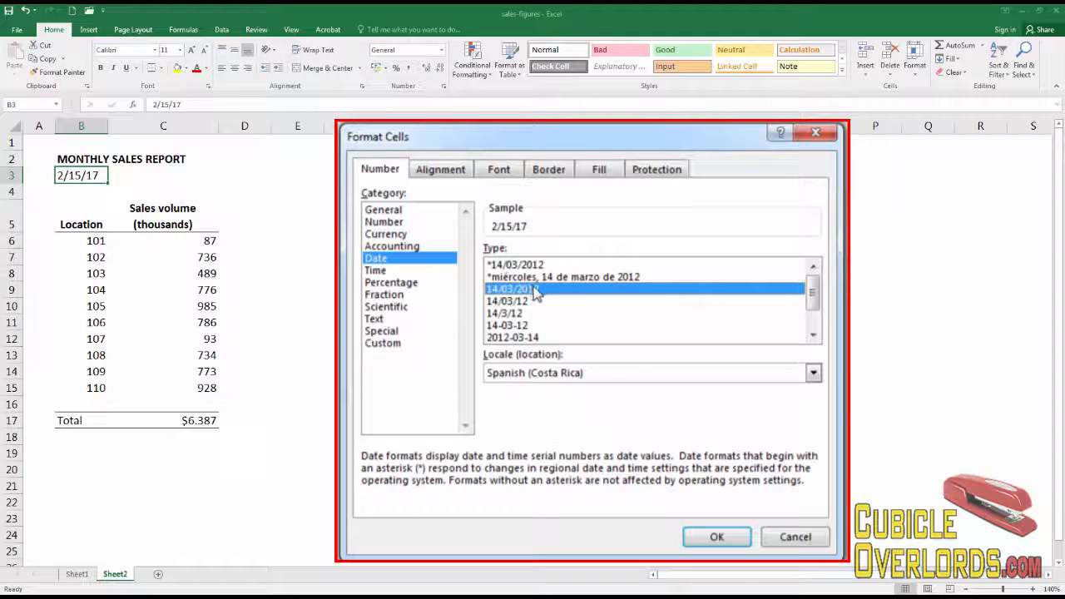
left_click(712, 537)
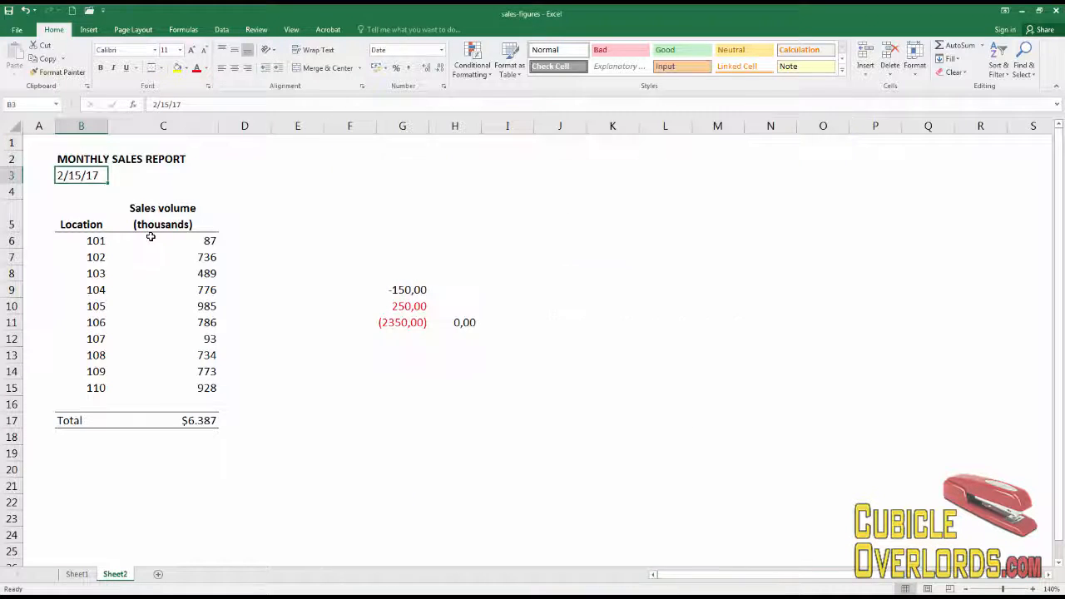
Replace the report date in B3 with 15/02/2017
left_click_drag(188, 106, 153, 107)
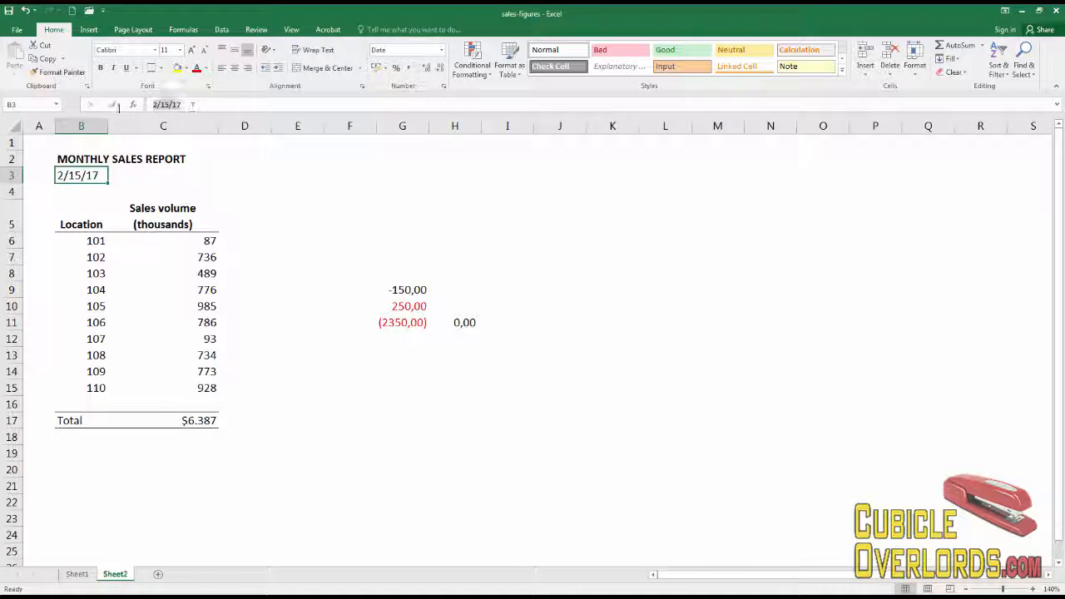
type("15/02/2017")
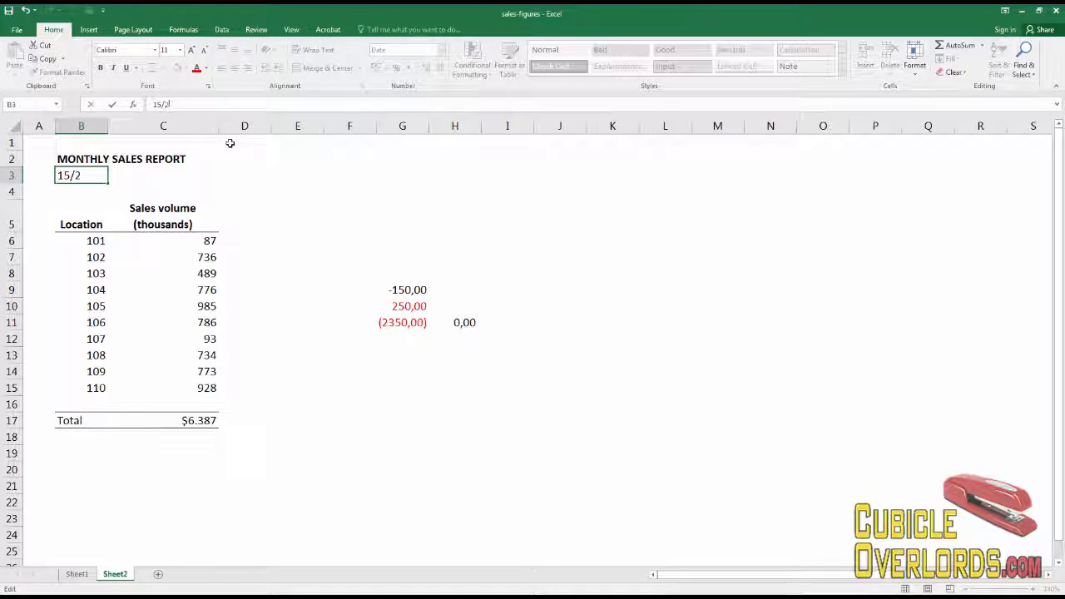
key("Return")
left_click(233, 193)
Switch the date format of B3 to the 2012-03-14 type
left_click(74, 180)
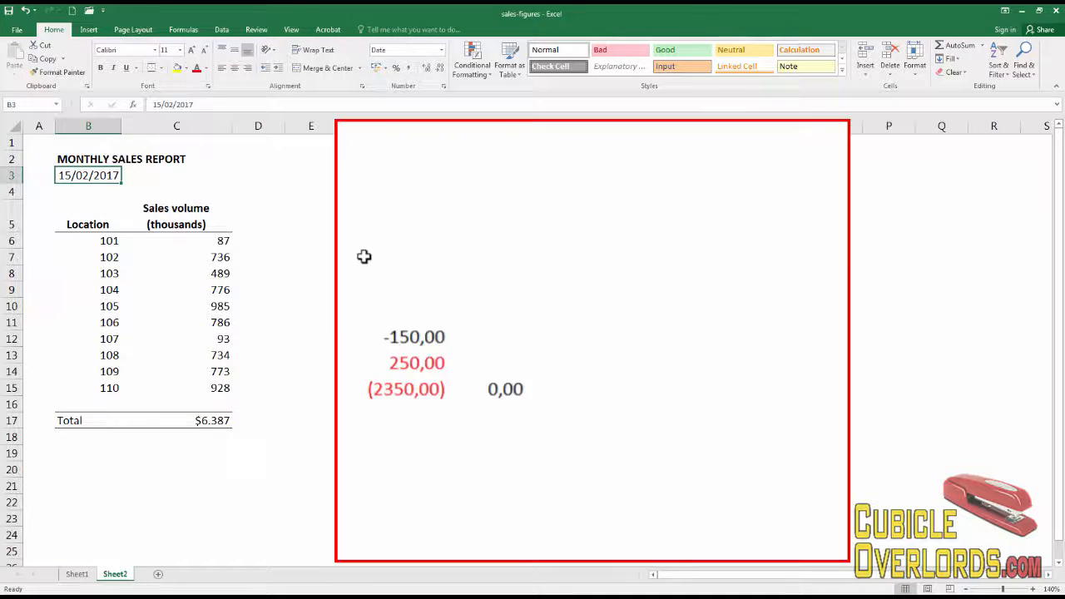
key("ctrl+1")
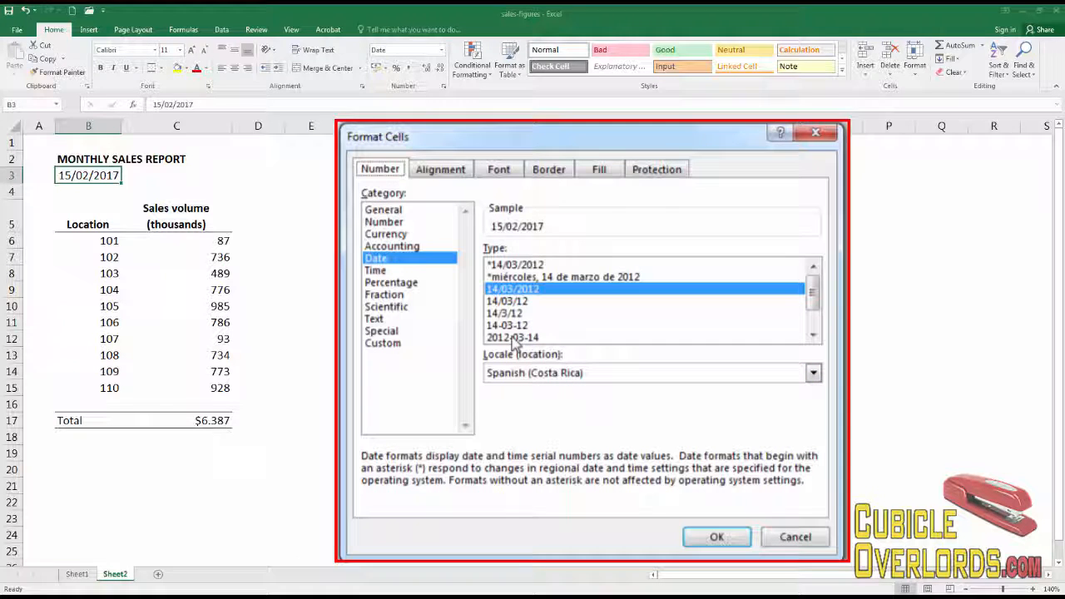
left_click(513, 339)
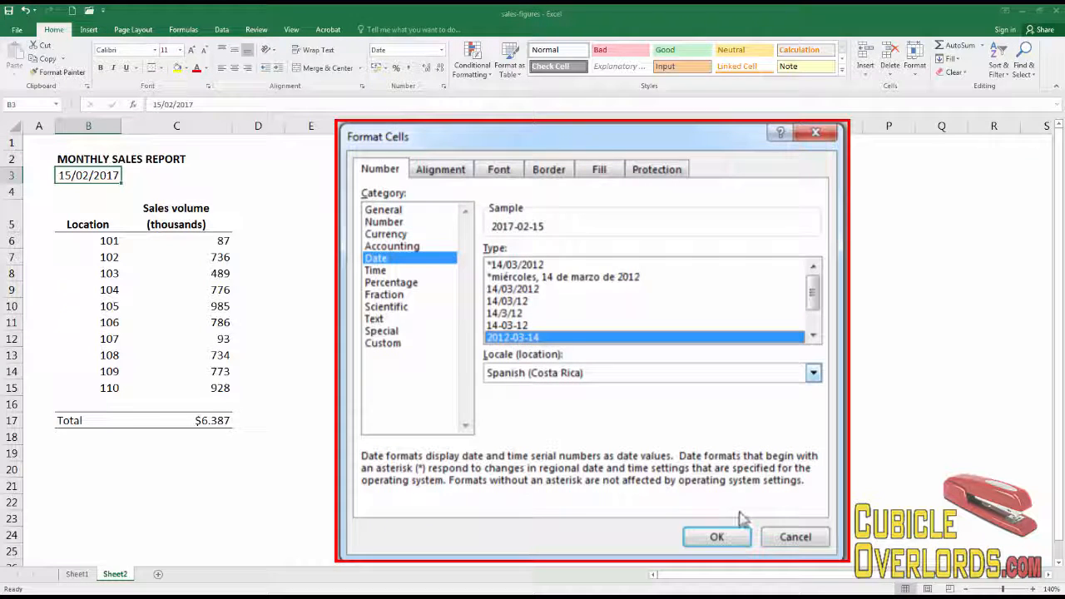
left_click(722, 538)
Apply the long date type "14 de marzo de 2012" to B3 and check the stored date behind it
key("ctrl+1")
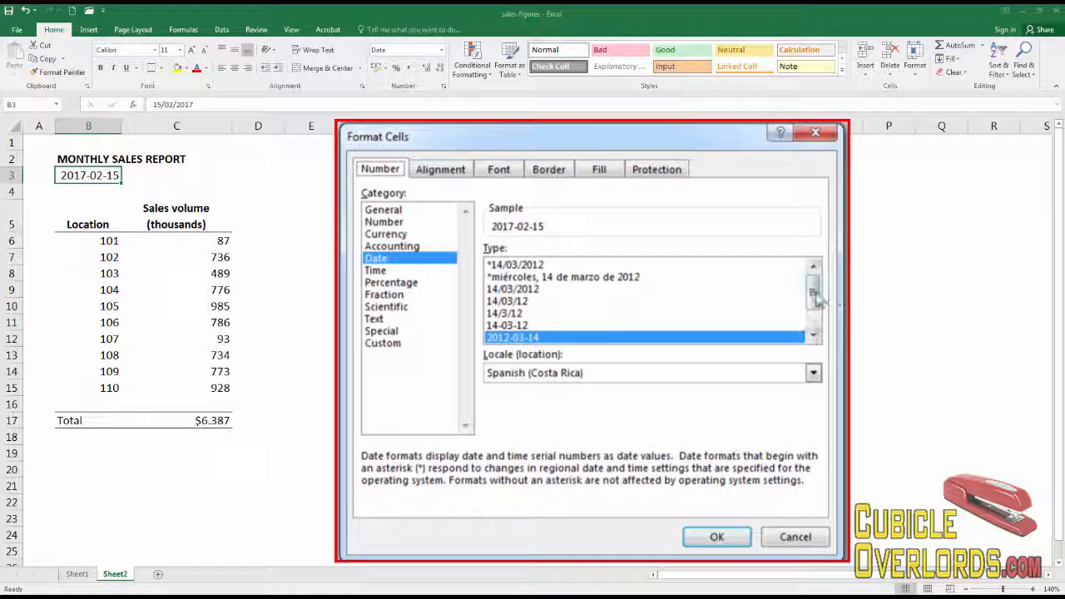
left_click_drag(814, 290, 815, 314)
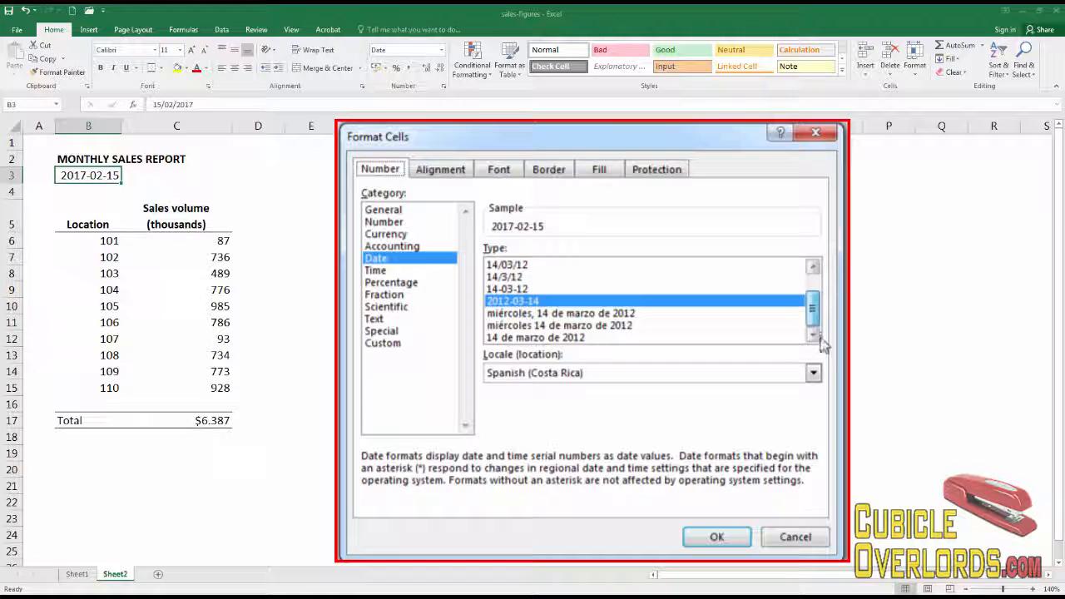
left_click(606, 337)
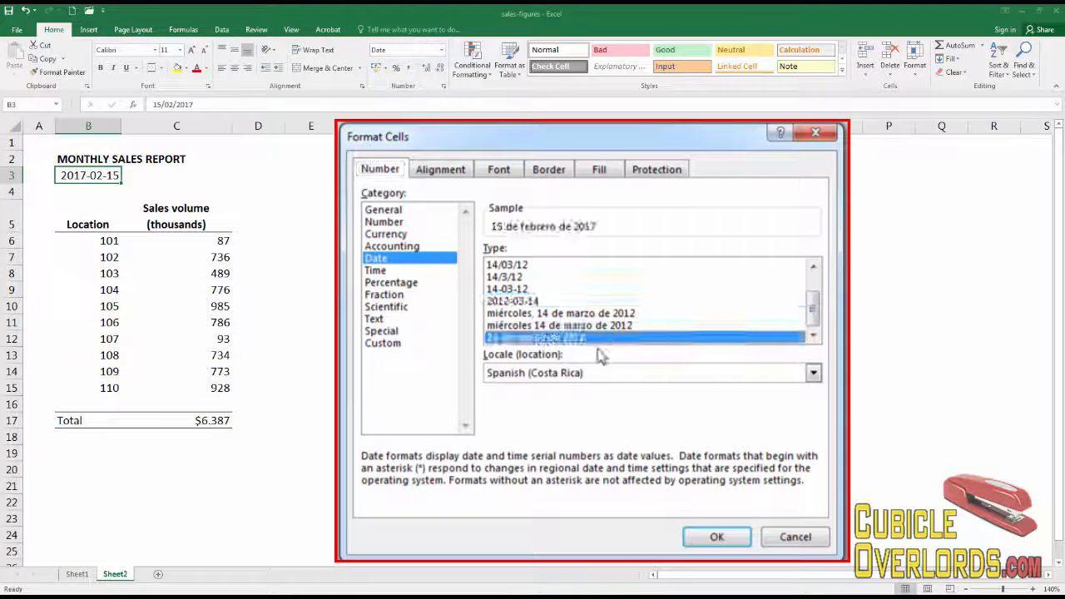
left_click(715, 536)
left_click(254, 195)
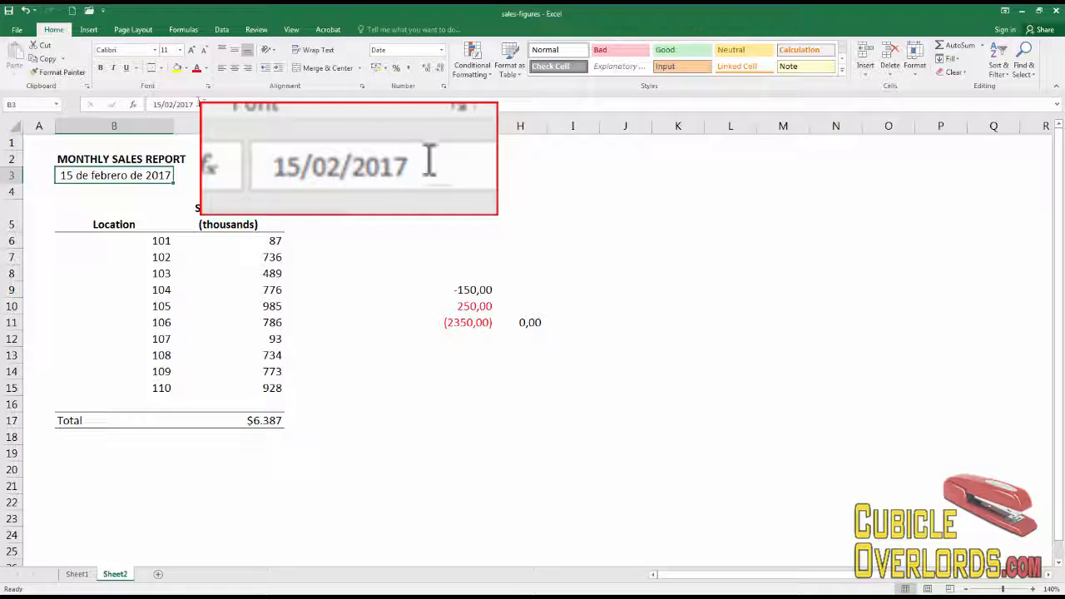
left_click(217, 104)
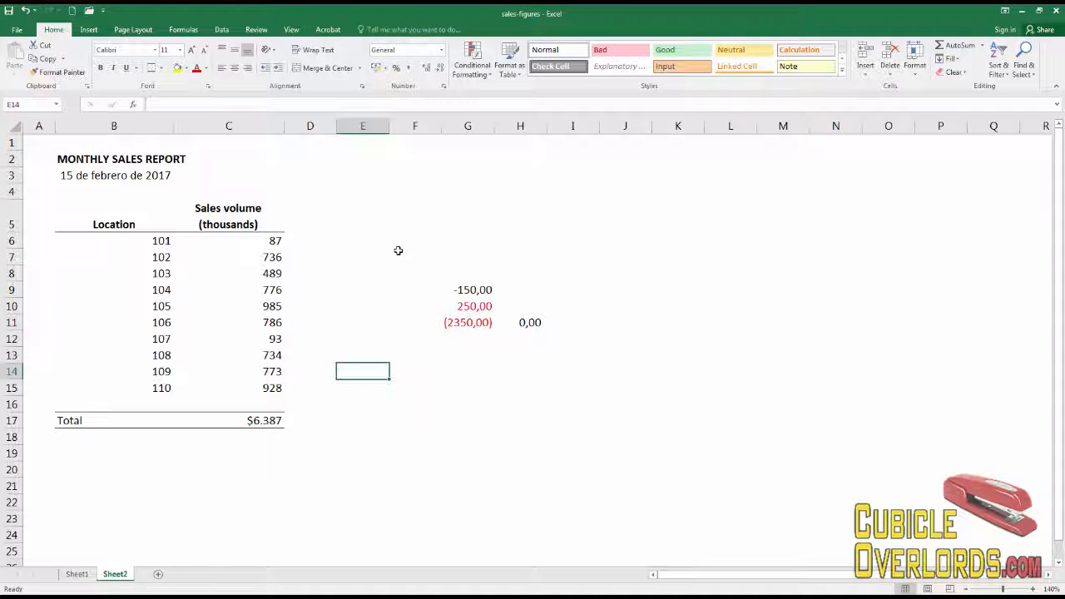
Copy the "Sales volume (thousands)" heading from C5 to D5 and widen column D so the word "(thousands)" fits on one line
left_click(397, 251)
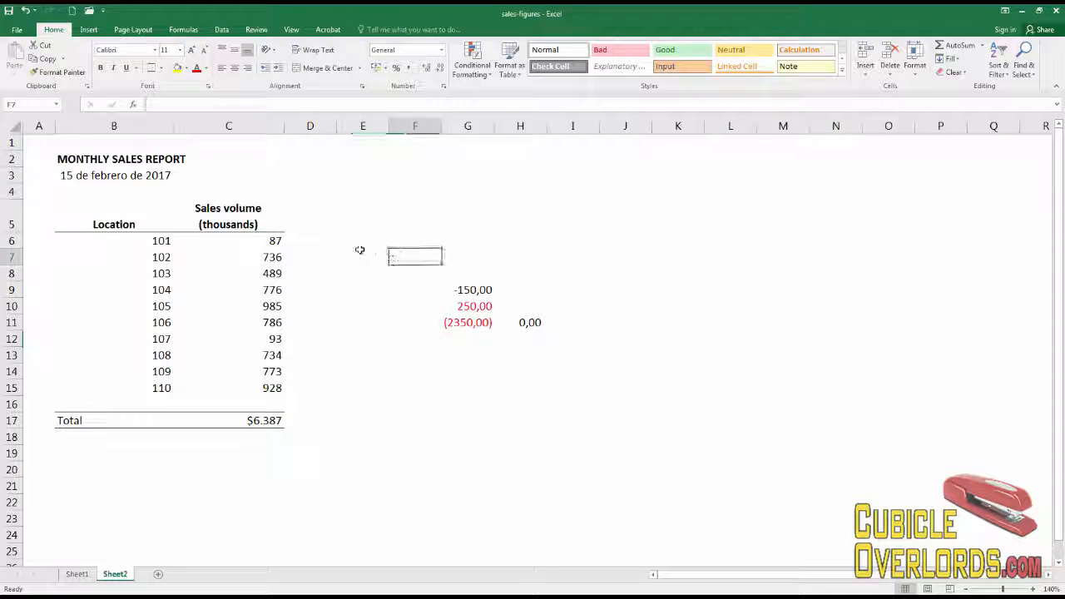
left_click(326, 239)
left_click(257, 223)
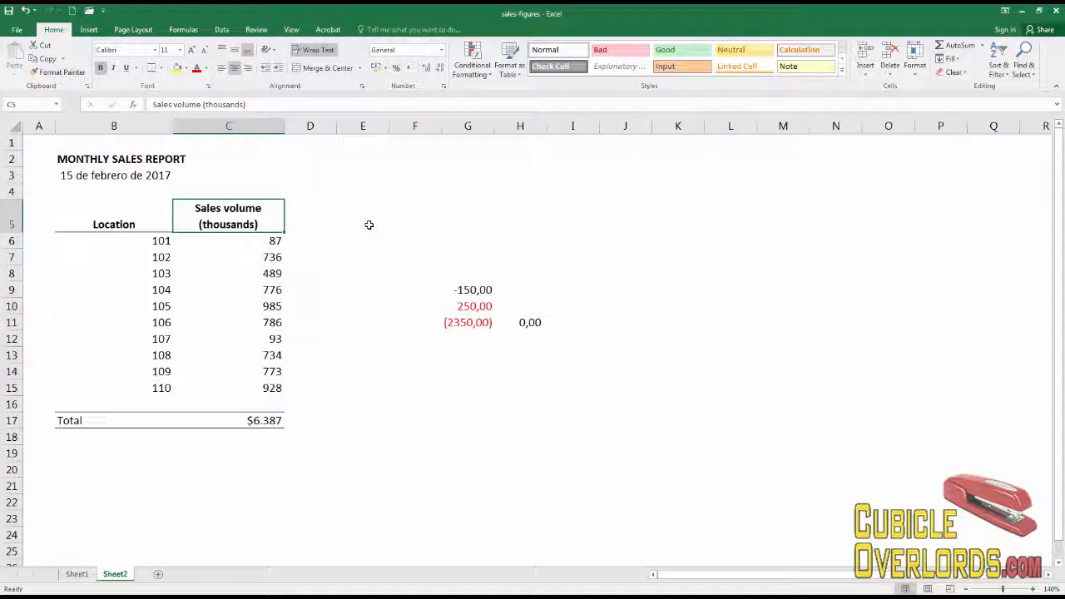
key("ctrl+c")
key("Right")
key("ctrl+v")
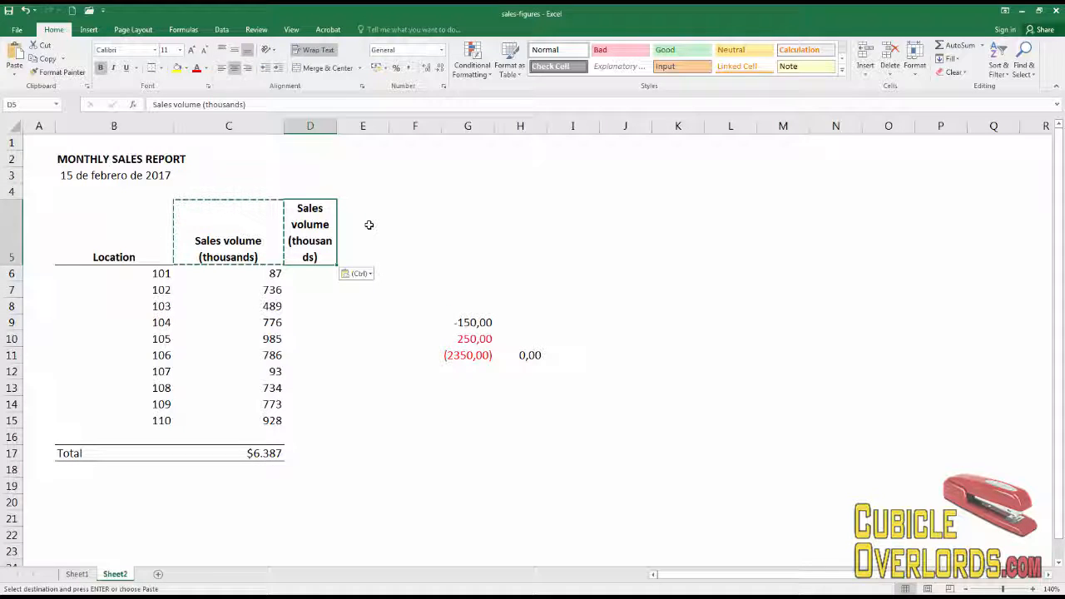
left_click_drag(337, 125, 355, 127)
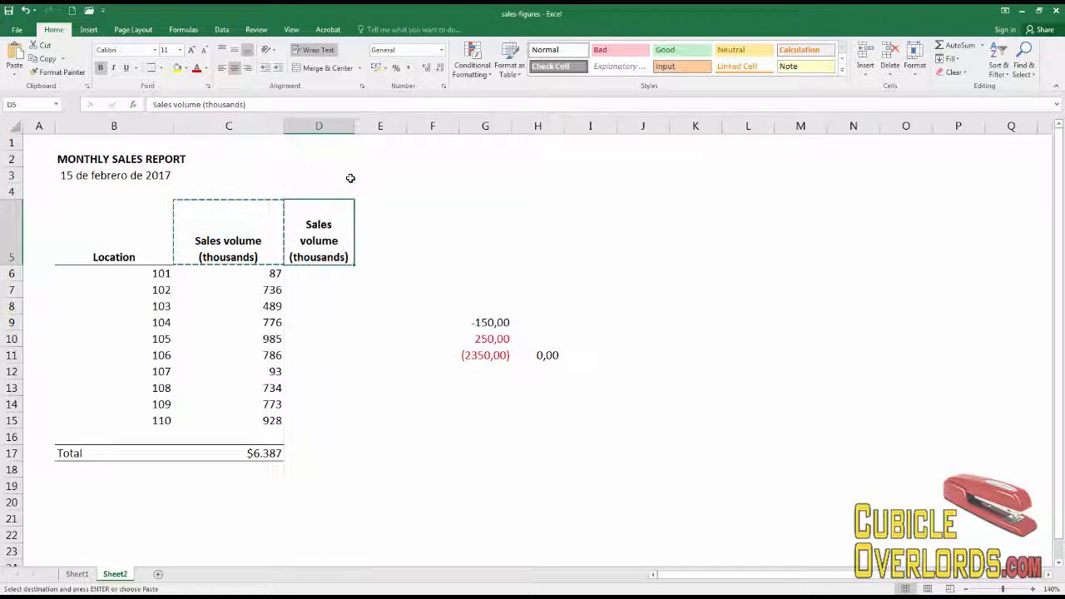
Copy the total cell C17 to D17 and clear the pasted formula, leaving only the total row's borders
left_click(325, 322)
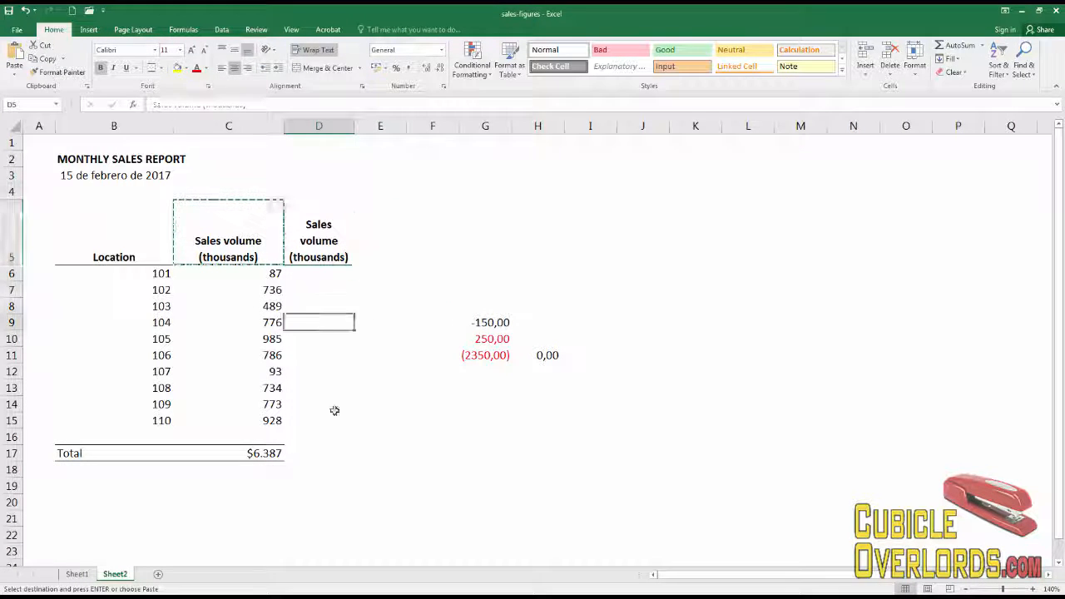
left_click(264, 447)
key("ctrl+c")
key("Right")
key("ctrl+v")
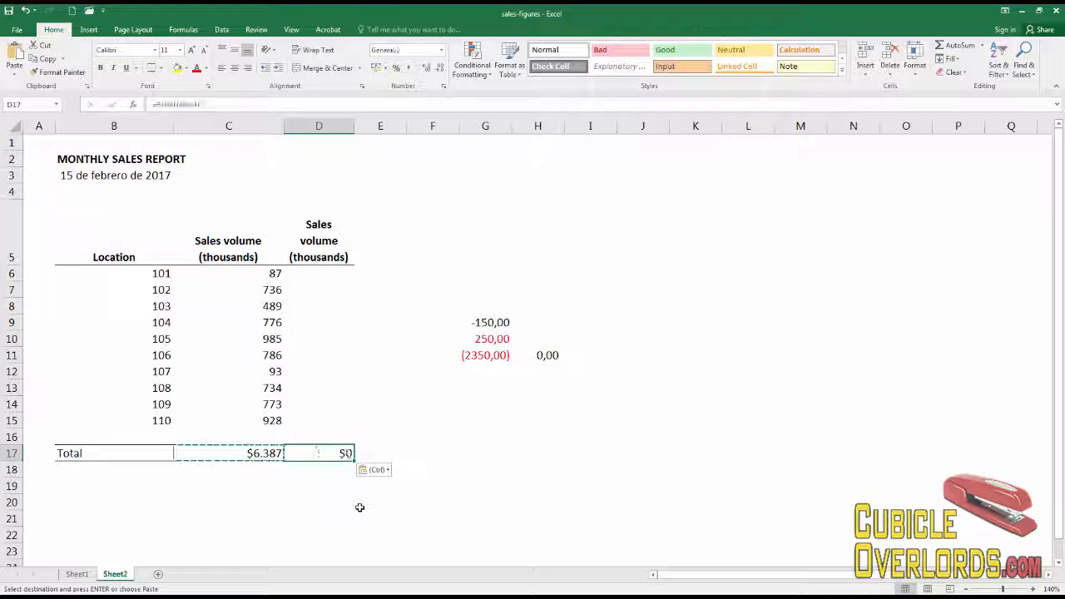
key("ctrl+z")
Change the heading in D5 to read "Sales volume (%)"
double_click(295, 257)
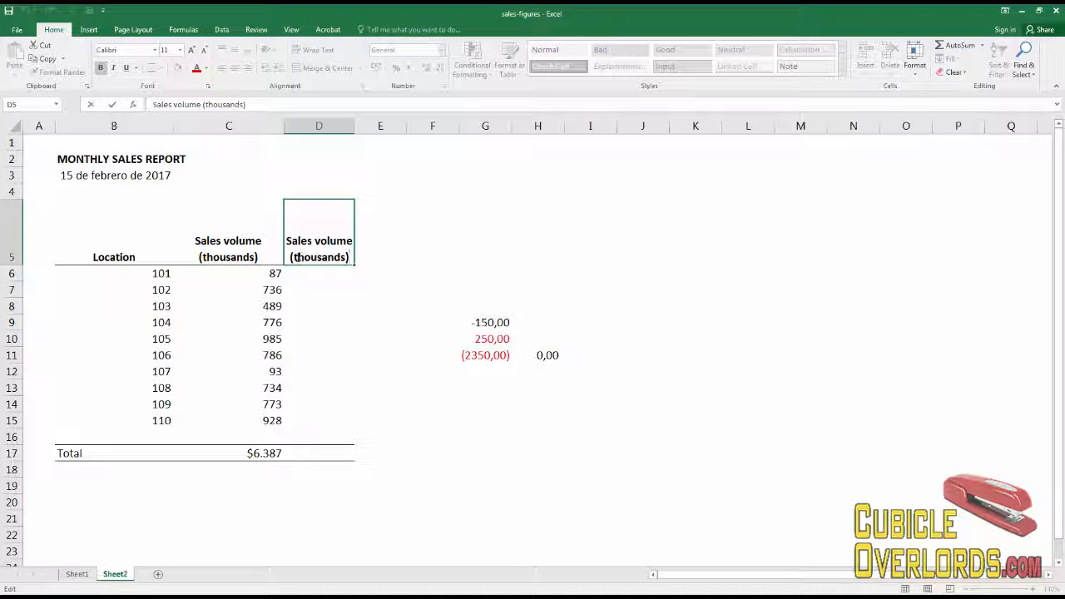
left_click_drag(293, 258, 348, 258)
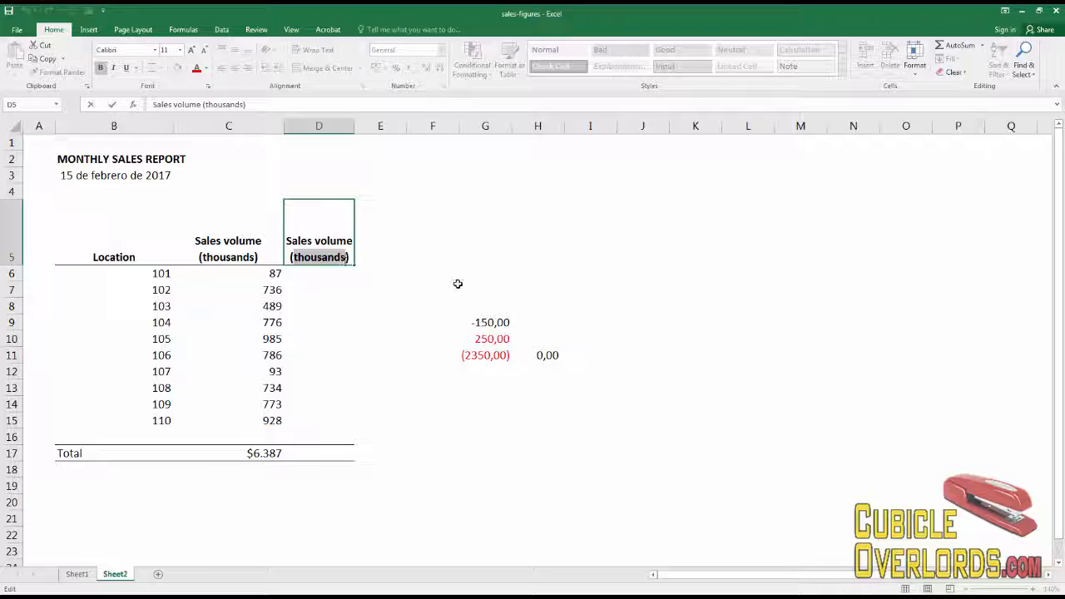
type("%)")
key("Return")
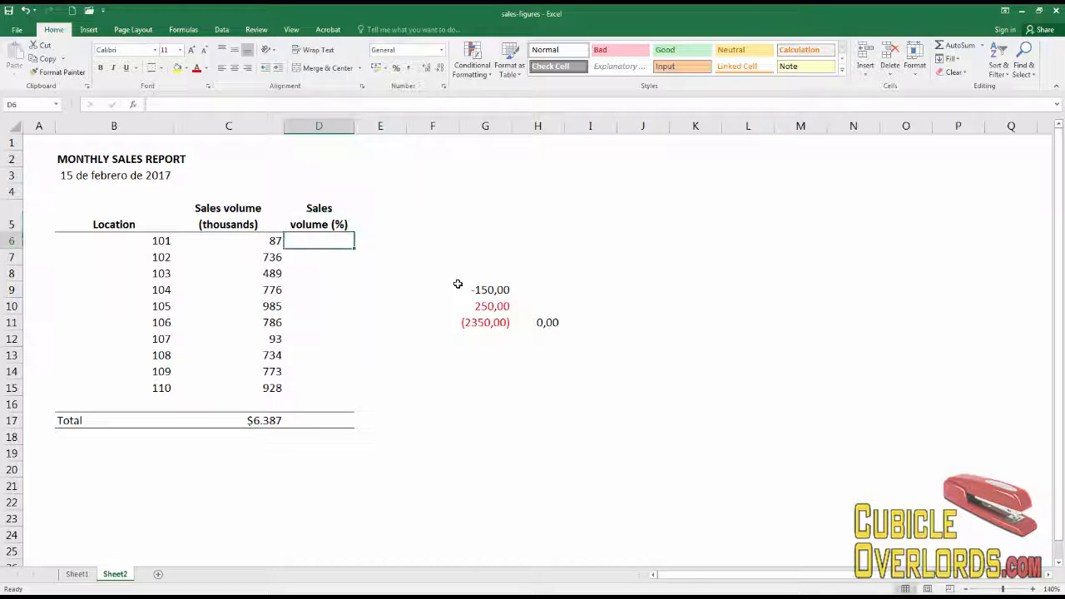
Enter the formula =C6/$C$17 in D6 to calculate location 101's share of total sales
type("=")
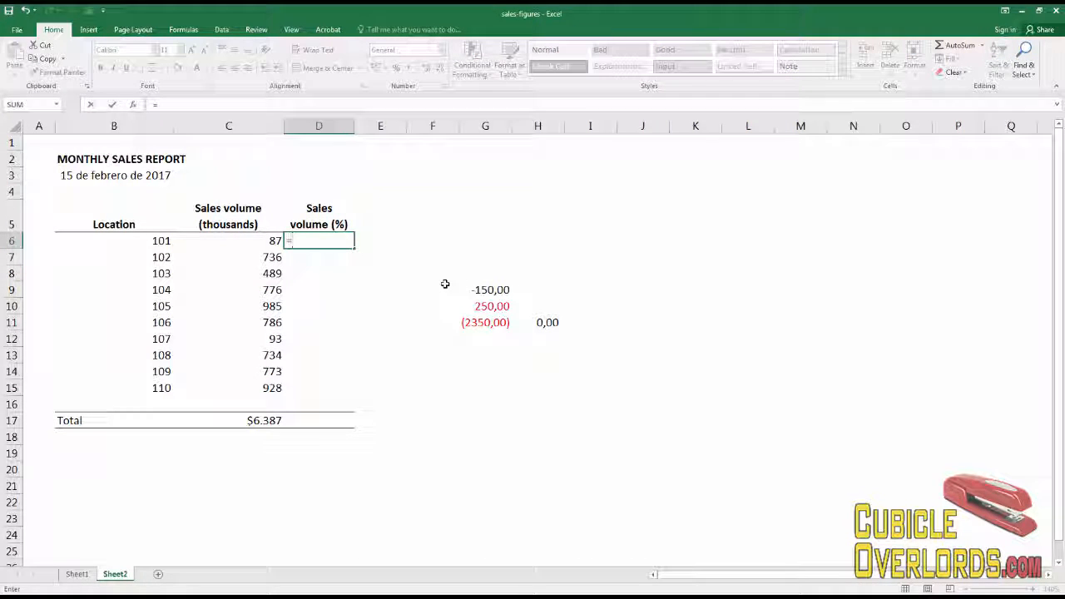
key("Left")
type("/")
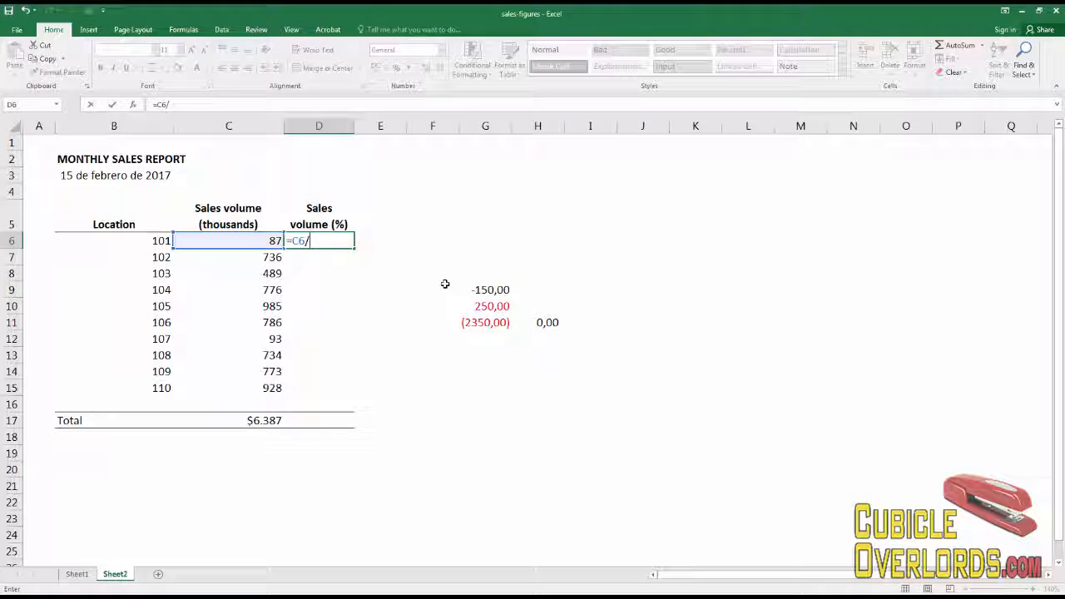
left_click(267, 418)
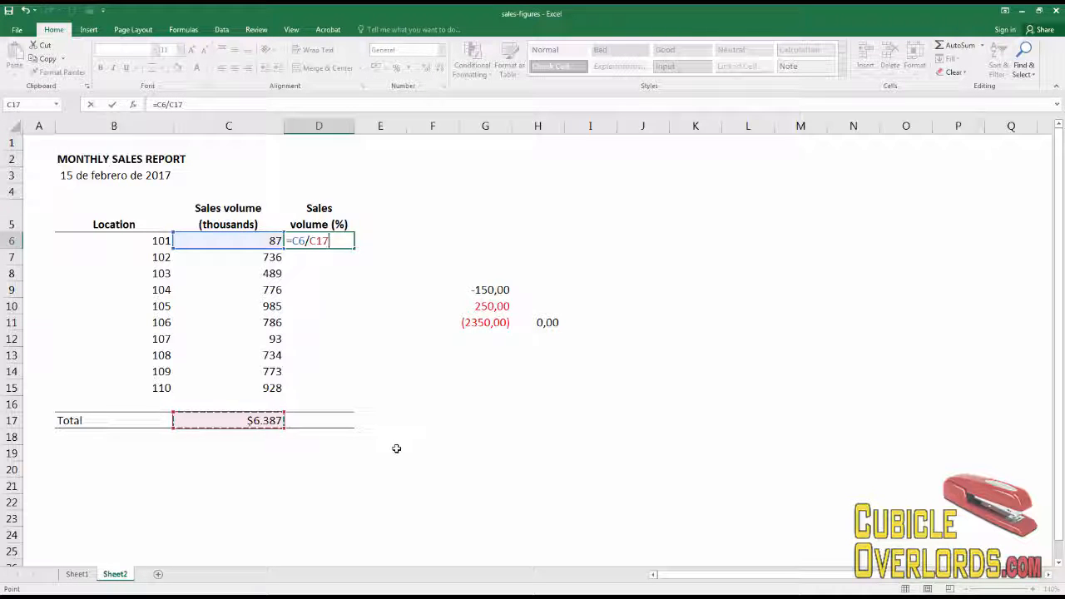
key("F4")
key("Return")
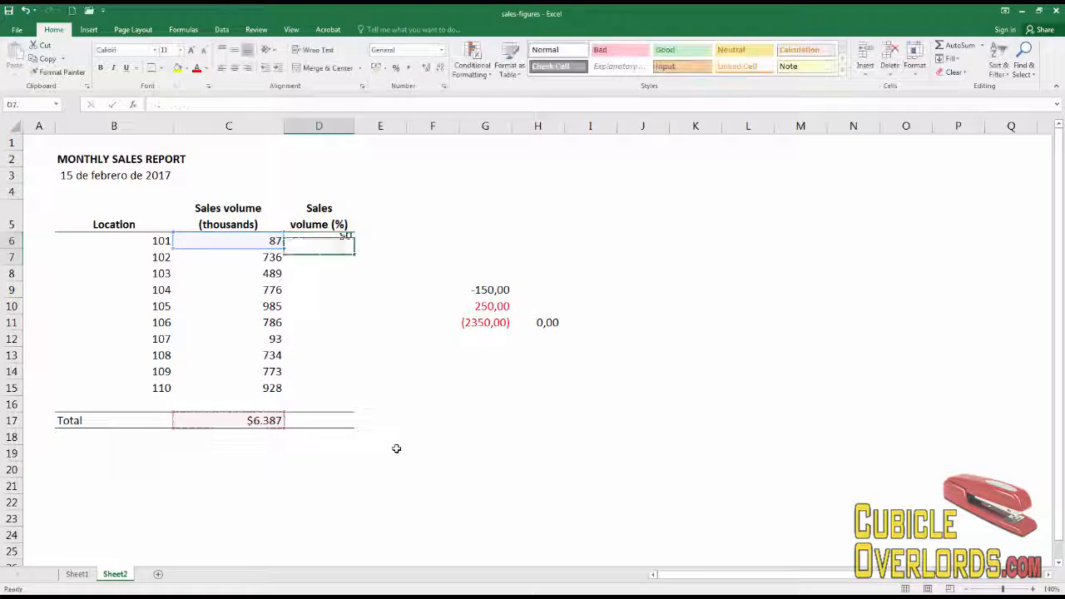
Switch D6 to the General number format
key("Up")
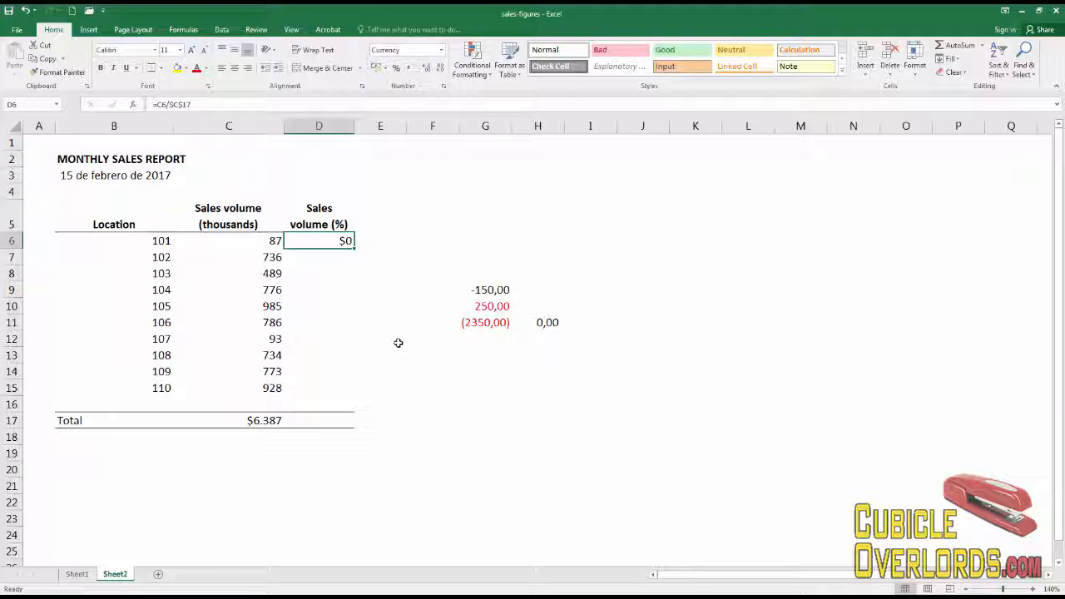
key("ctrl+1")
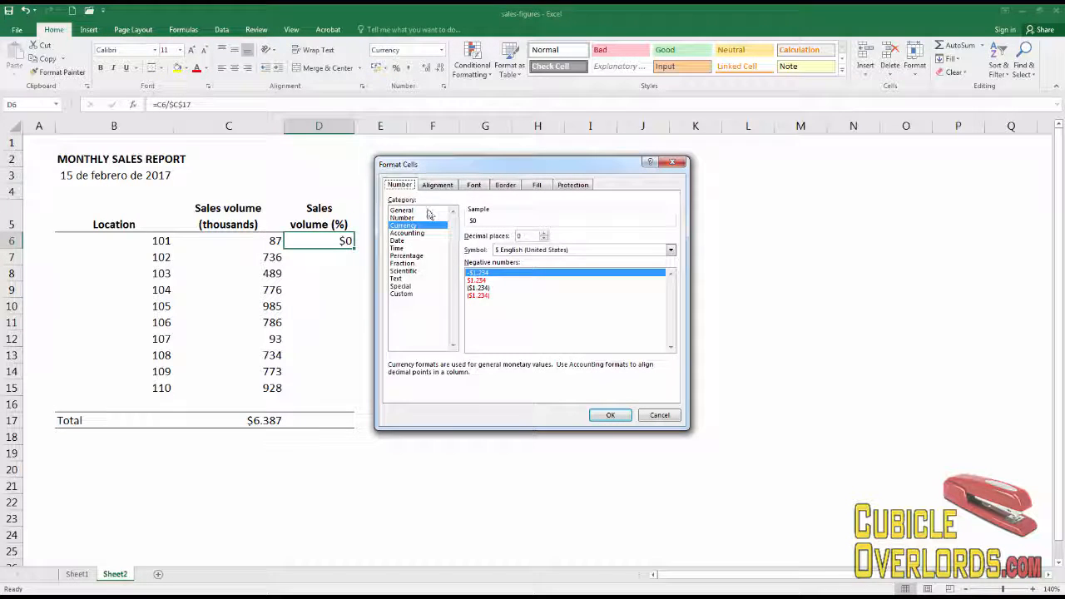
left_click(610, 414)
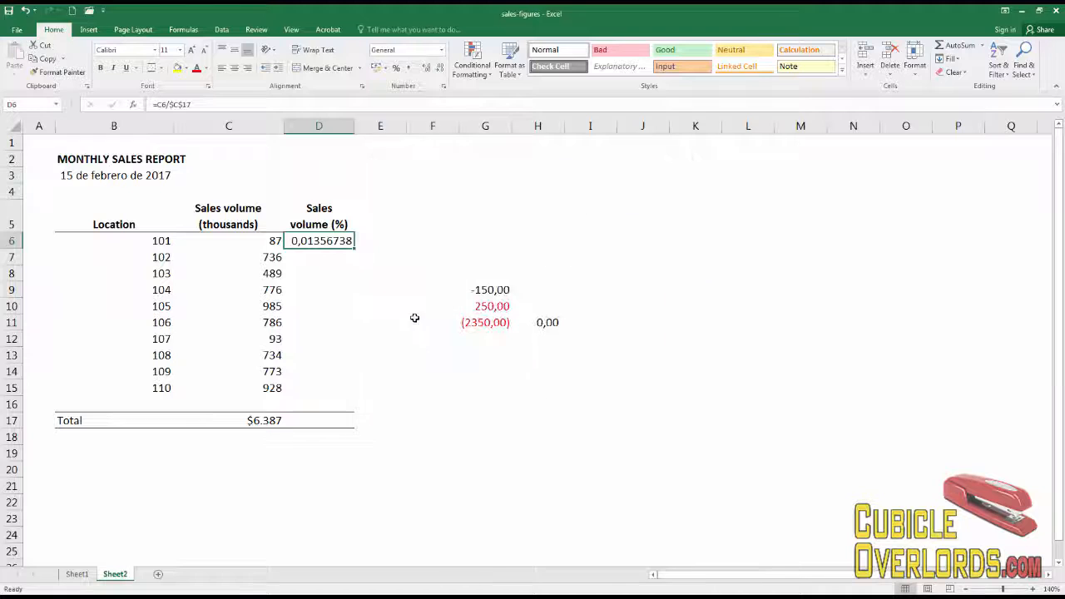
Copy the share formula from D6 down to D7:D15 for the remaining locations
key("ctrl+c")
left_click(311, 257)
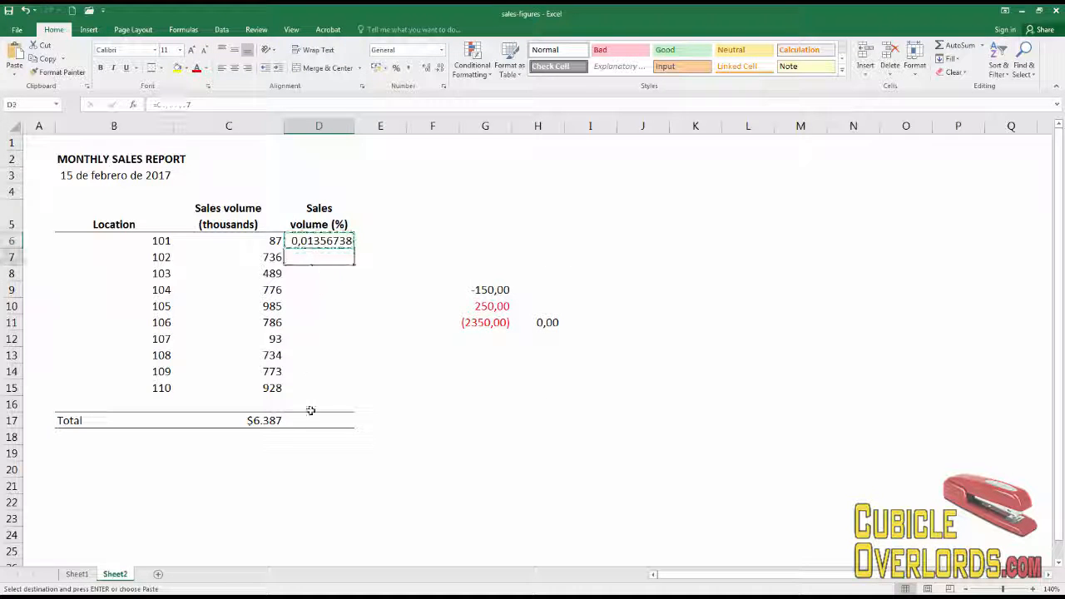
left_click(313, 387, "shift")
key("ctrl+v")
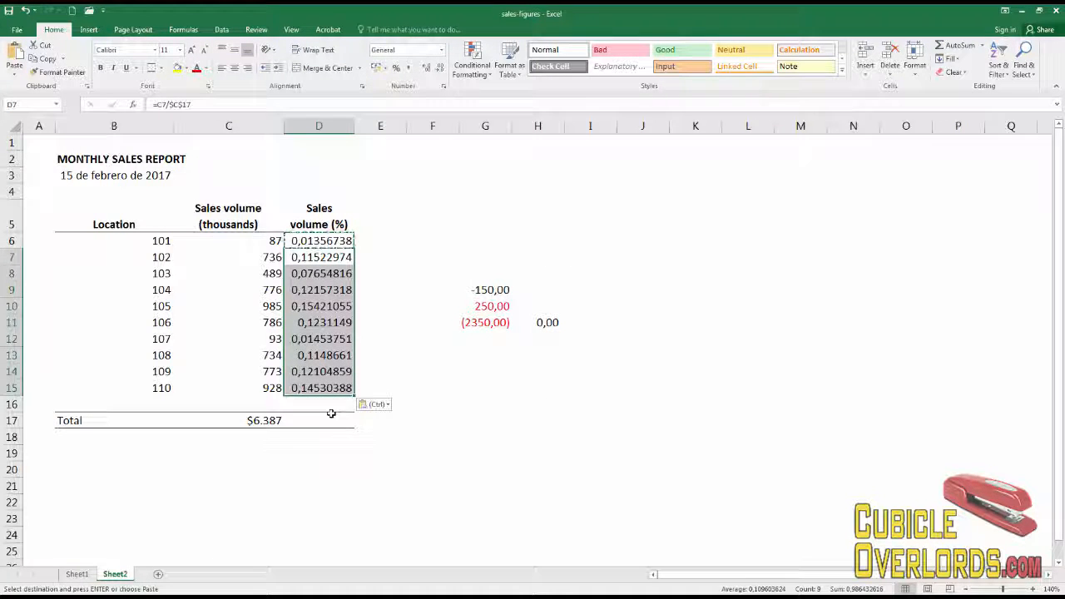
Total the shares in D17 with =SUM(D6:D16) and set that cell to the General format
left_click(331, 418)
key("Return")
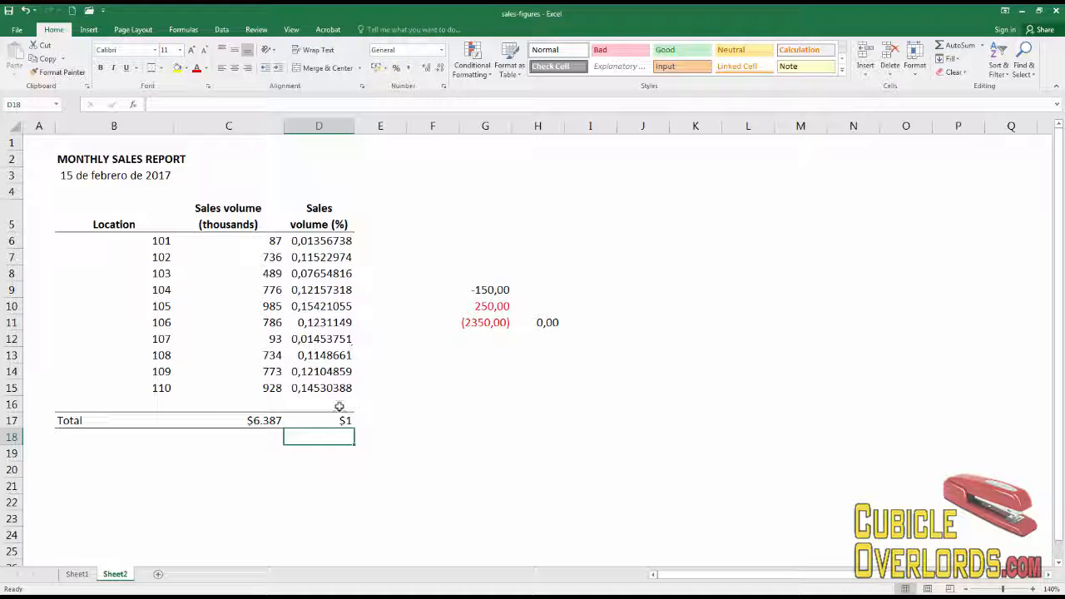
left_click(331, 420)
key("ctrl+1")
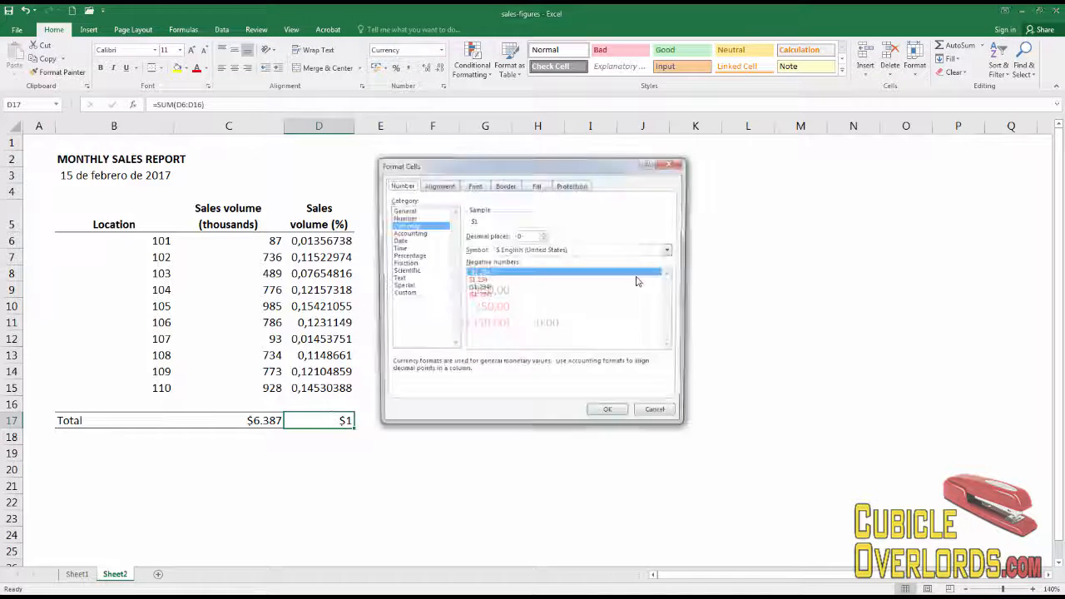
key("Up")
key("Up")
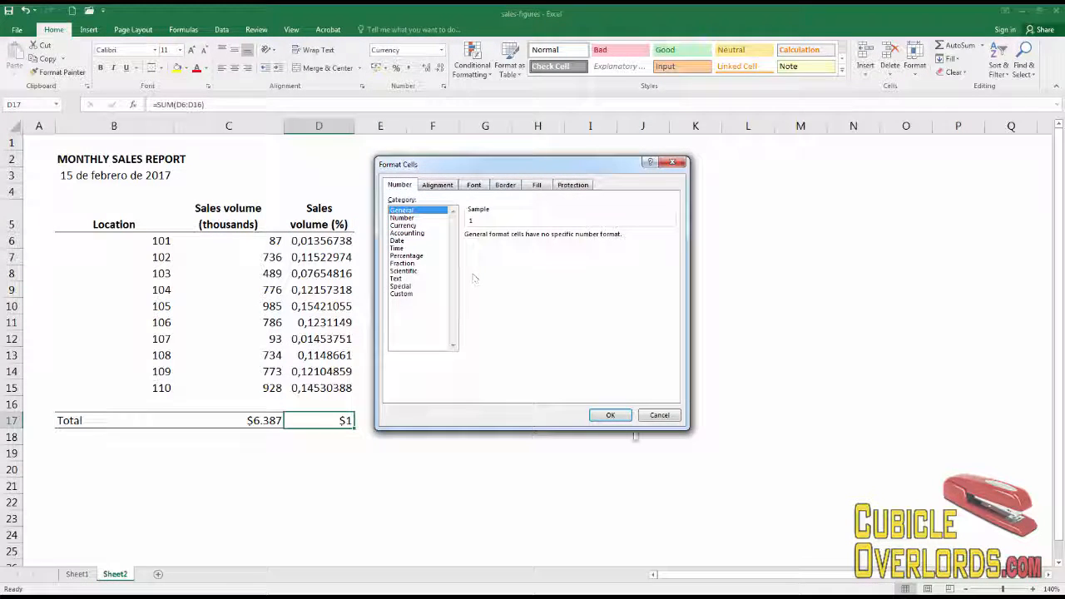
key("Return")
left_click(357, 275)
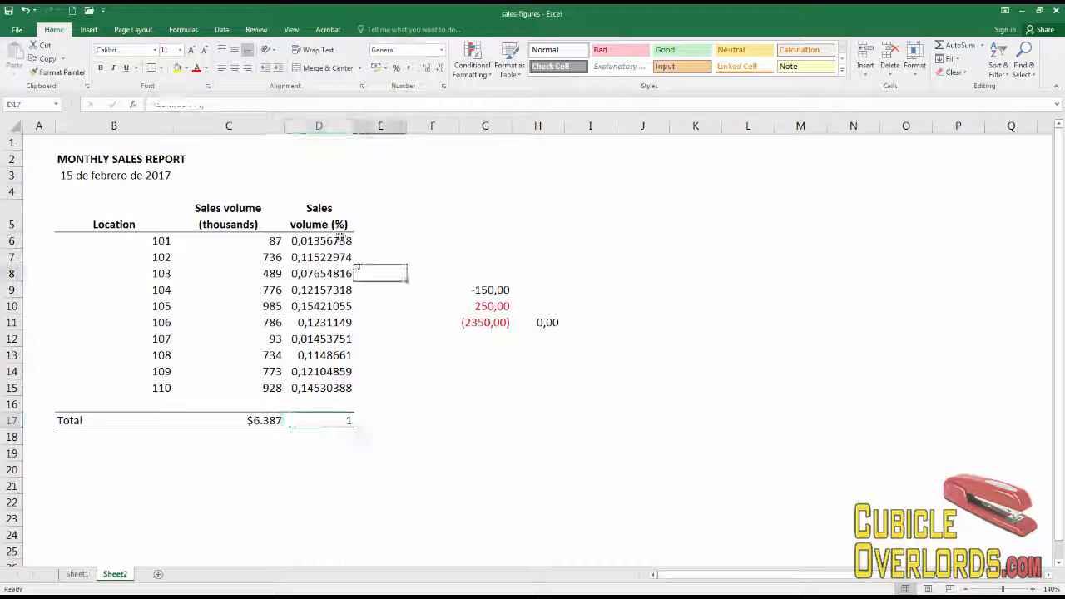
left_click(342, 419)
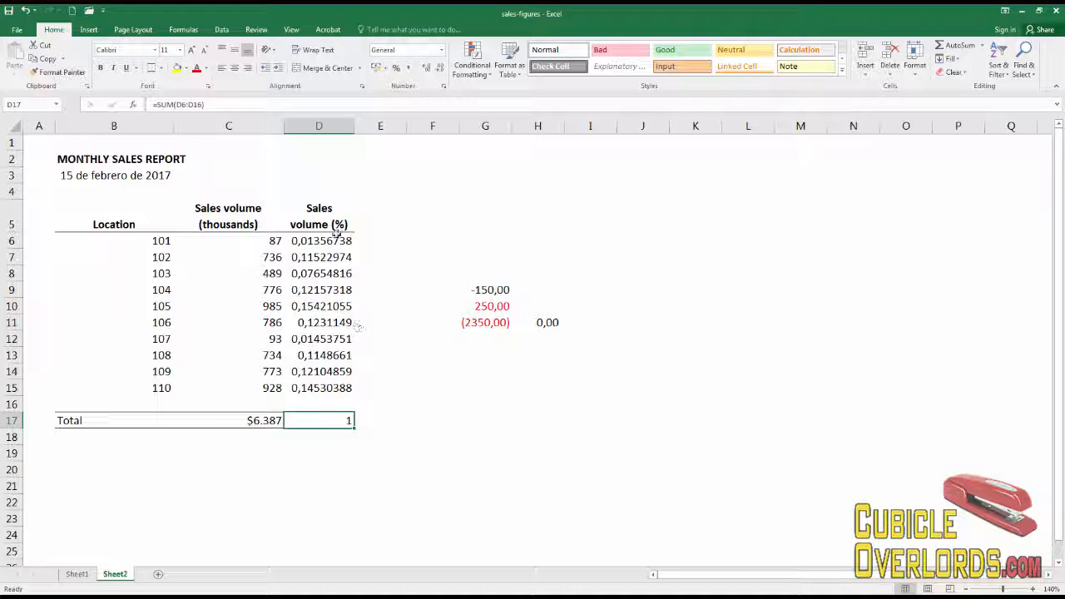
left_click_drag(333, 241, 333, 387)
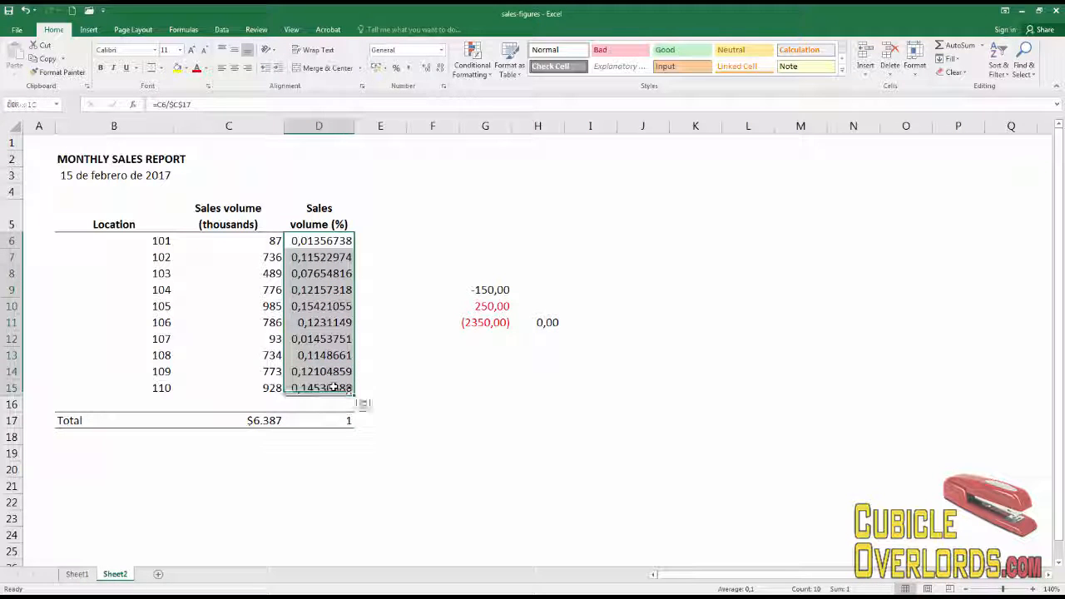
left_click(334, 388)
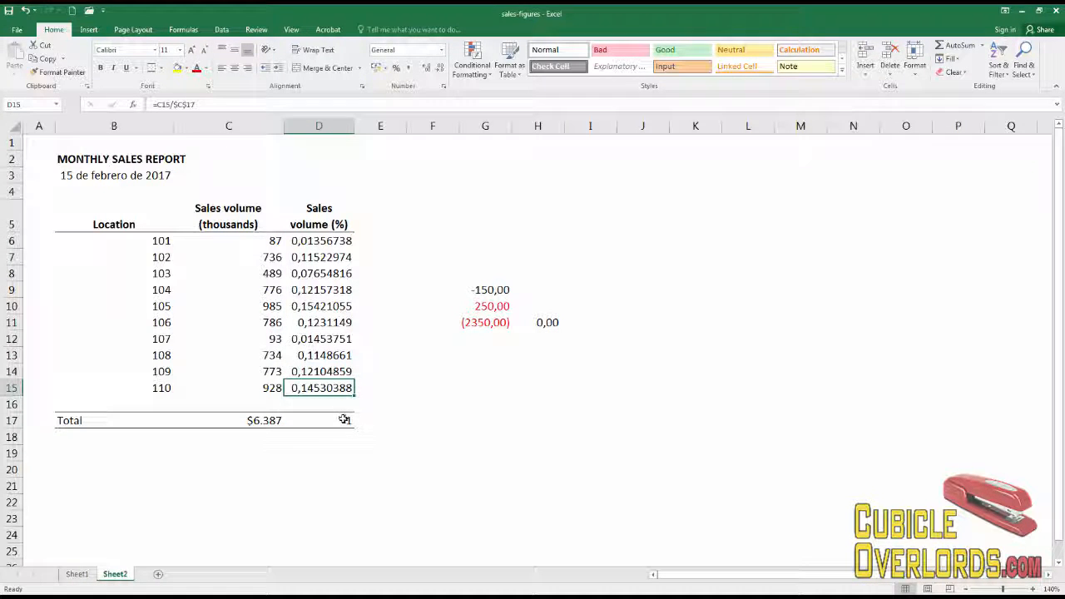
left_click(344, 419)
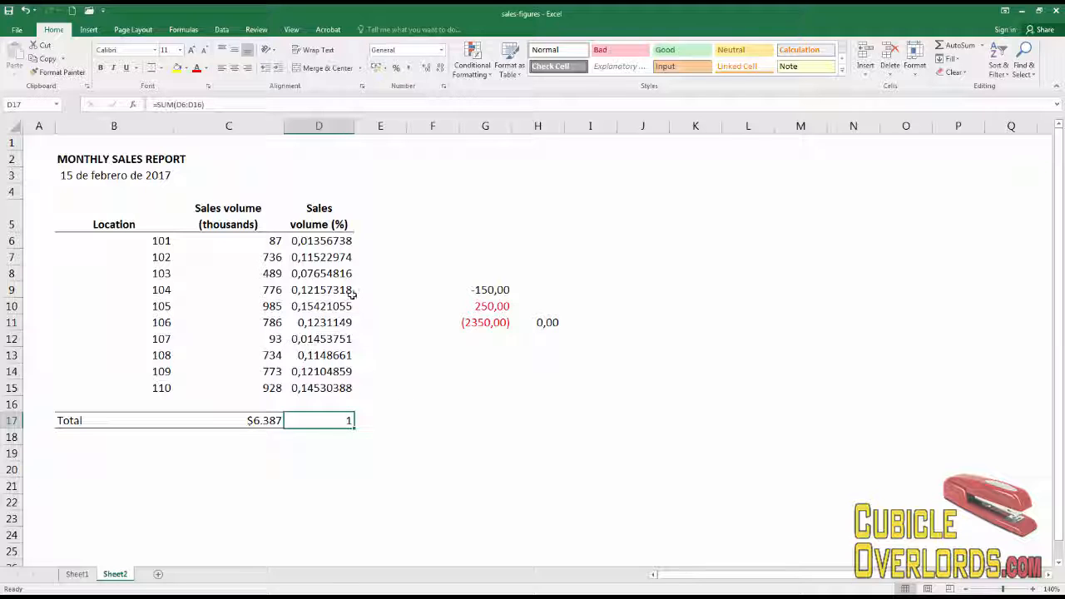
left_click(304, 240)
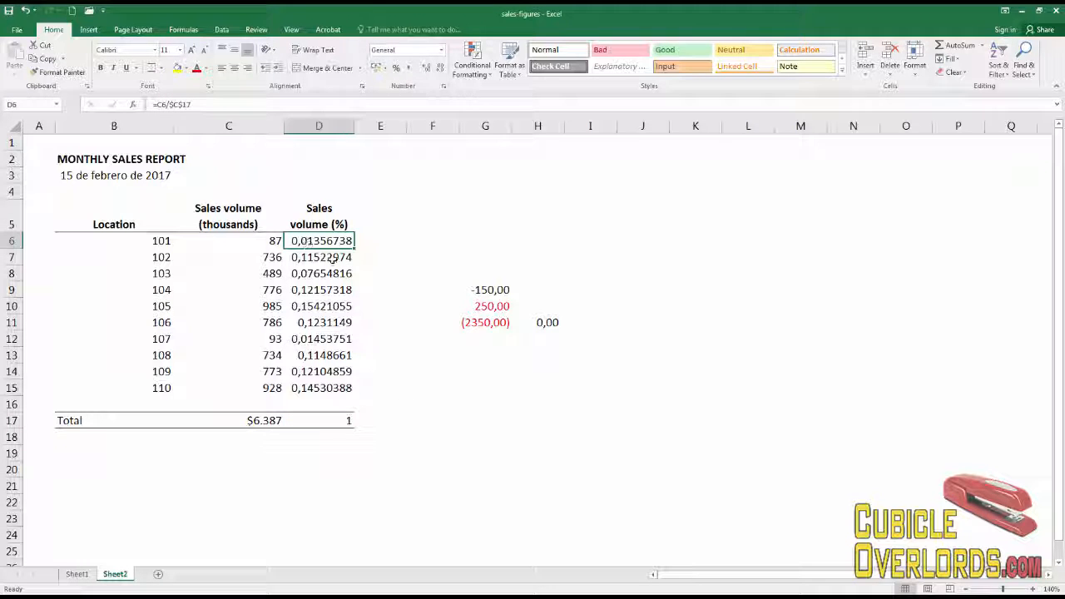
Format D6:D17 as Percentage with 1 decimal place
left_click_drag(320, 240, 333, 420)
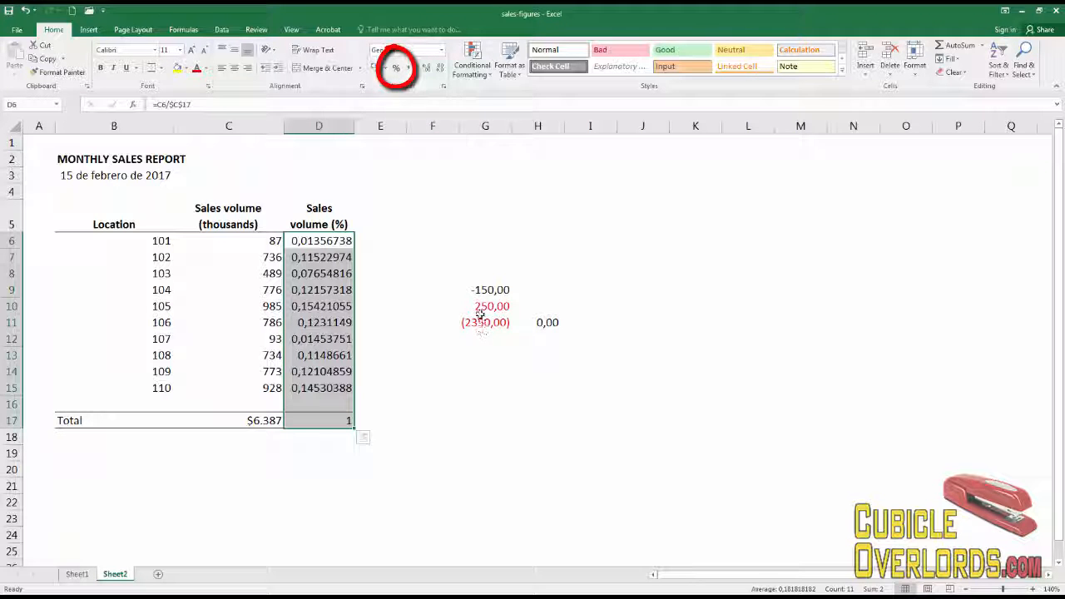
key("ctrl+1")
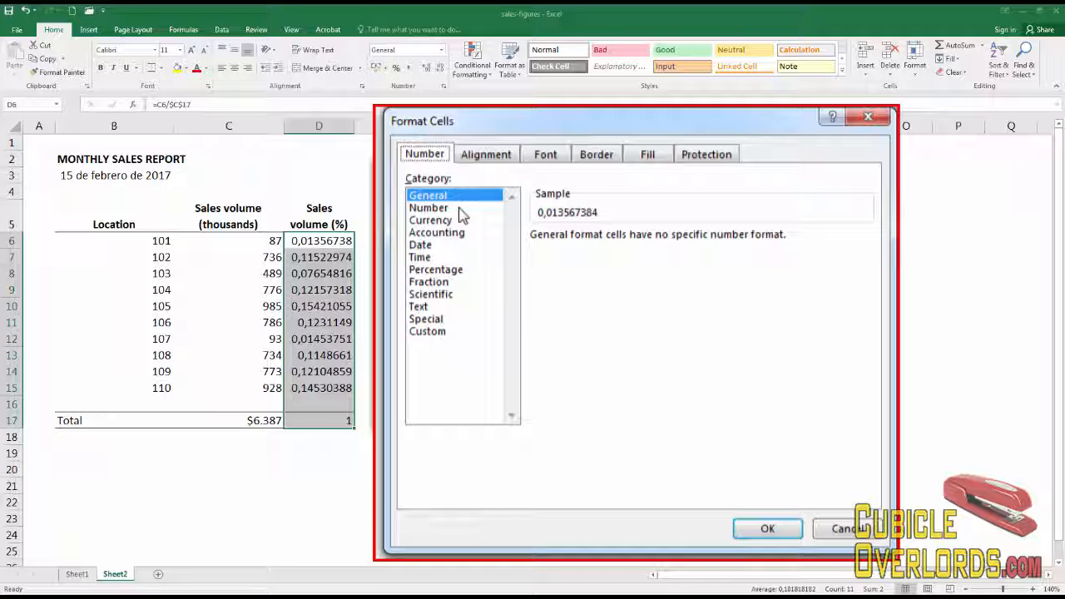
left_click(449, 270)
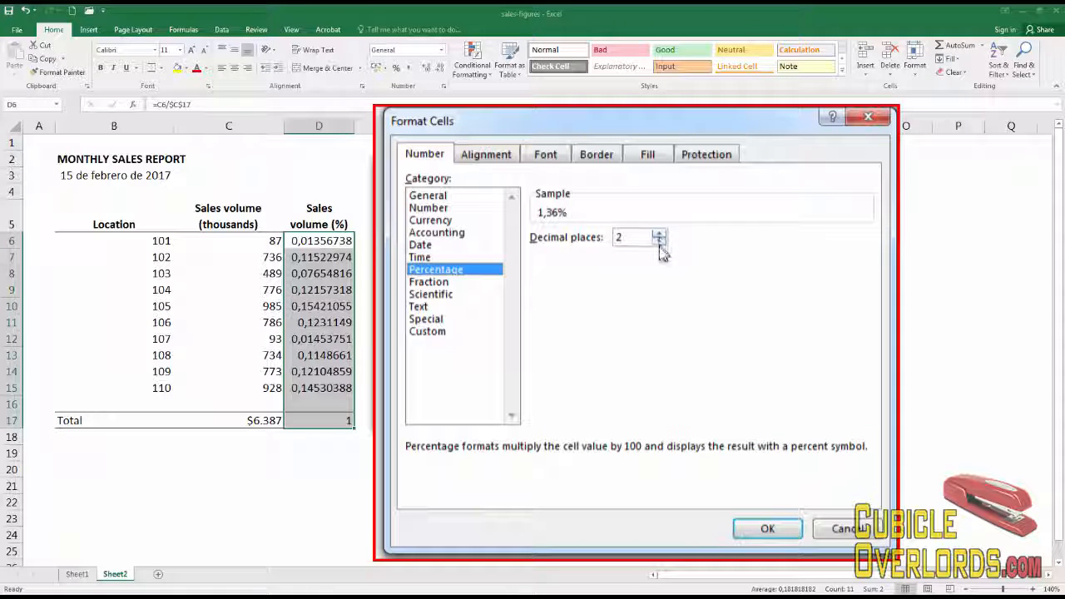
left_click(659, 241)
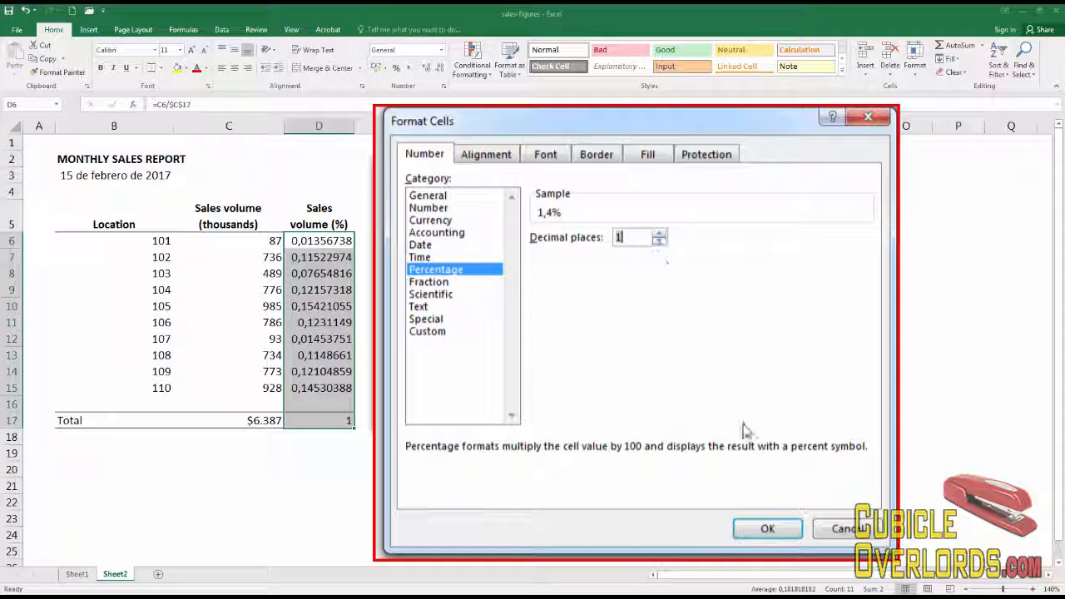
left_click(770, 530)
left_click(394, 260)
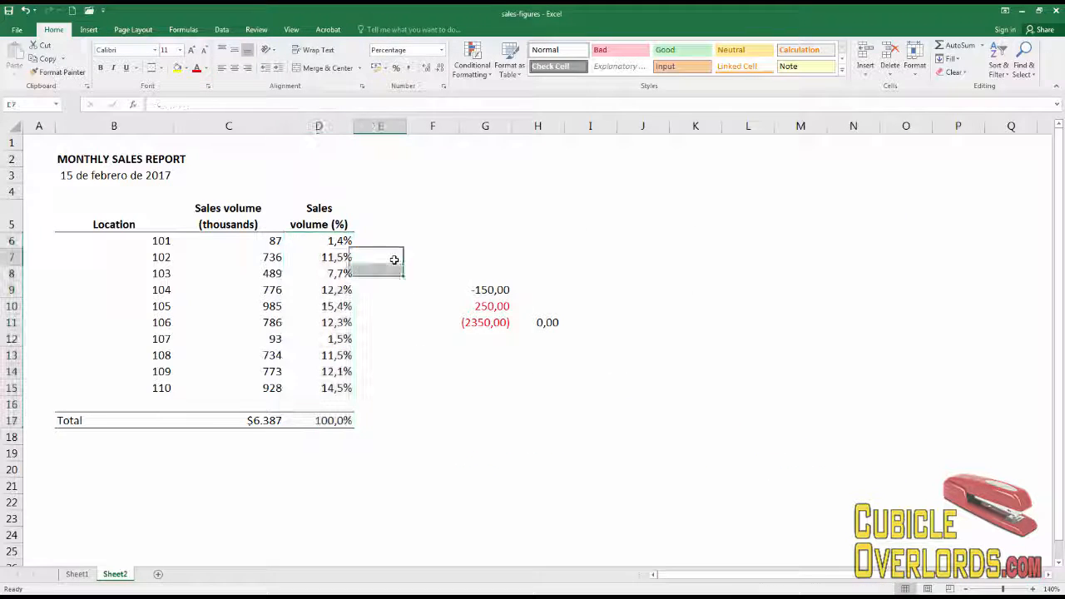
left_click_drag(323, 218, 325, 241)
left_click(323, 289)
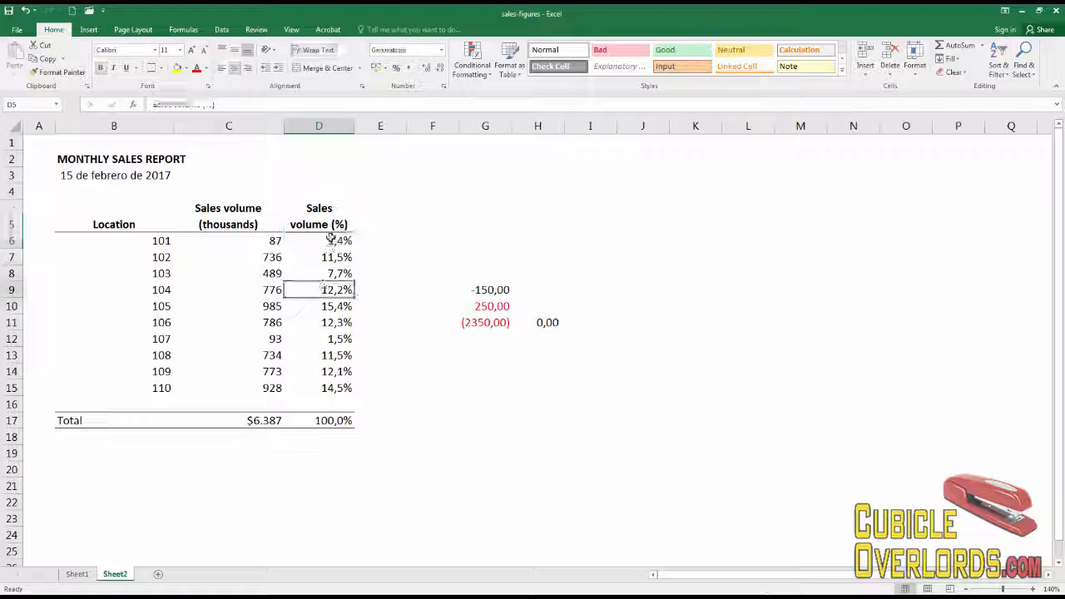
left_click(331, 239)
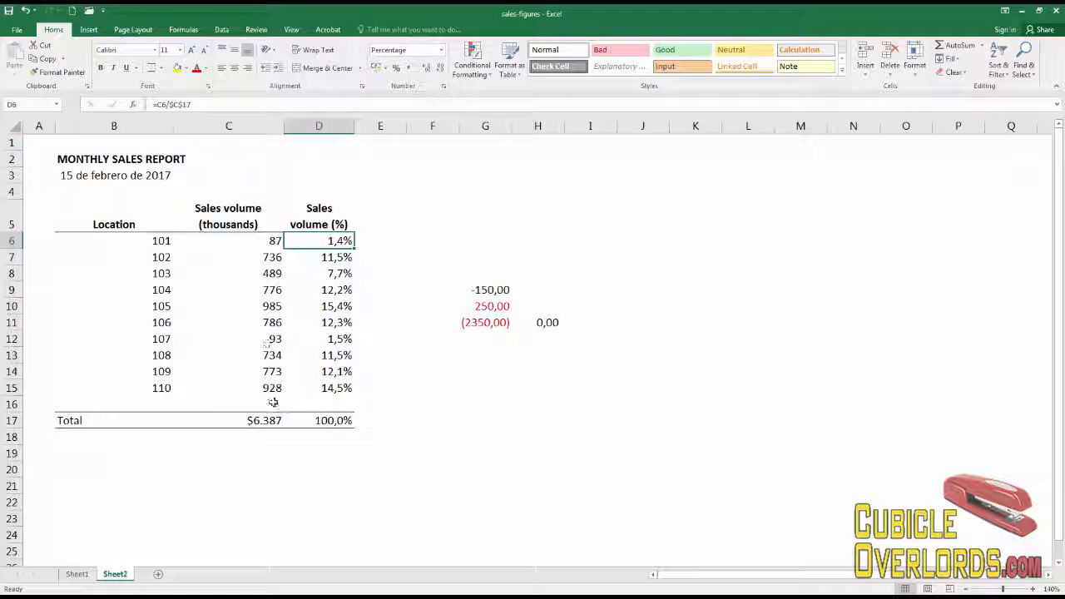
Reduce the total percentage in D17 to no decimal places
left_click(343, 420)
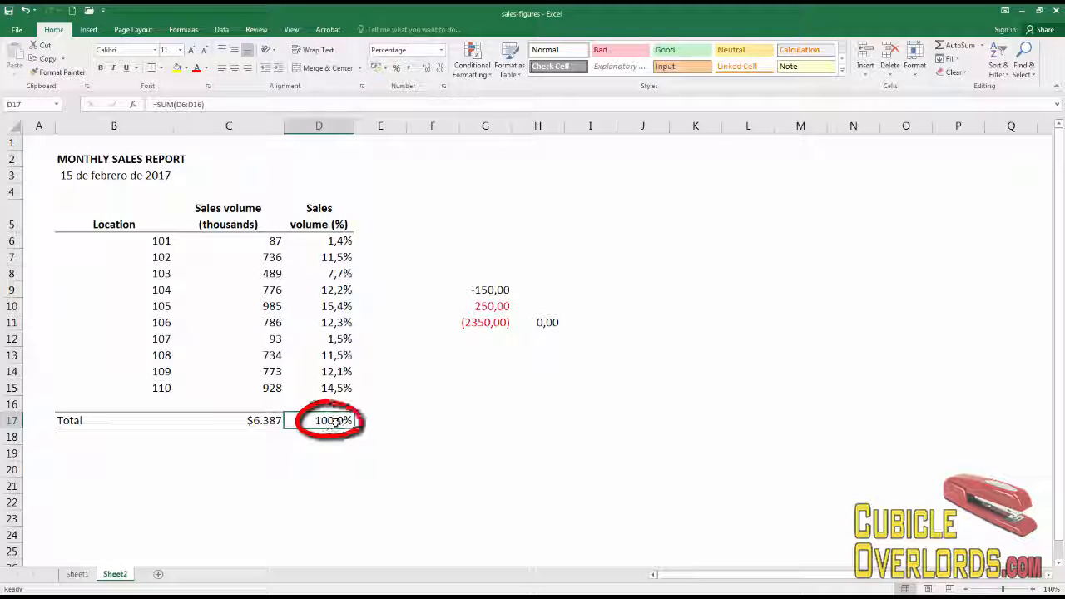
left_click(439, 68)
left_click(420, 371)
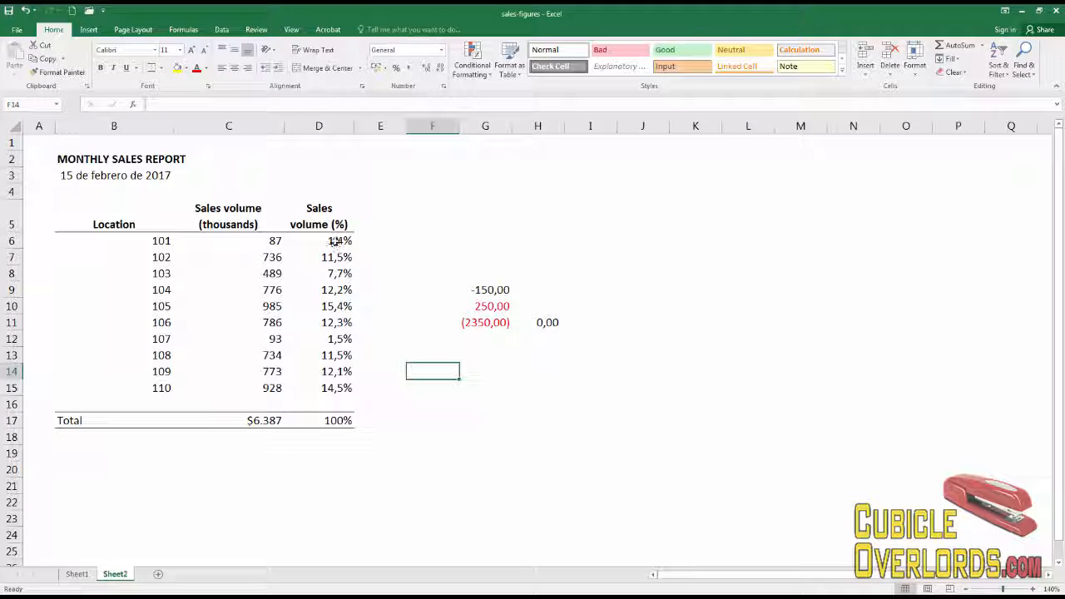
Add one decimal place to the sales volumes in C6:C15 and remove it again
left_click(253, 247)
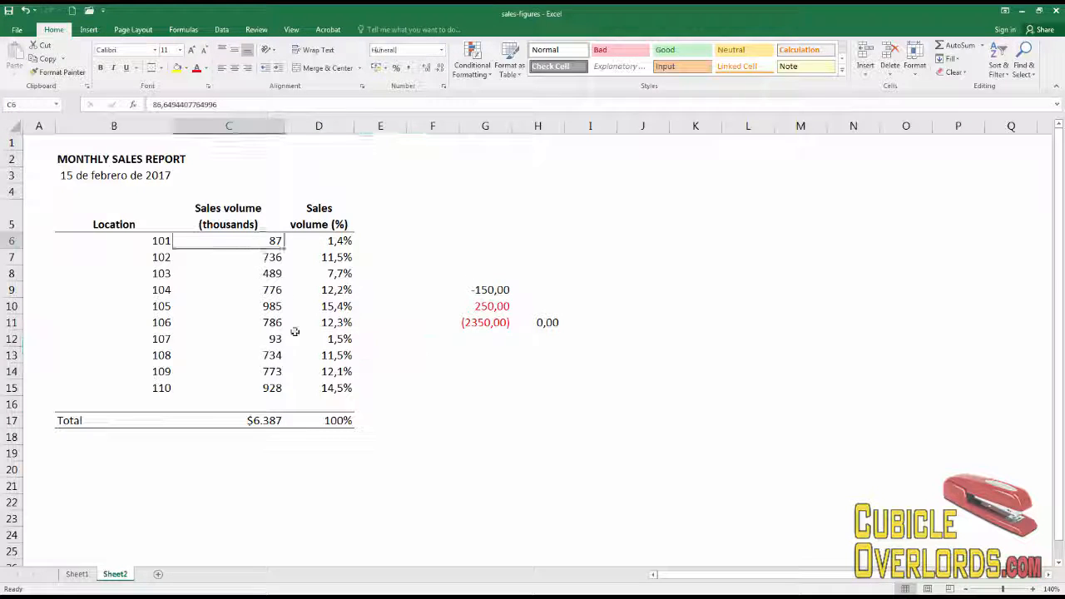
left_click(275, 386, "shift")
left_click(425, 67)
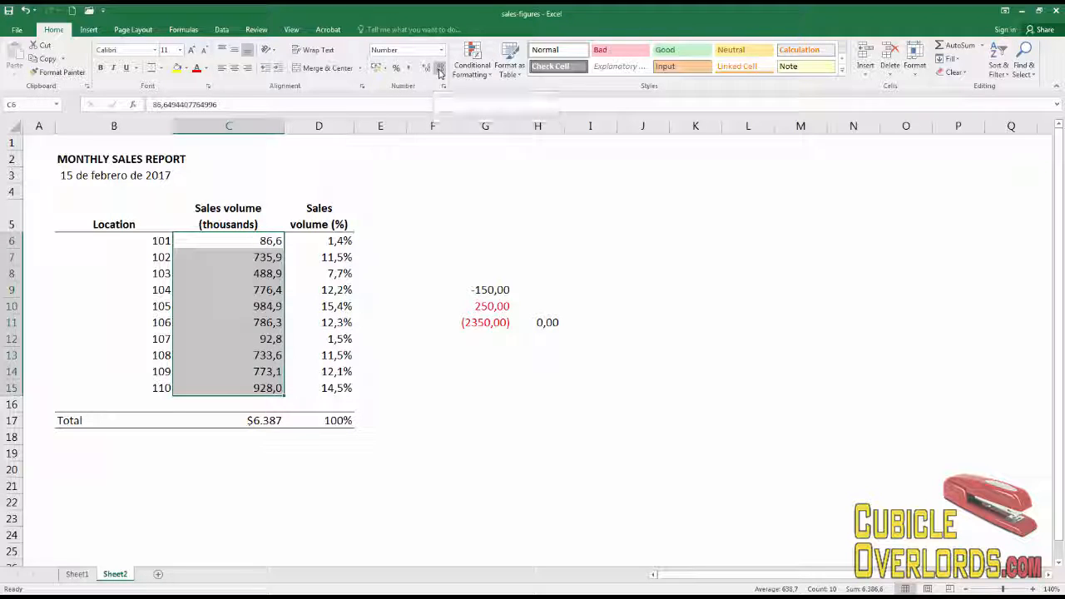
left_click(438, 71)
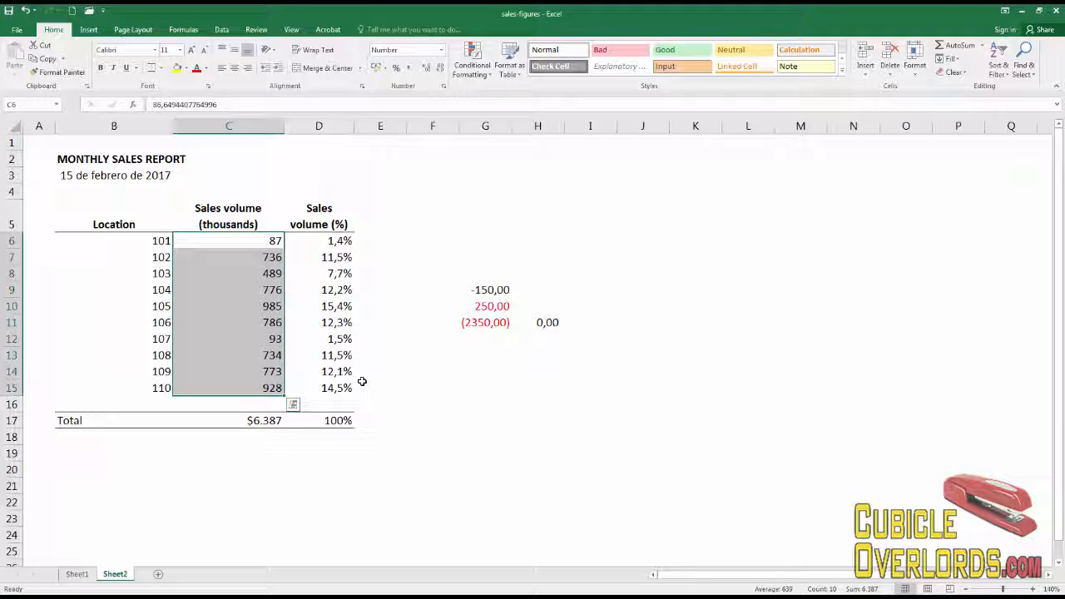
left_click(337, 242)
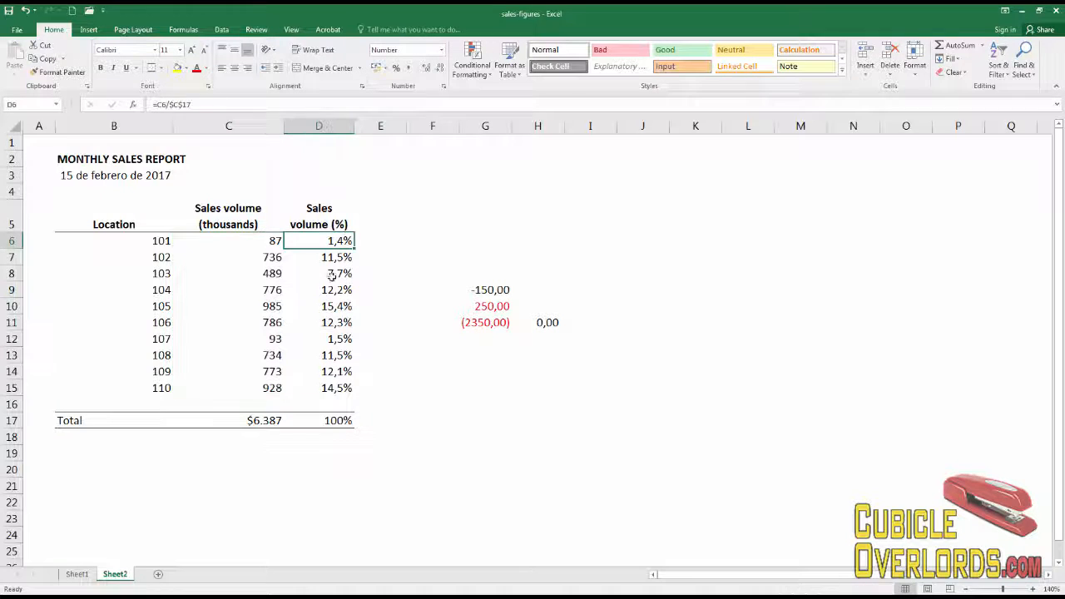
left_click(334, 384)
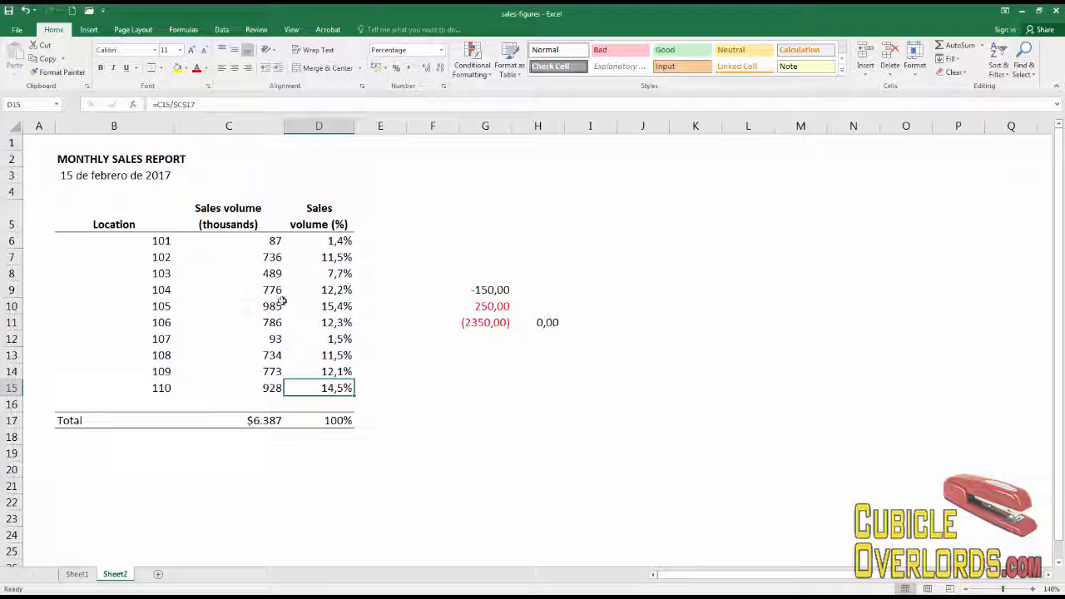
left_click(257, 421)
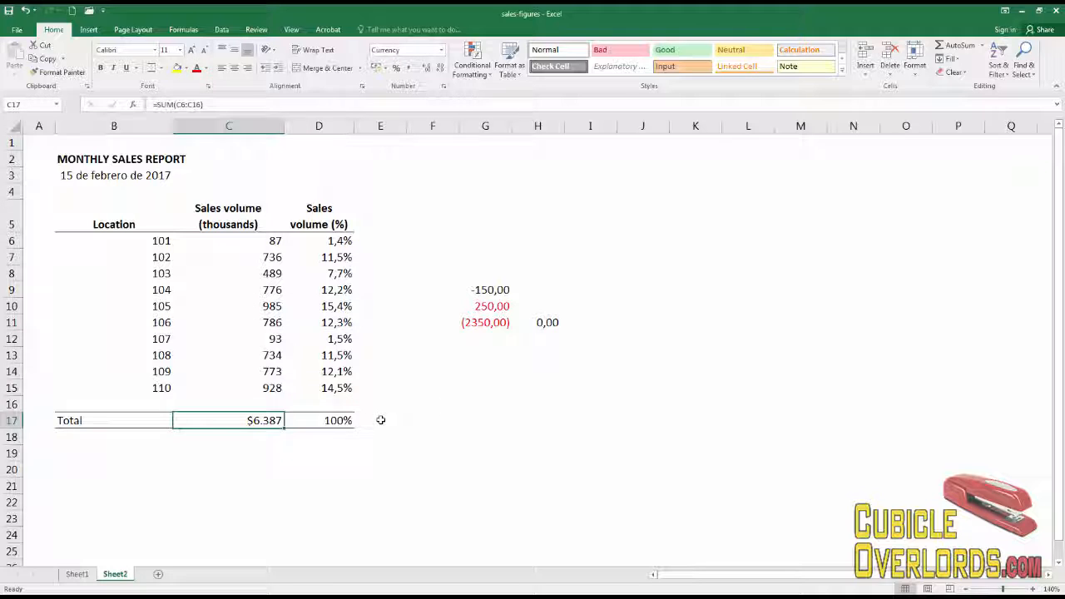
left_click(505, 306)
left_click(337, 290)
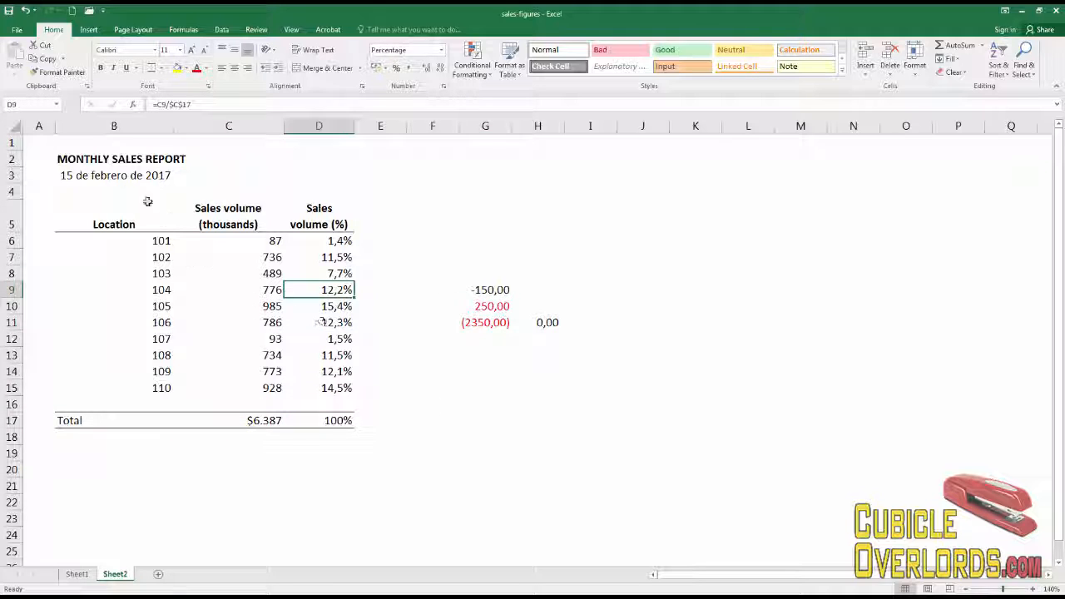
left_click(117, 190)
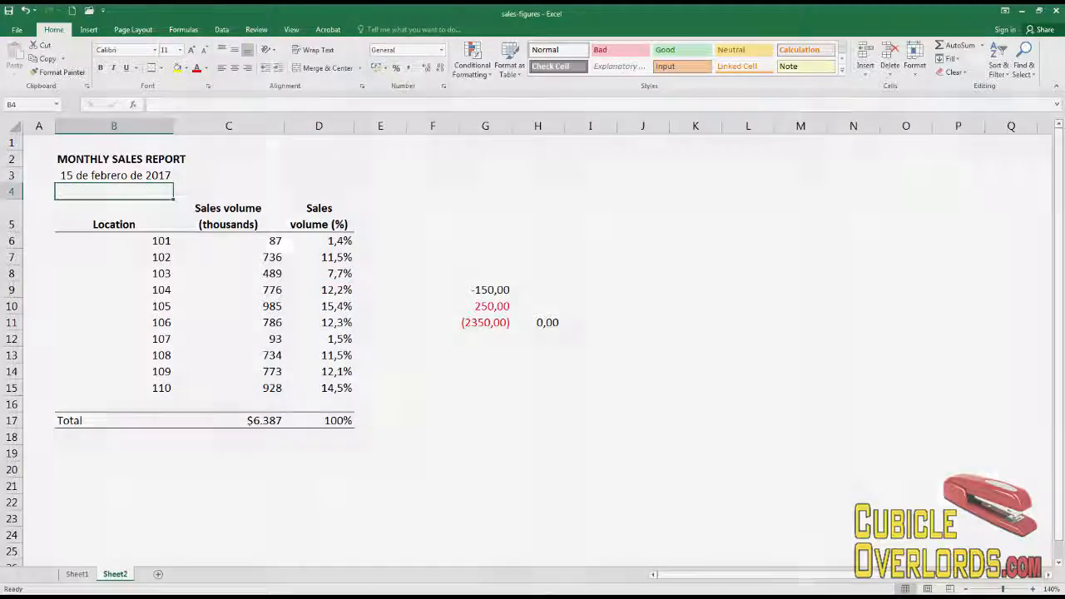